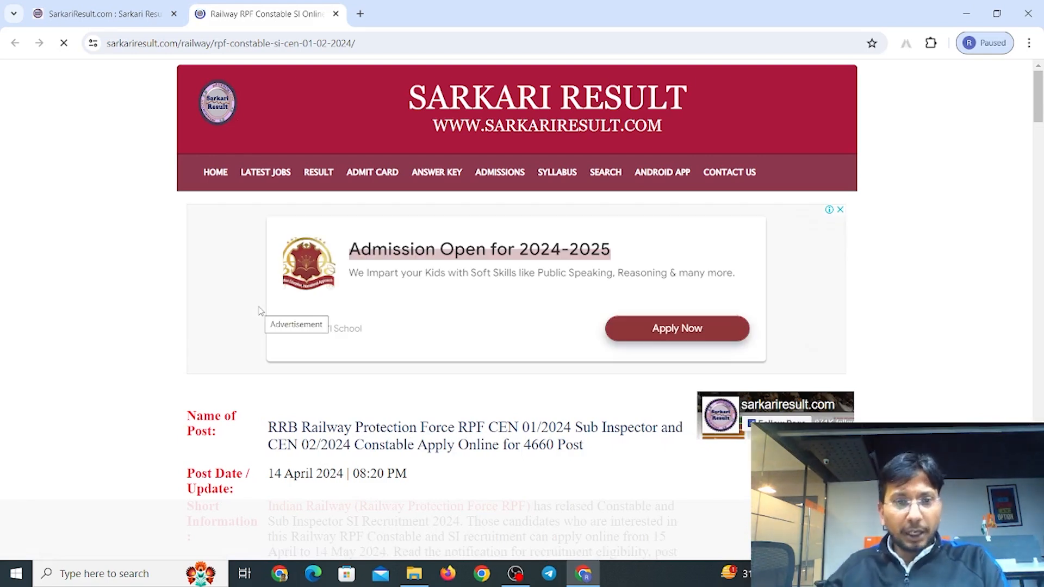
Step: Scroll to 'Some Useful Important Links' on the RPF Constable/SI page and open Apply Online
scroll(411, 413, down, 12)
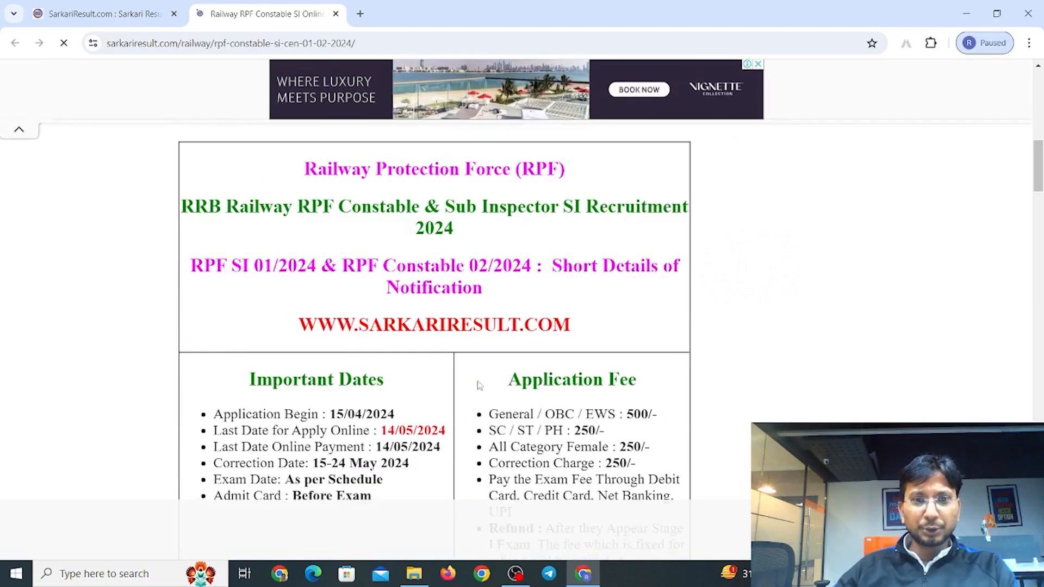
scroll(479, 385, down, 6)
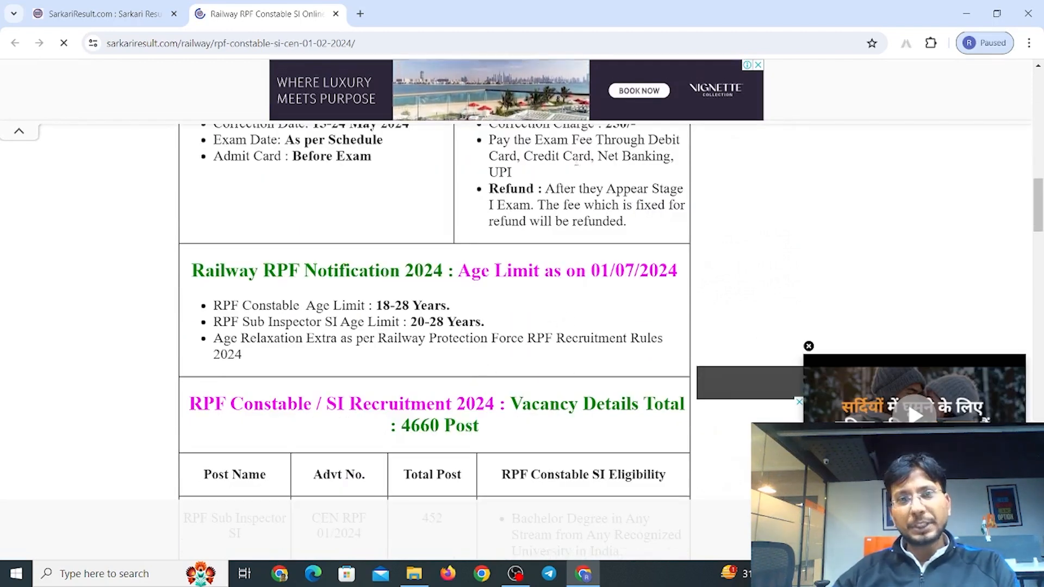
scroll(576, 163, down, 5)
scroll(537, 180, down, 10)
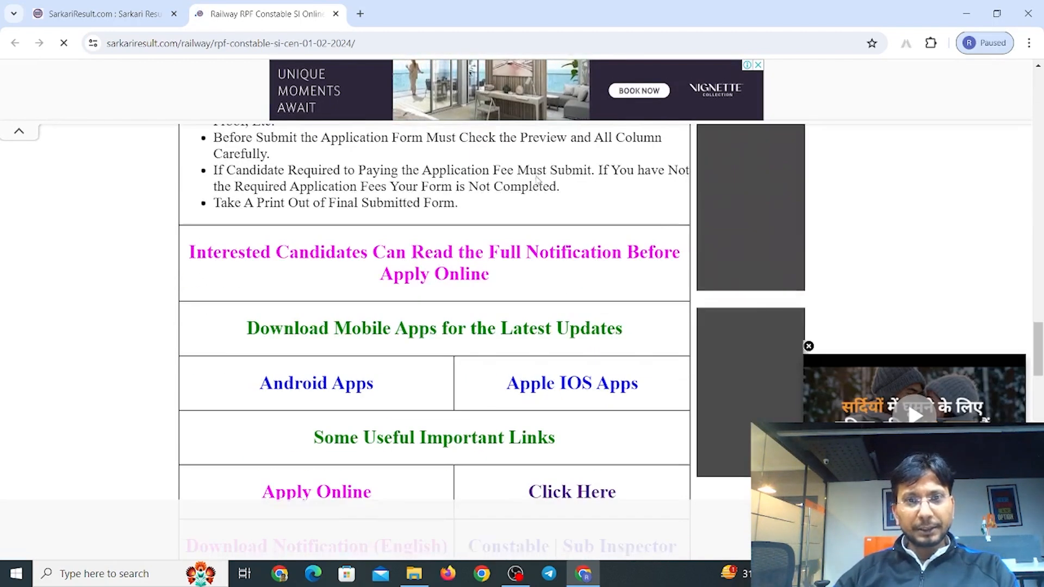
scroll(341, 300, down, 6)
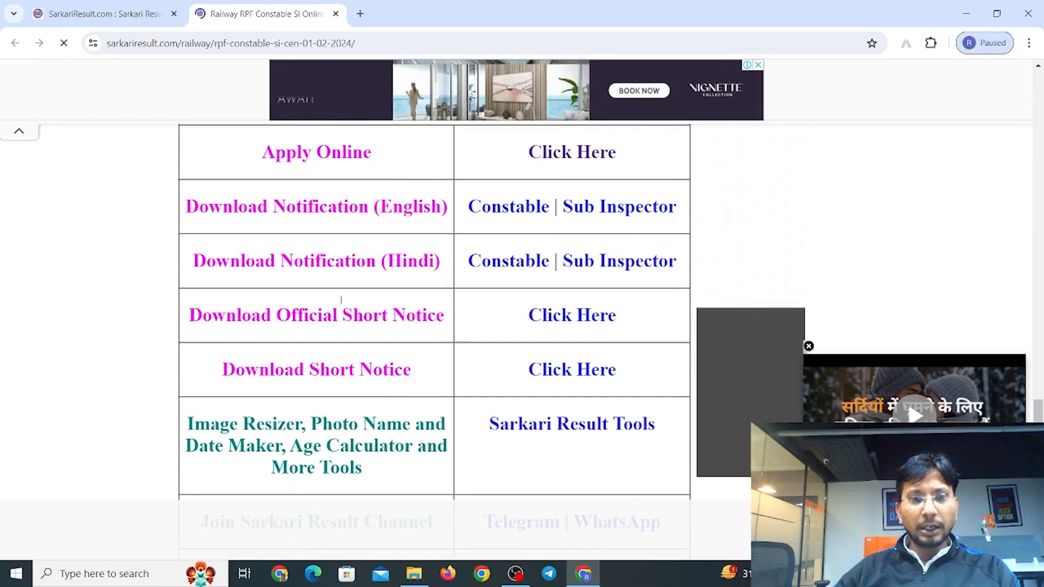
click(565, 160)
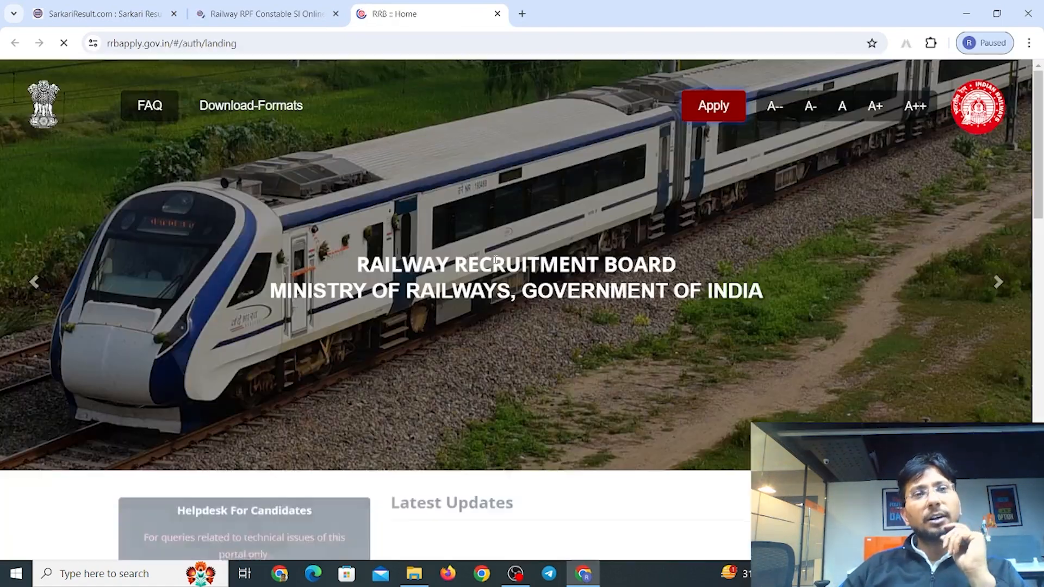
Step: Dismiss the ad and choose 'Create An Account' from the RRB portal's Apply menu
click(714, 114)
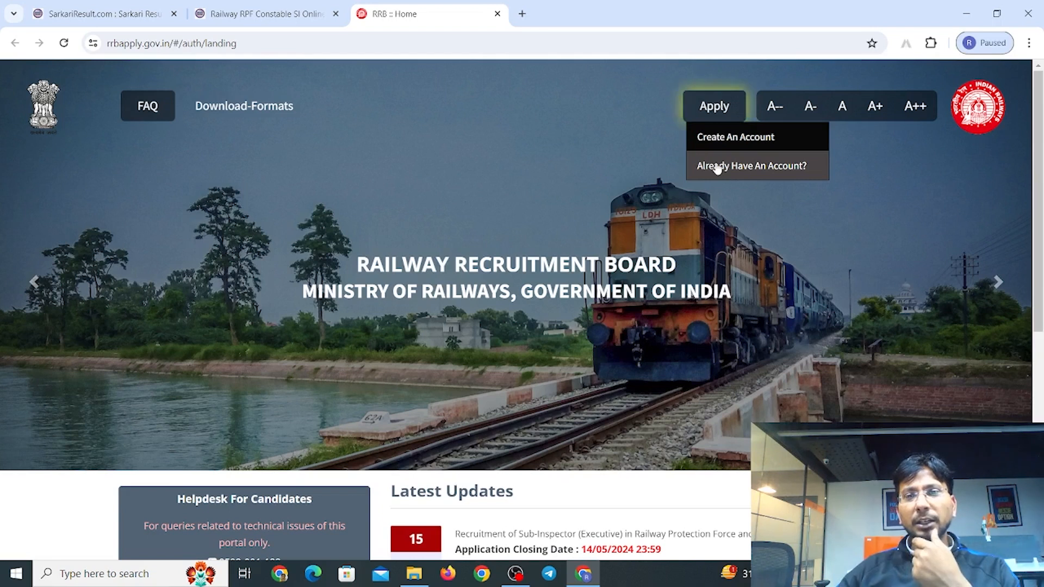
click(717, 165)
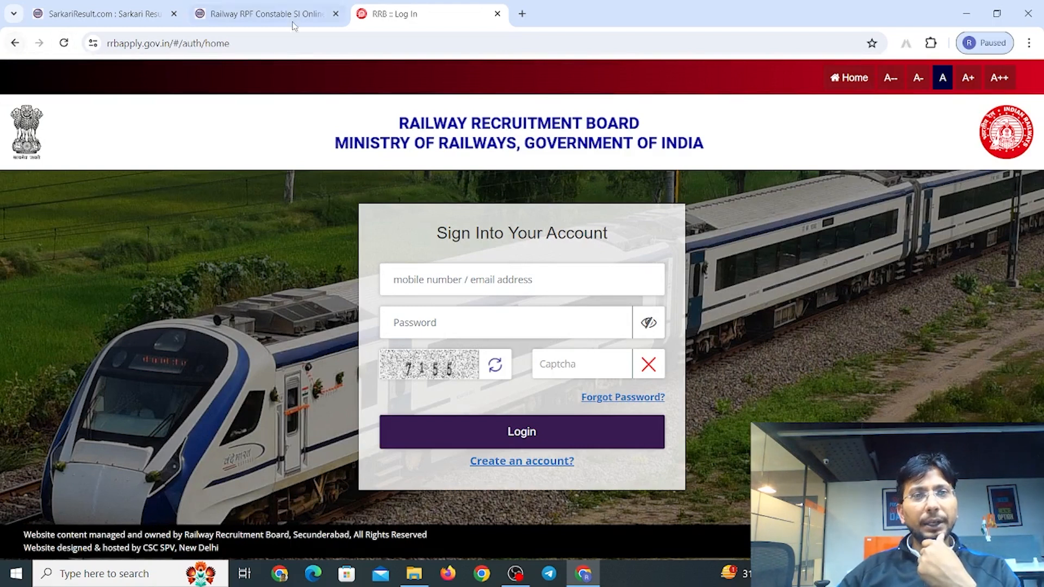
click(497, 14)
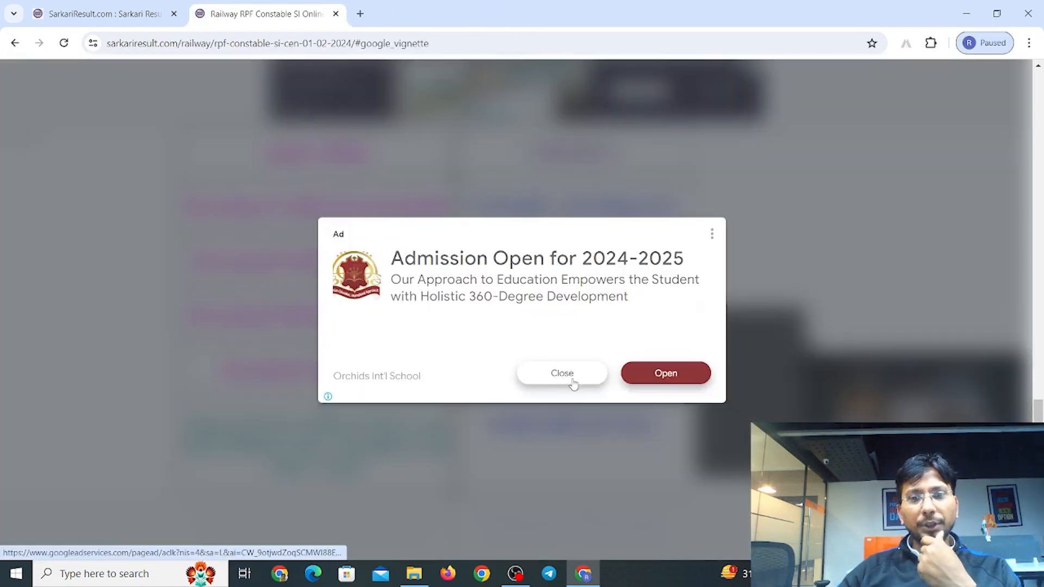
click(537, 370)
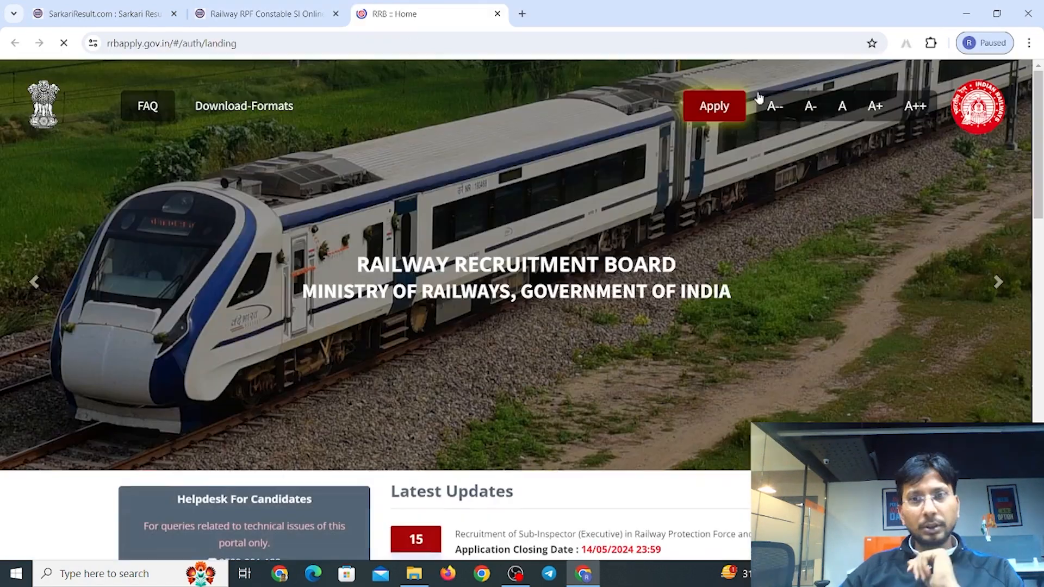
click(726, 108)
click(733, 136)
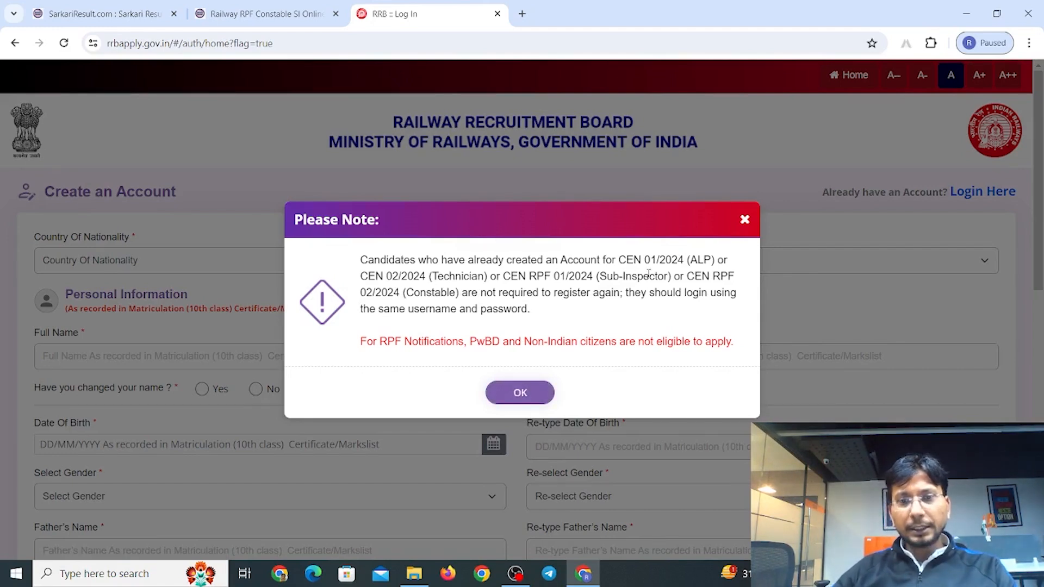
Step: Dismiss the Please Note notice and set Country Of Nationality to India
click(516, 399)
scroll(385, 351, down, 7)
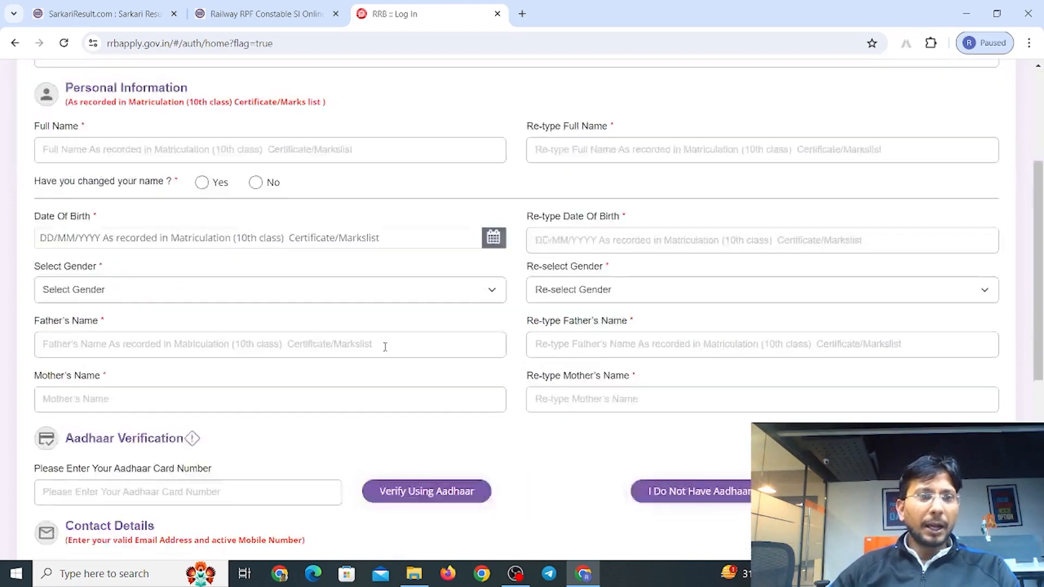
scroll(385, 352, down, 3)
scroll(385, 352, up, 10)
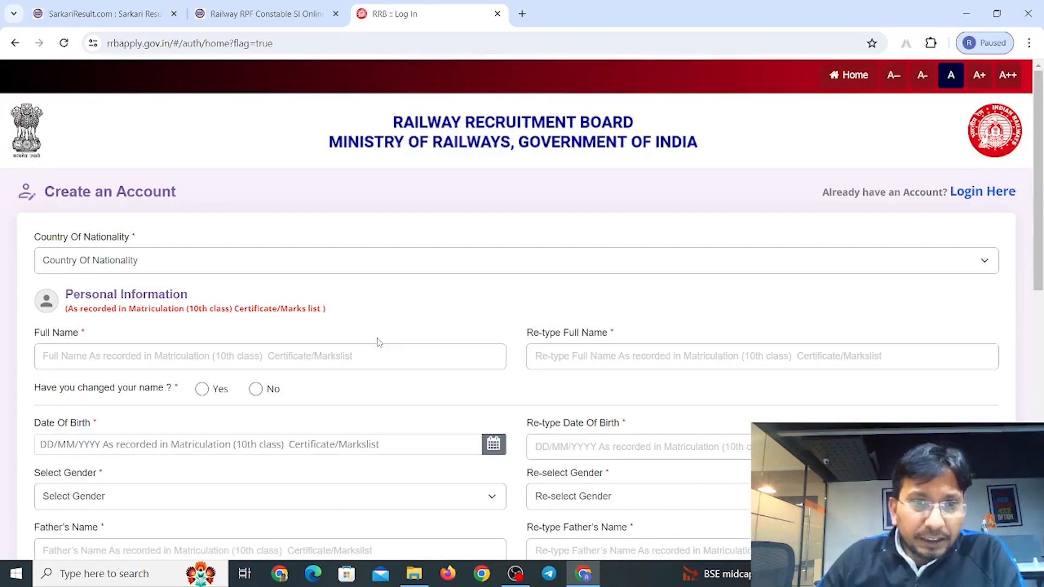
click(149, 266)
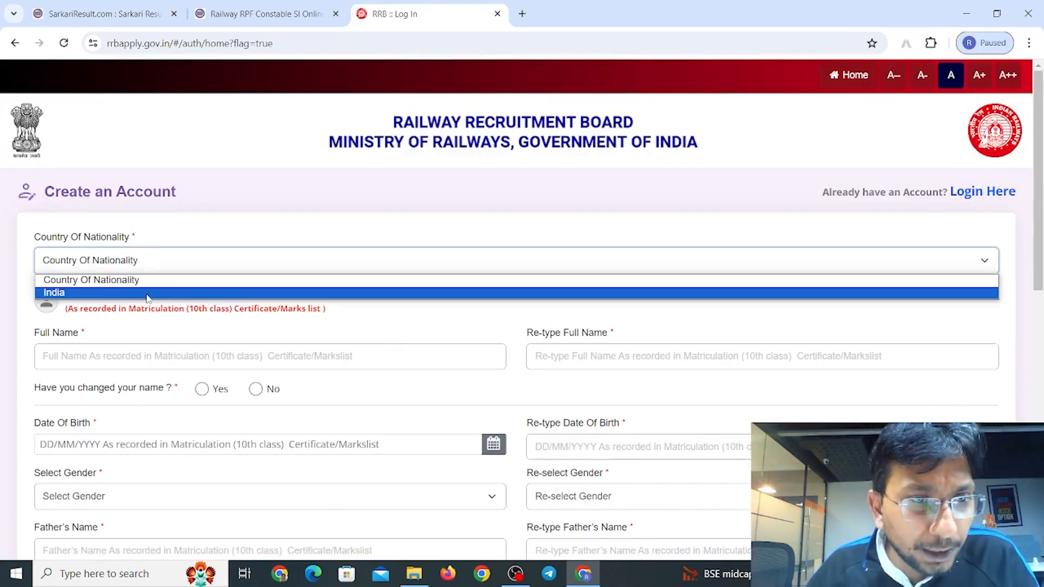
click(136, 294)
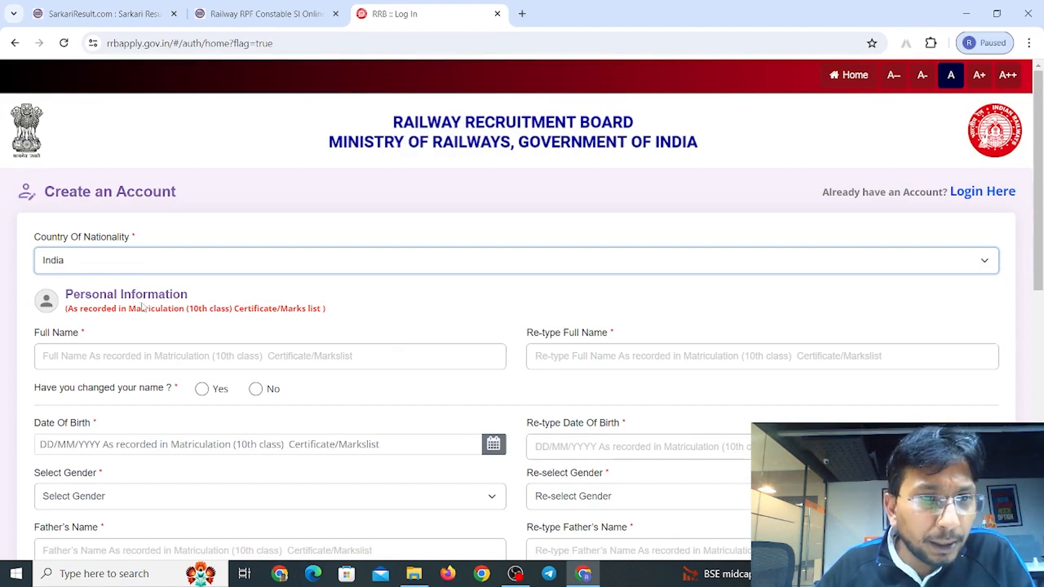
Step: Enter the applicant's full name in both name fields and answer No to name change
click(109, 361)
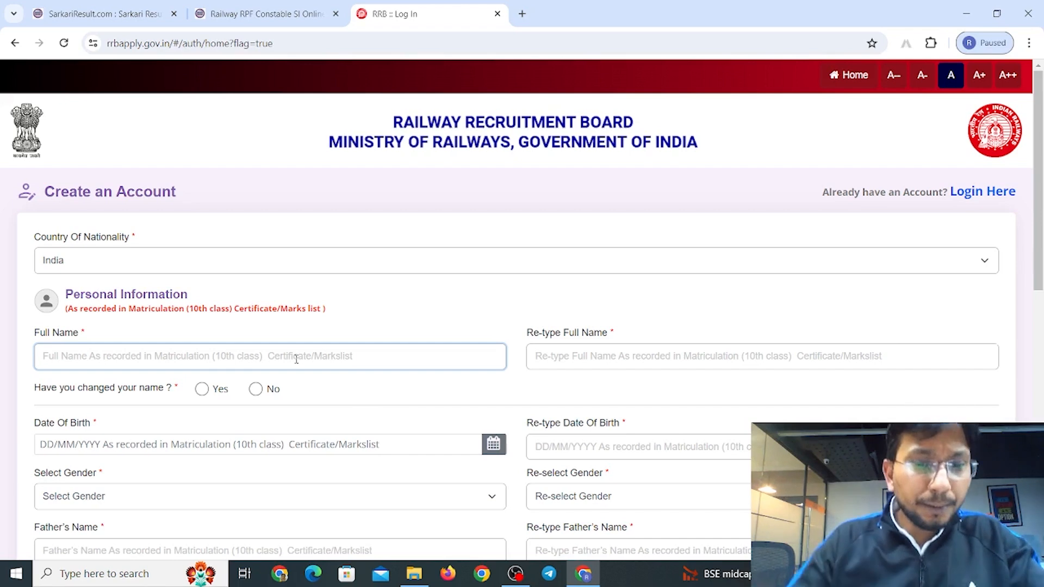
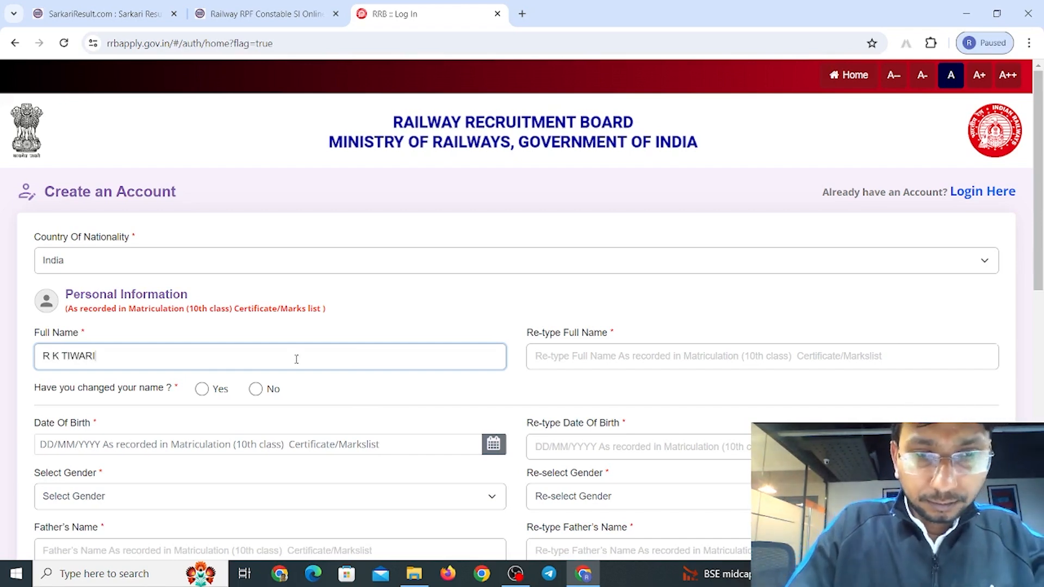
click(606, 355)
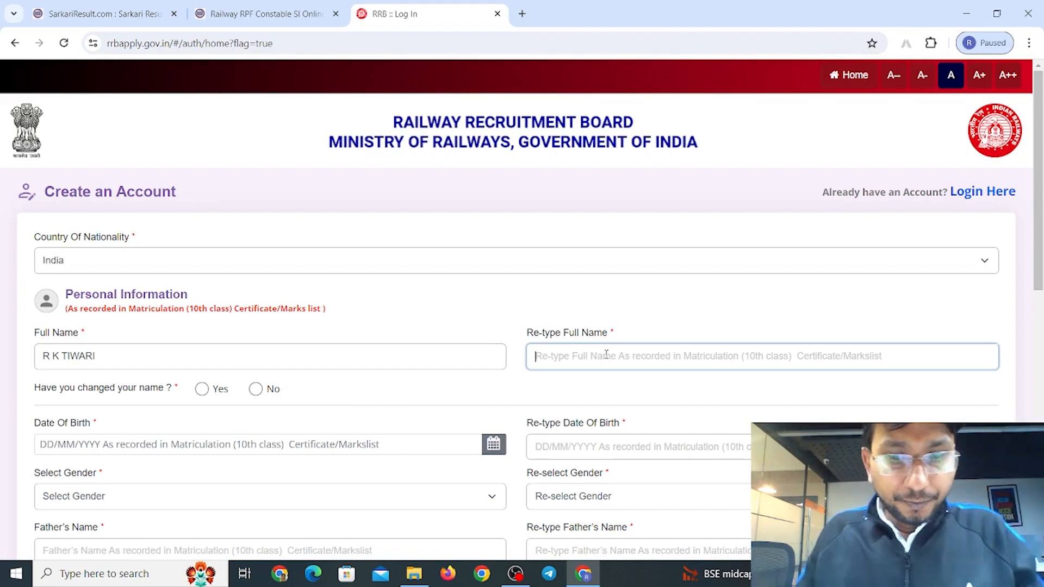
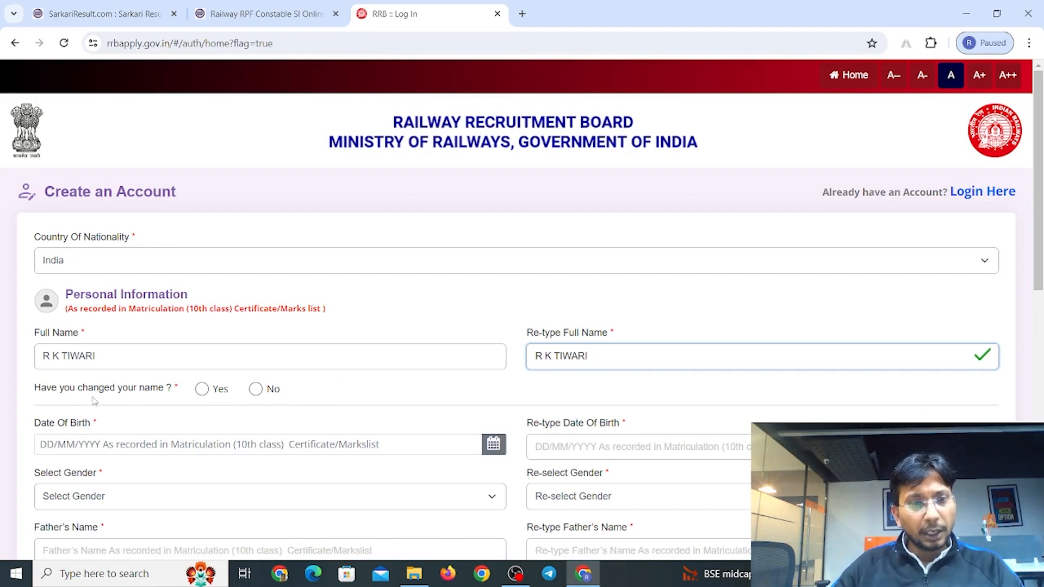
click(256, 389)
scroll(387, 361, down, 6)
scroll(387, 370, up, 1)
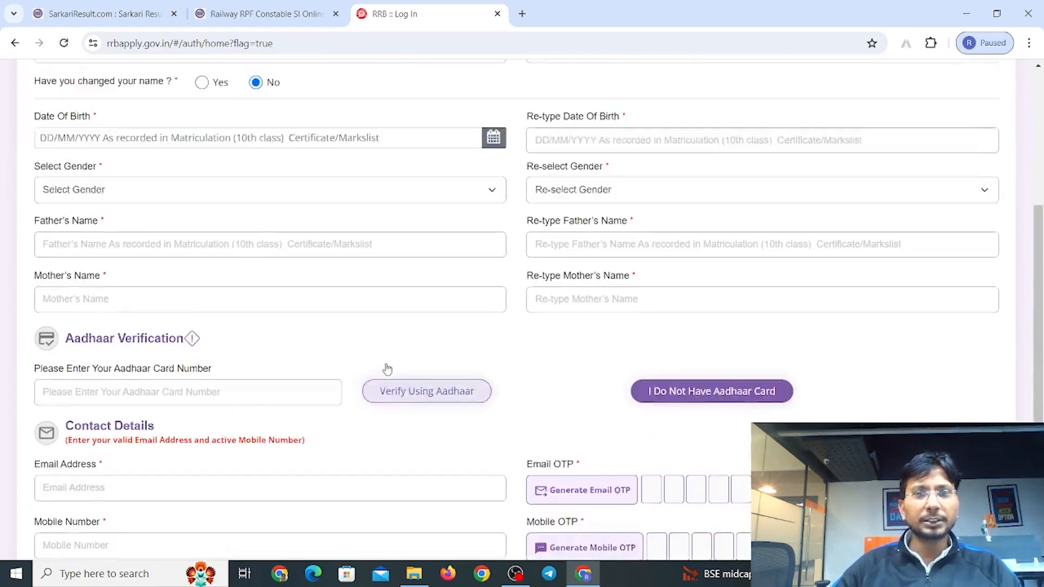
scroll(387, 370, up, 5)
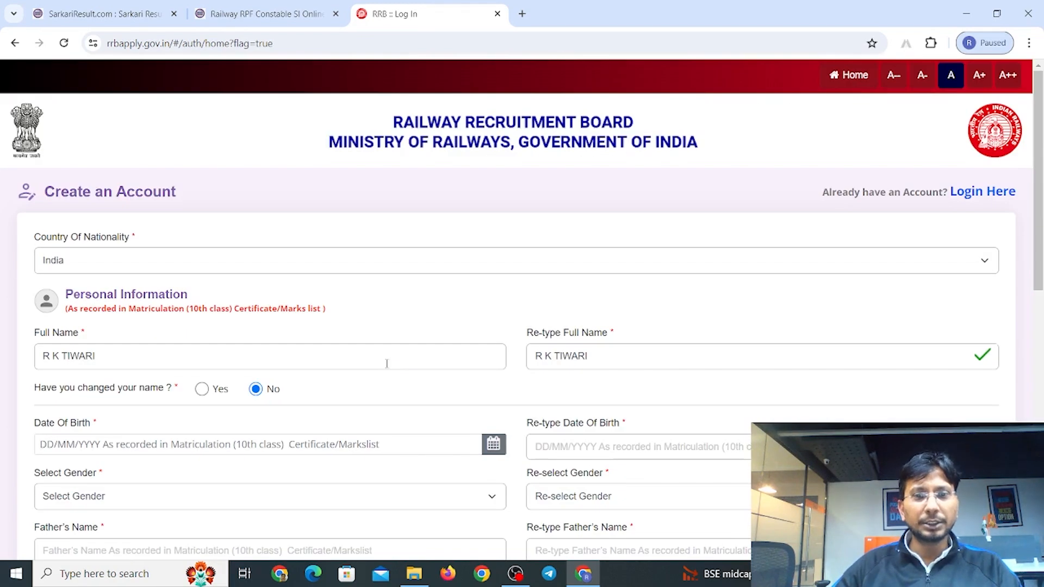
click(493, 444)
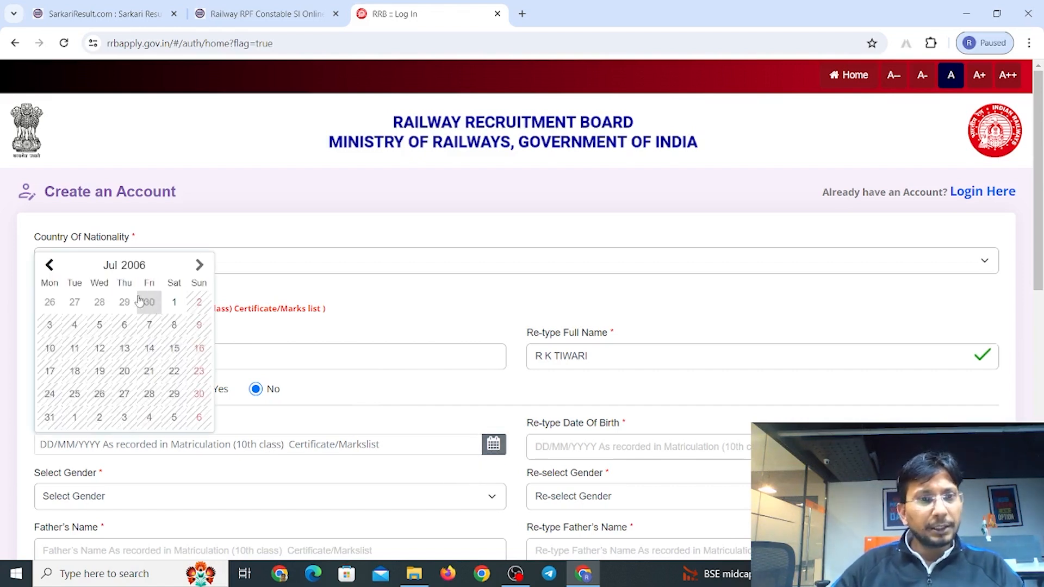
click(135, 268)
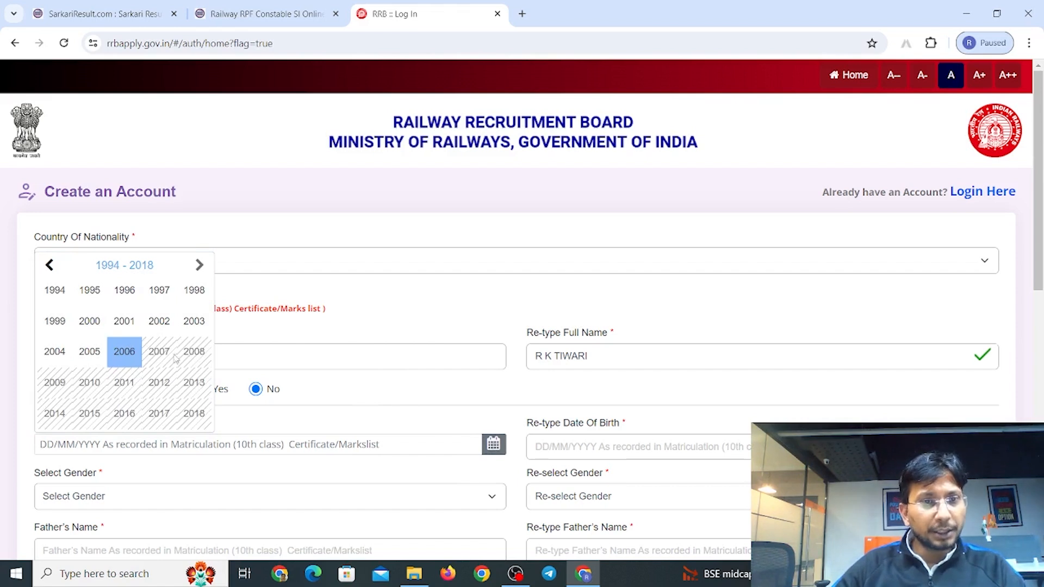
click(89, 324)
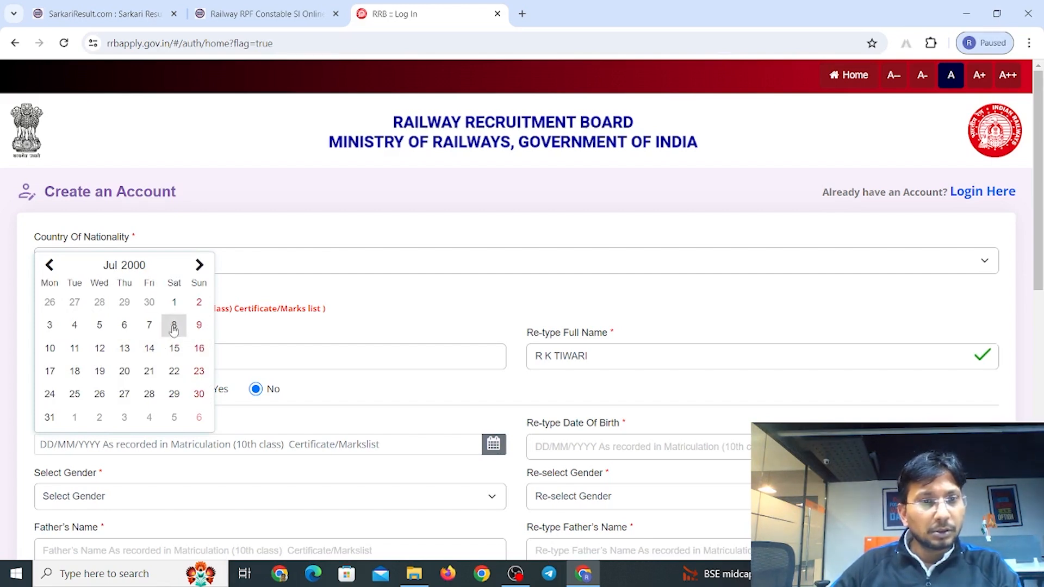
click(174, 305)
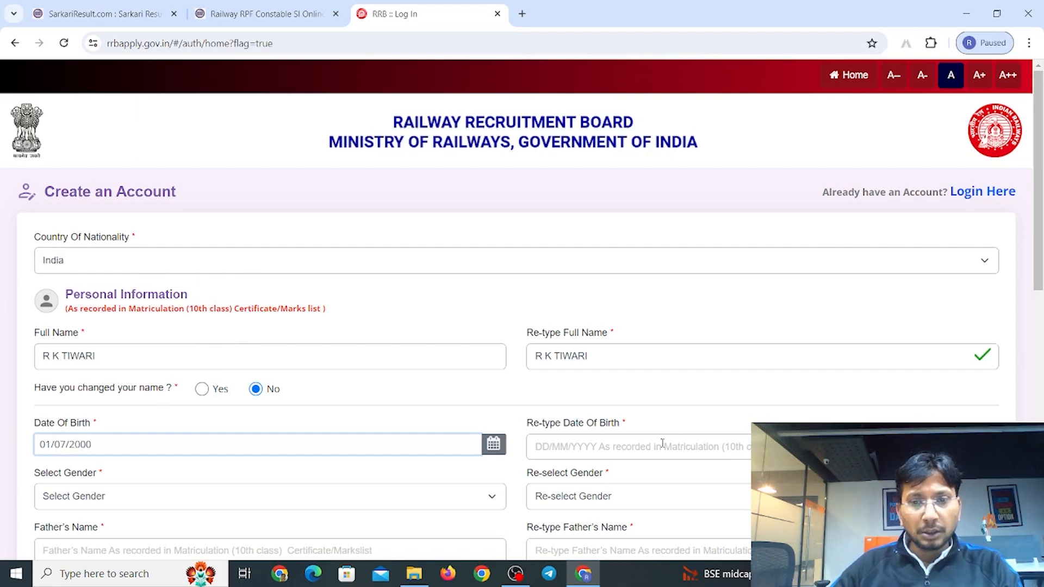
click(639, 447)
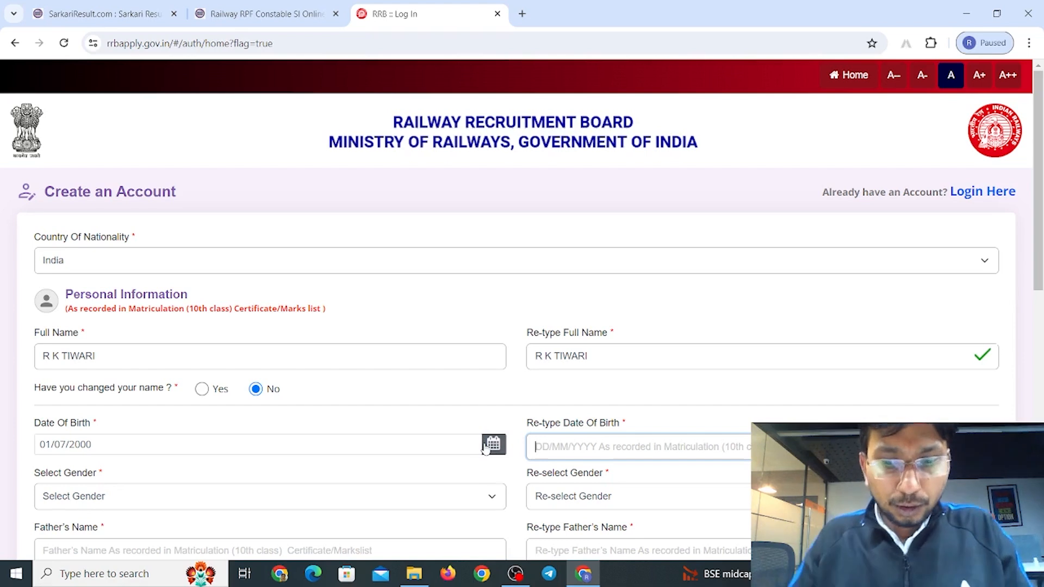
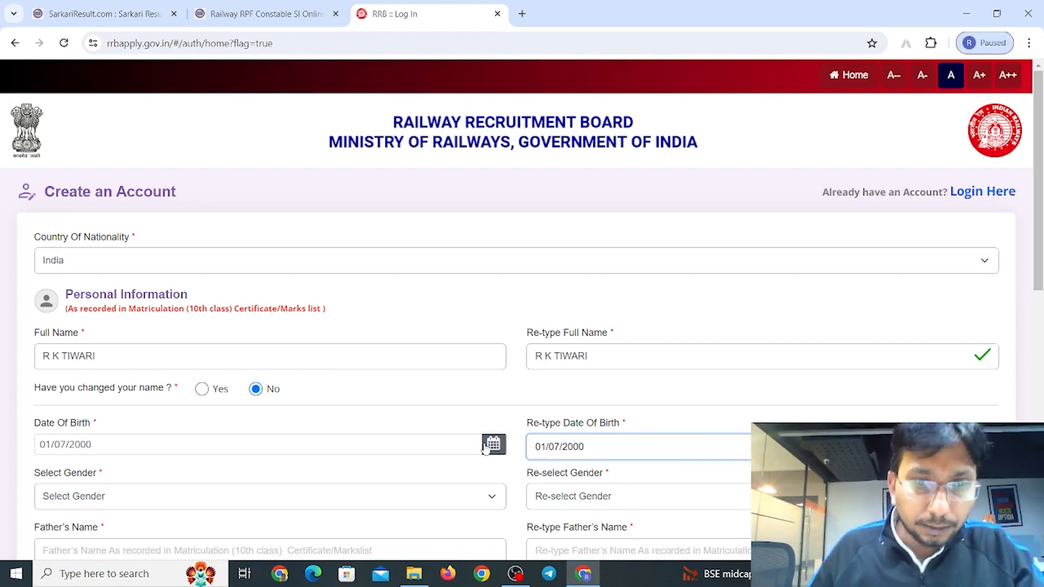
scroll(440, 419, down, 5)
Step: Set Male in both Select Gender and Re-select Gender
scroll(442, 419, up, 5)
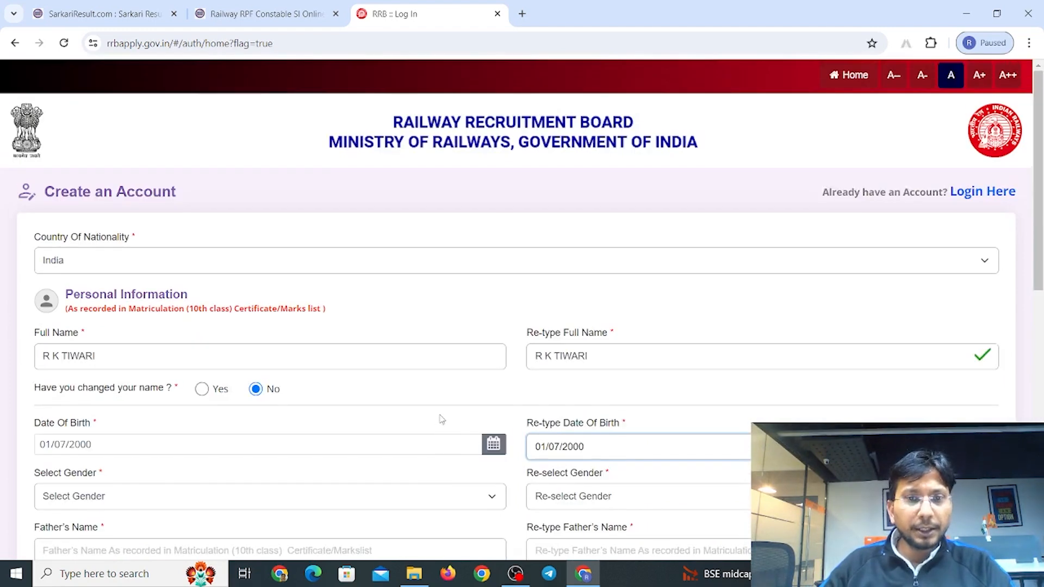
scroll(387, 457, down, 5)
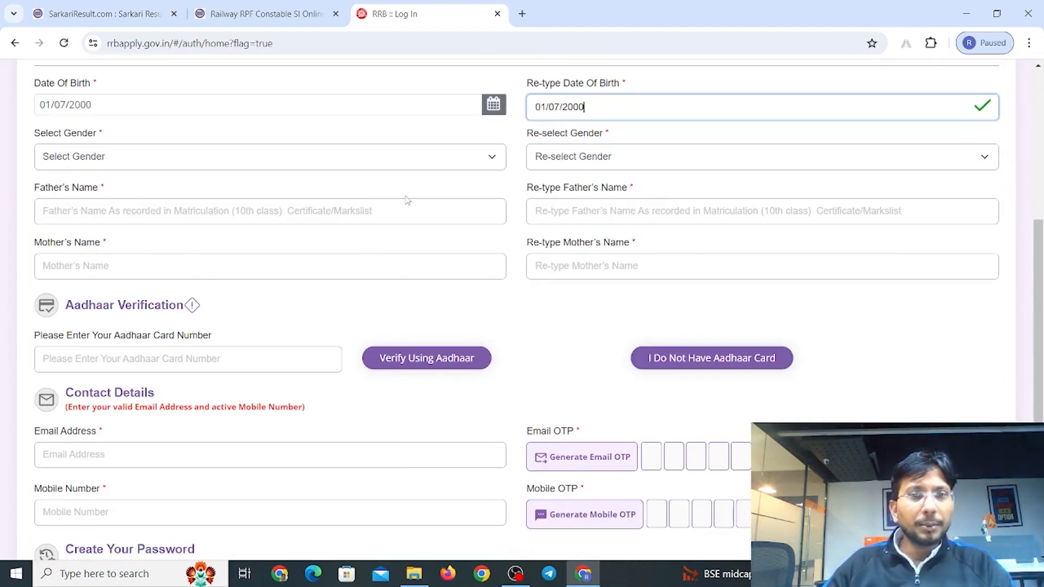
click(461, 159)
click(349, 192)
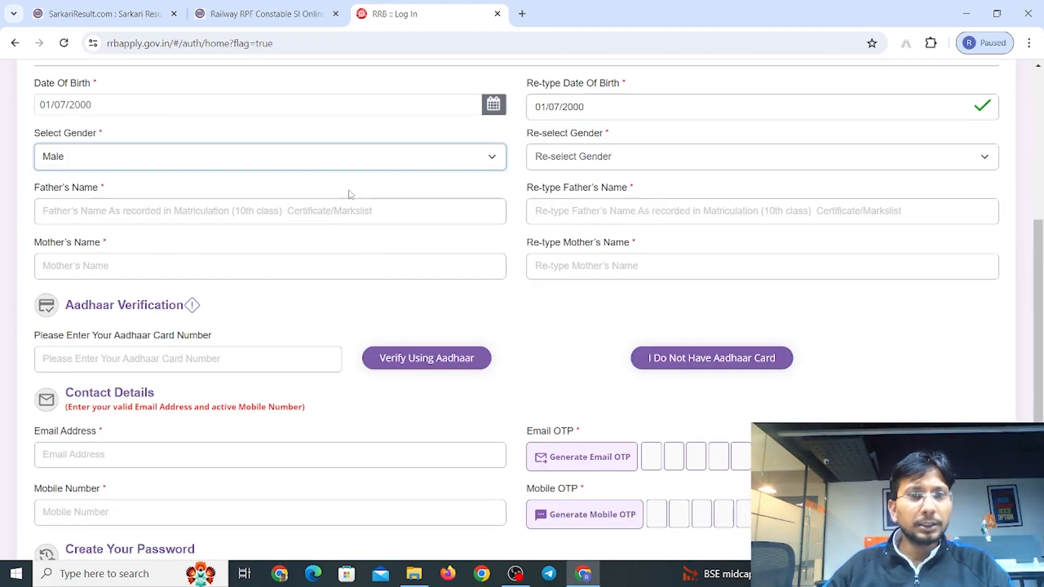
click(574, 161)
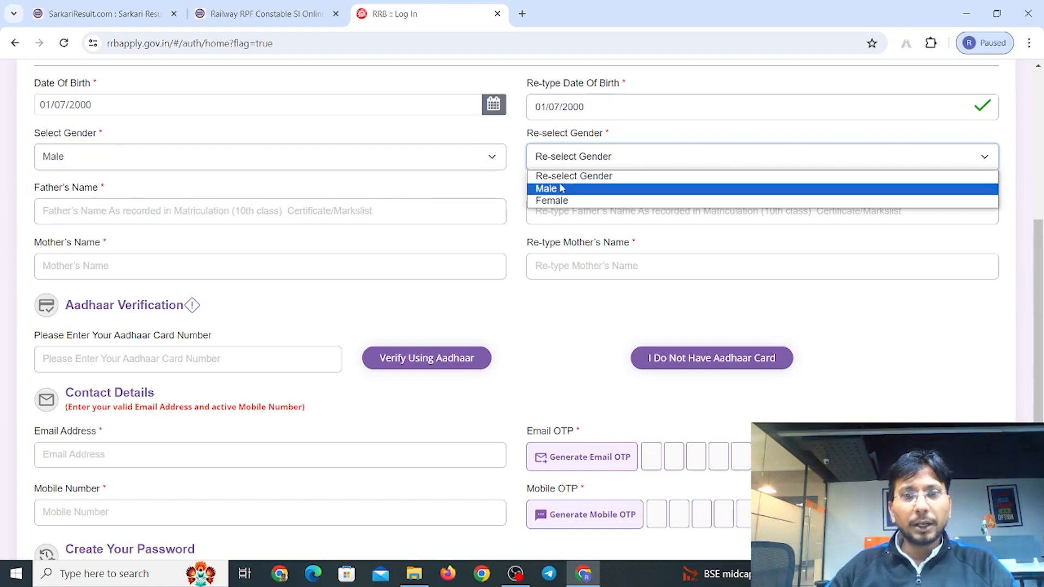
click(562, 188)
Step: Enter and confirm the father's name and the mother's name
click(398, 205)
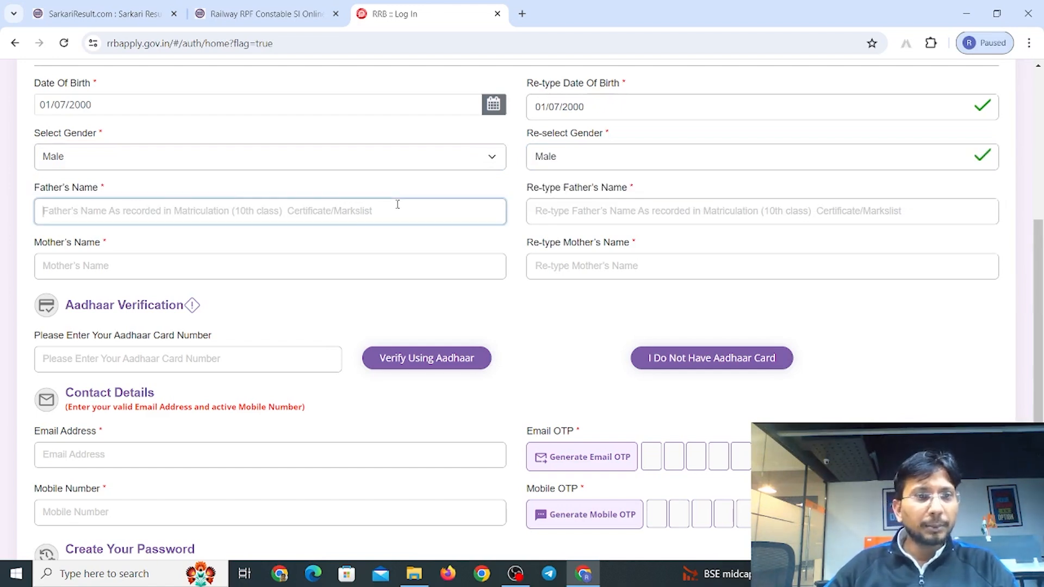
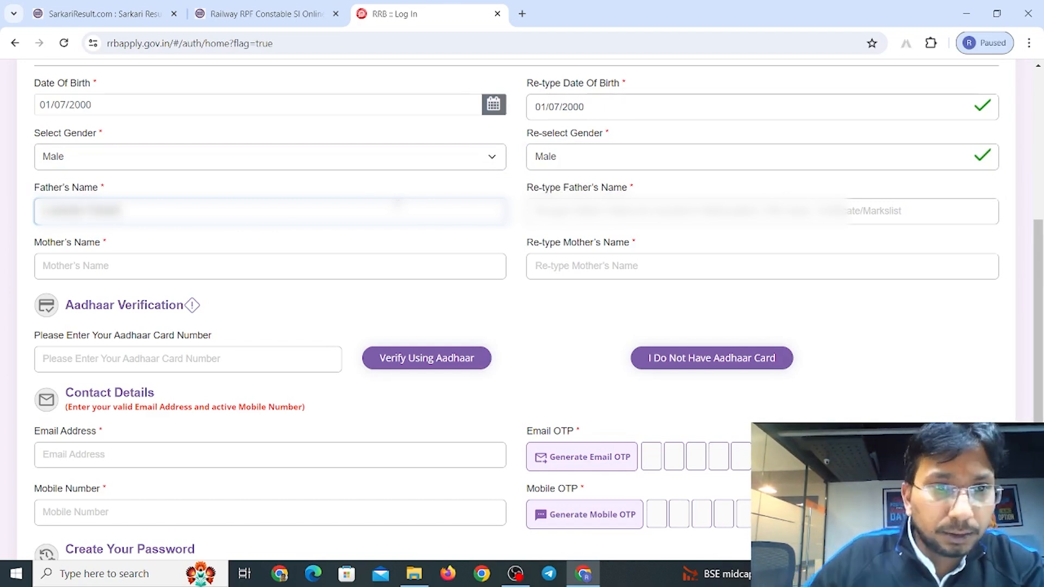
key(Tab)
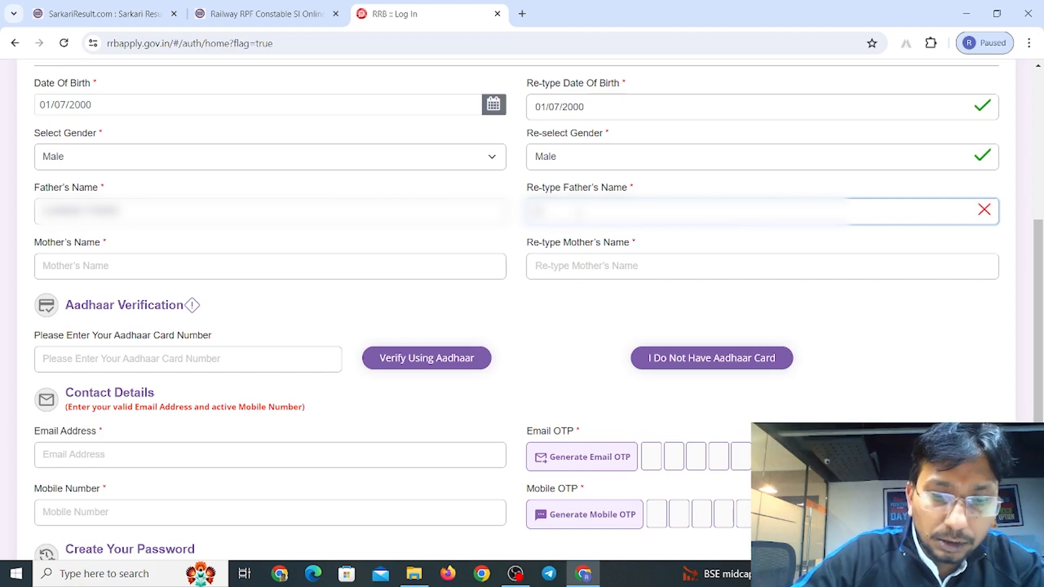
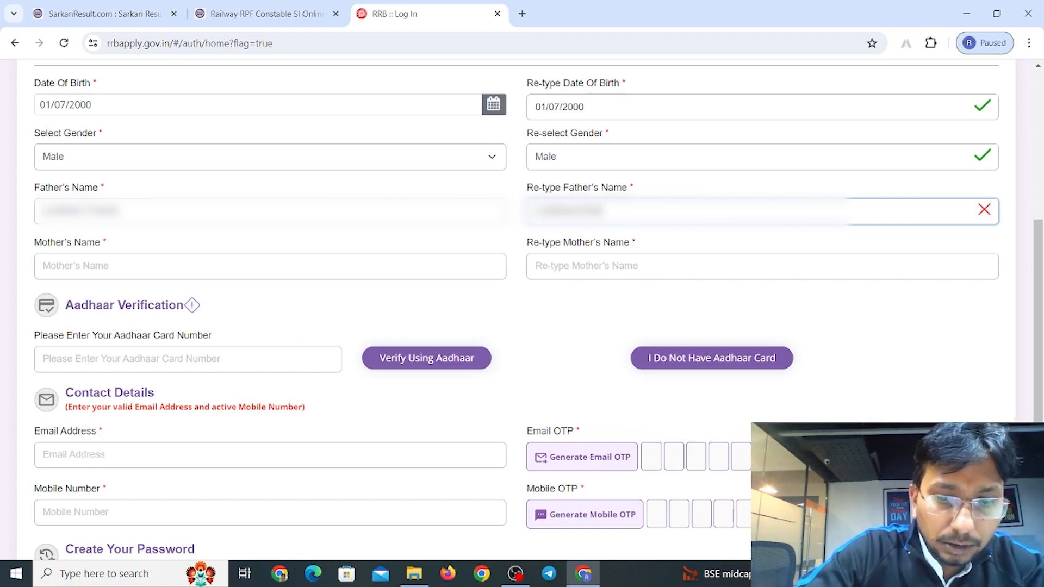
key(Tab)
text(S****)
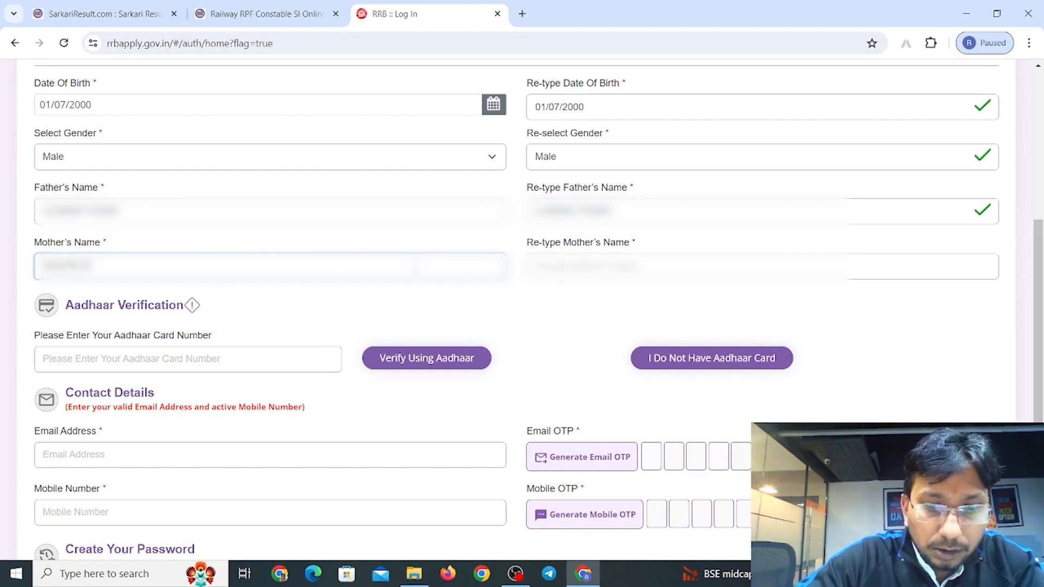
text(*)
key(Tab)
text(**)
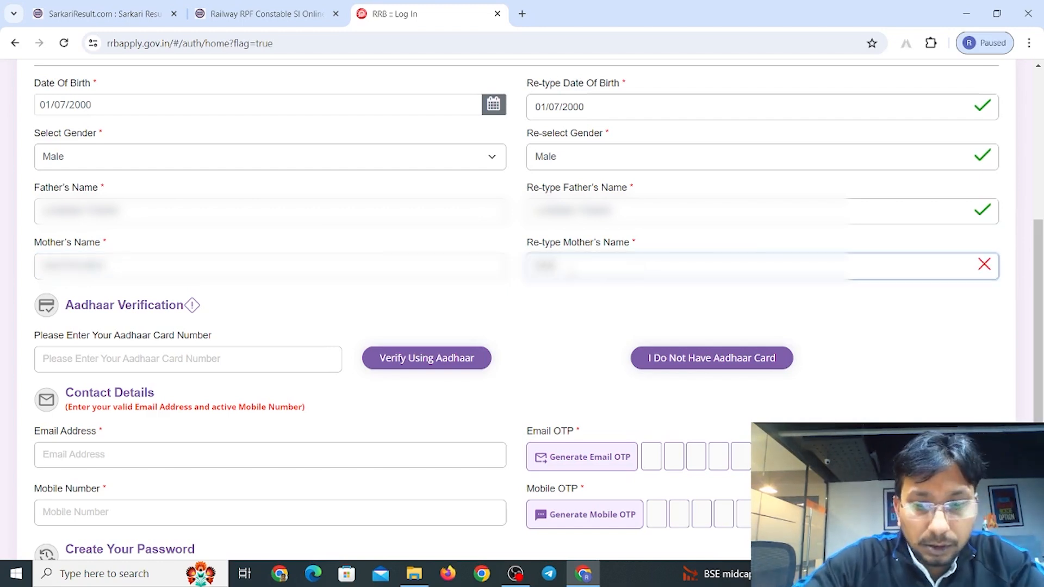
text(**)
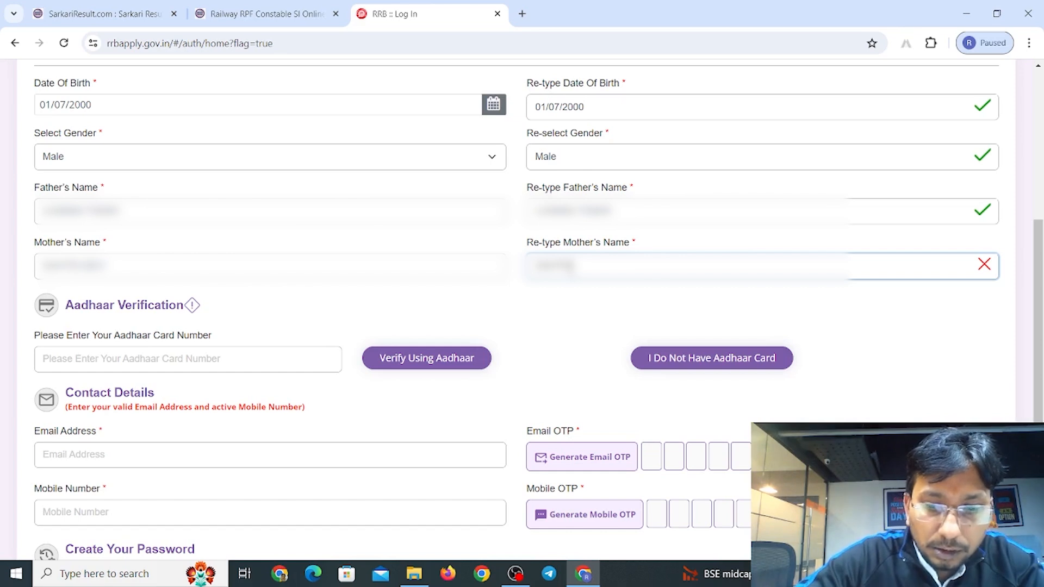
text(***)
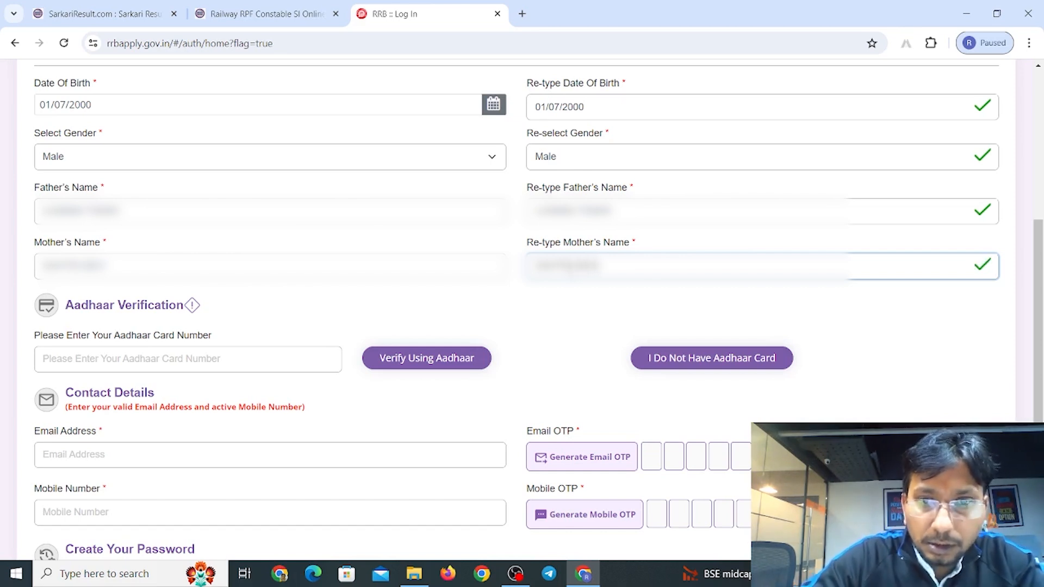
click(200, 357)
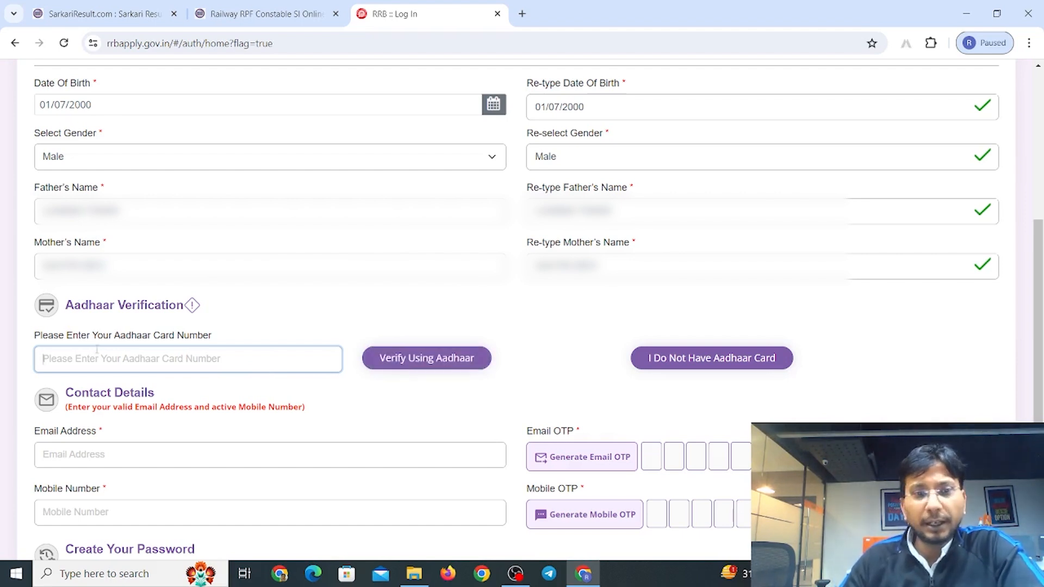
Step: Mark 'I Do Not Have Aadhaar Card', confirm it, and bring up the proof-of-ID options
click(675, 364)
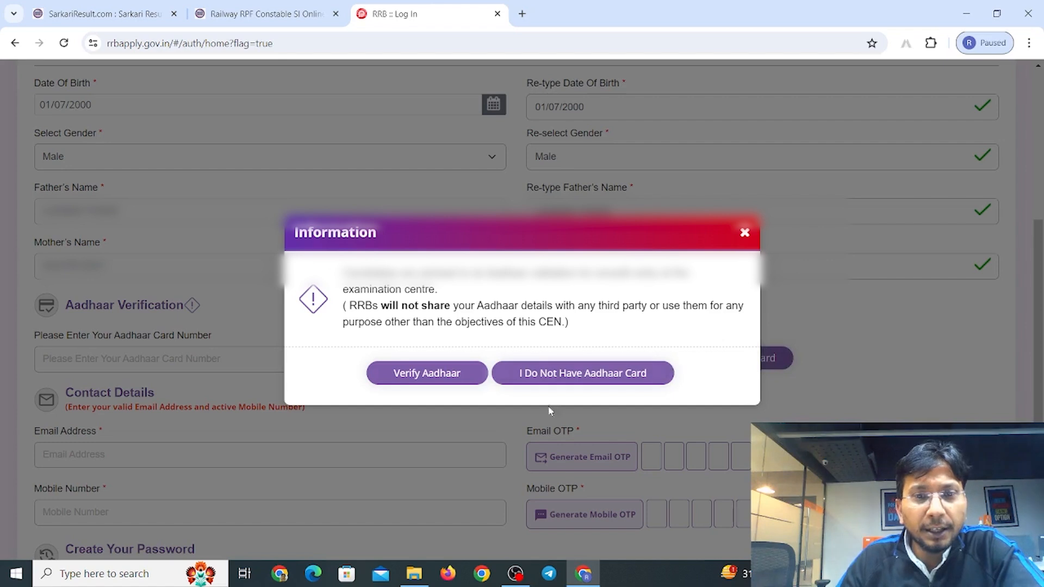
click(545, 376)
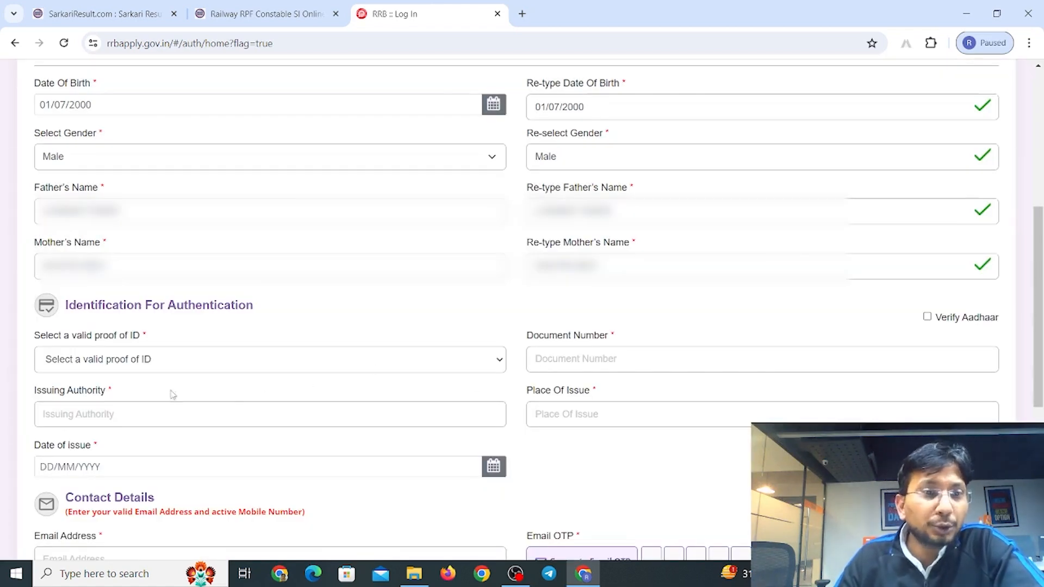
click(472, 363)
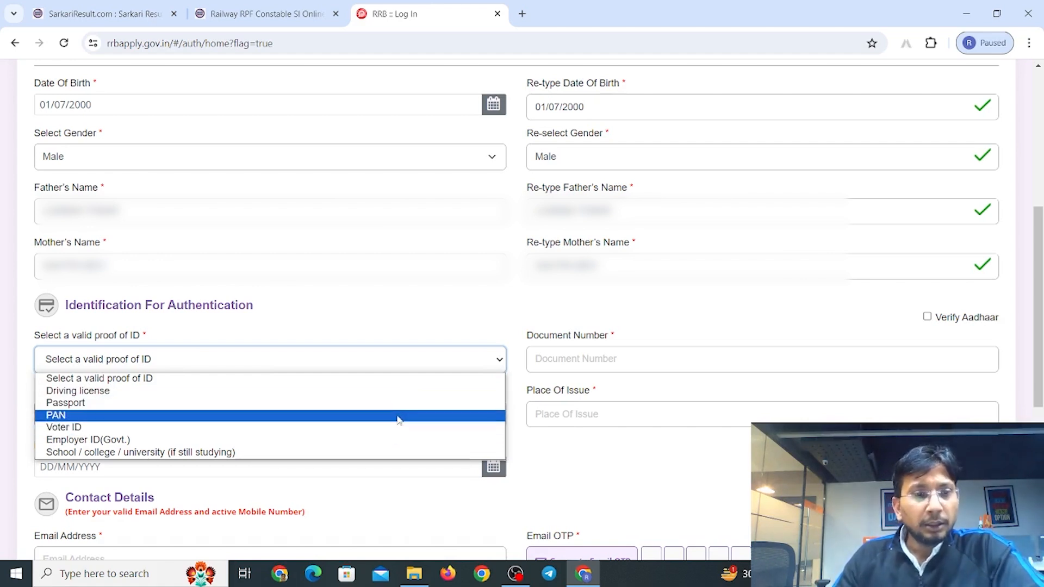
Step: Choose Driving license as the proof of identity, ready to enter its document number
click(398, 416)
click(424, 369)
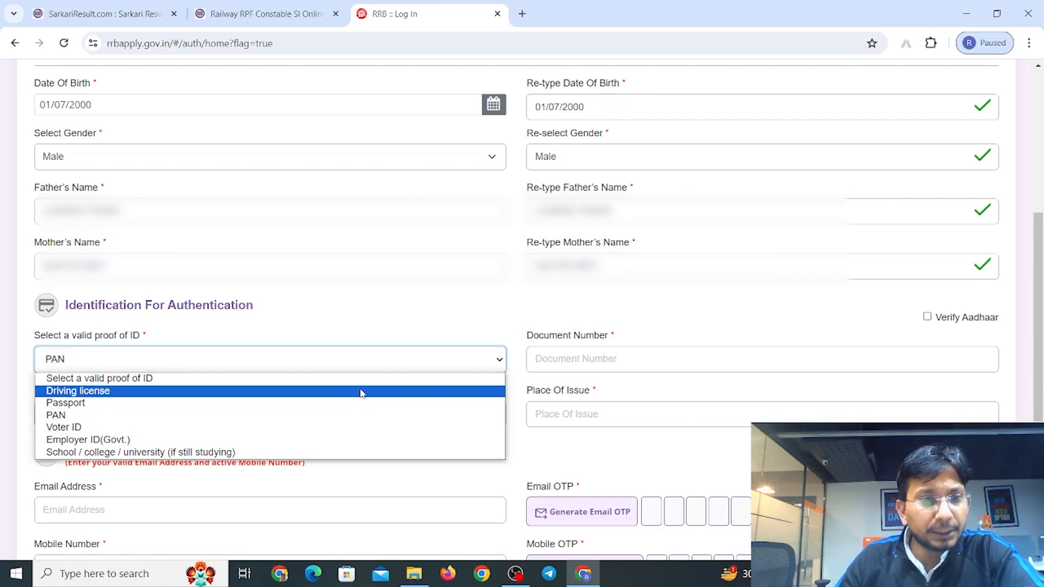
click(360, 427)
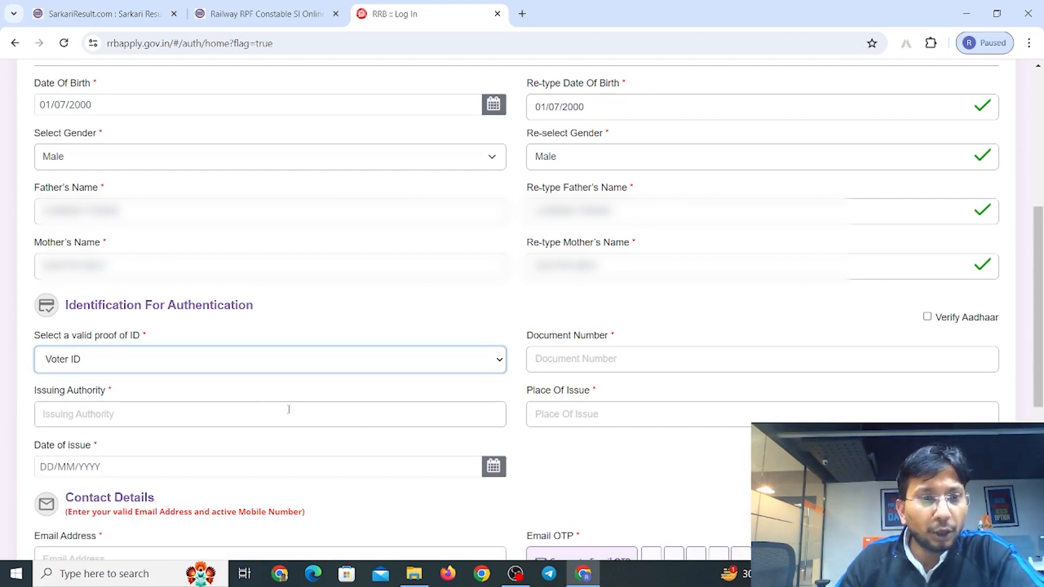
click(557, 356)
click(496, 363)
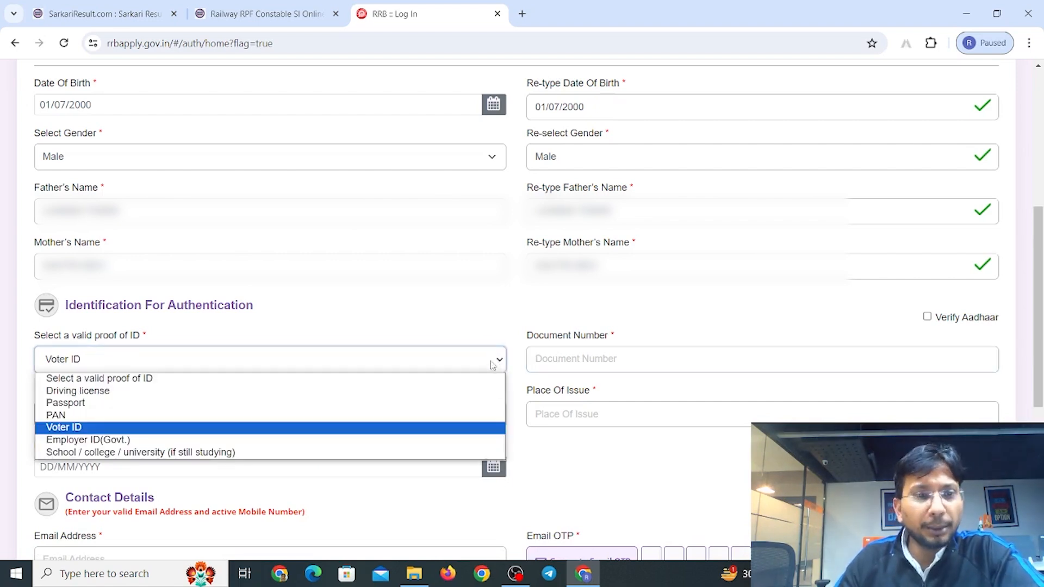
click(382, 391)
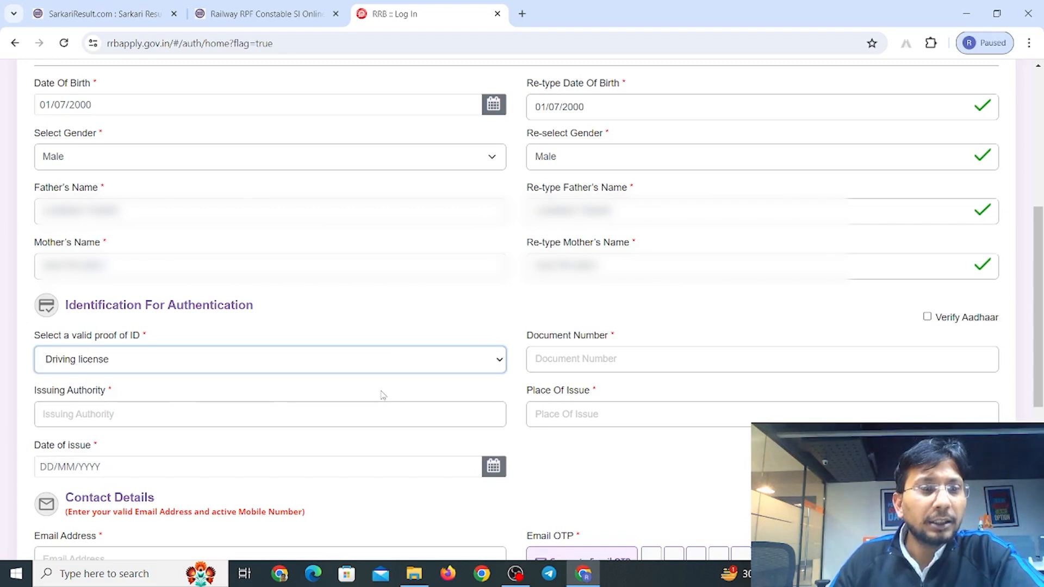
click(586, 364)
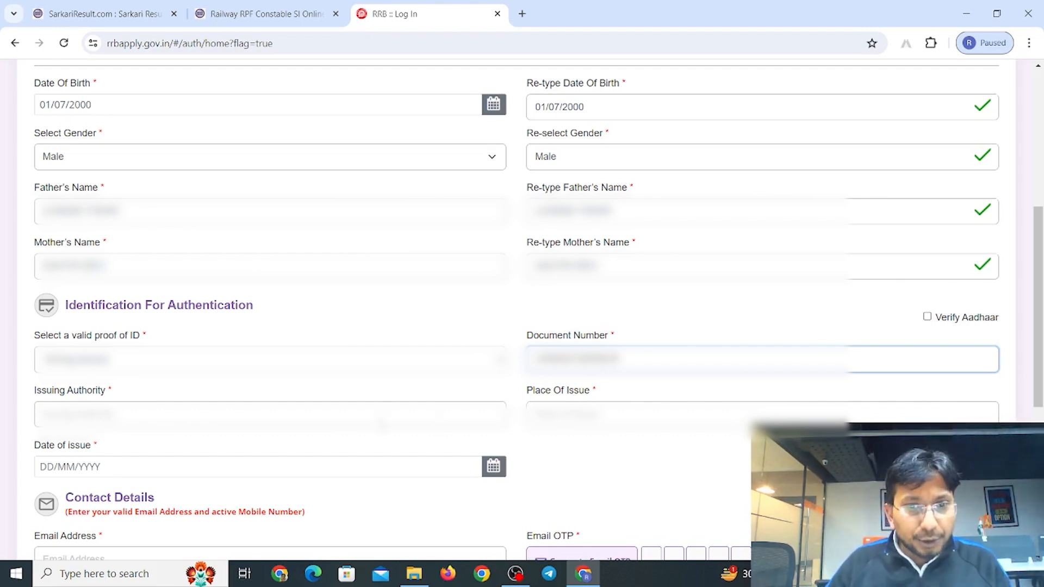
Step: Enter 'RTONSPORT STATE' as issuing authority and 'RAN' as place of issue
click(472, 409)
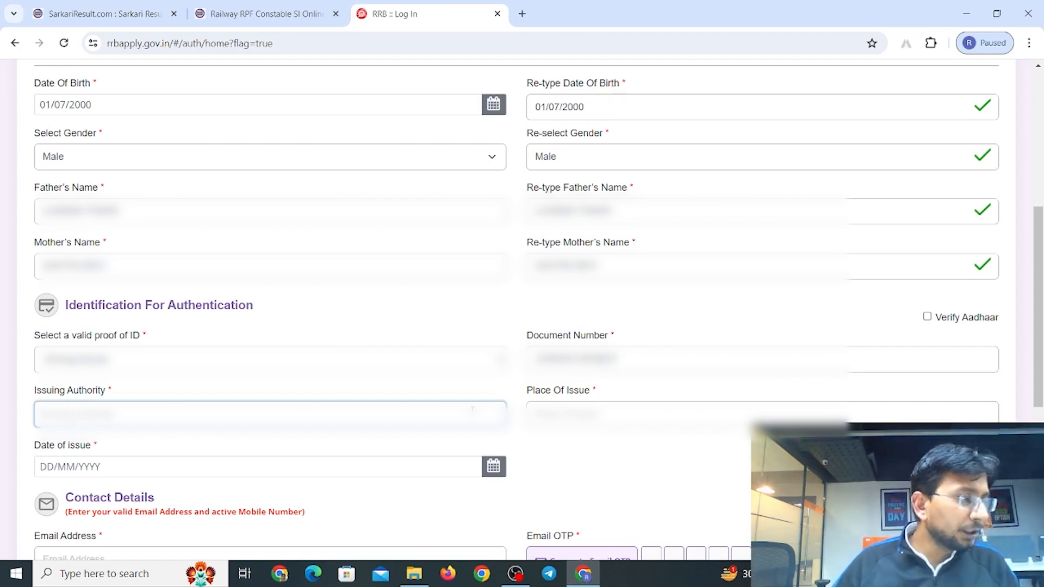
text(RTO)
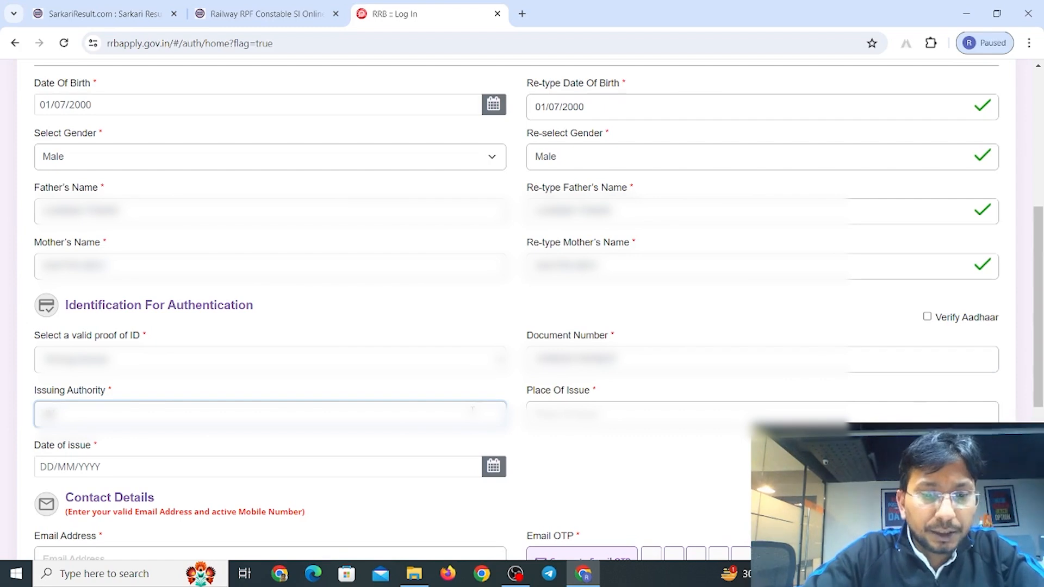
text(NSPORT)
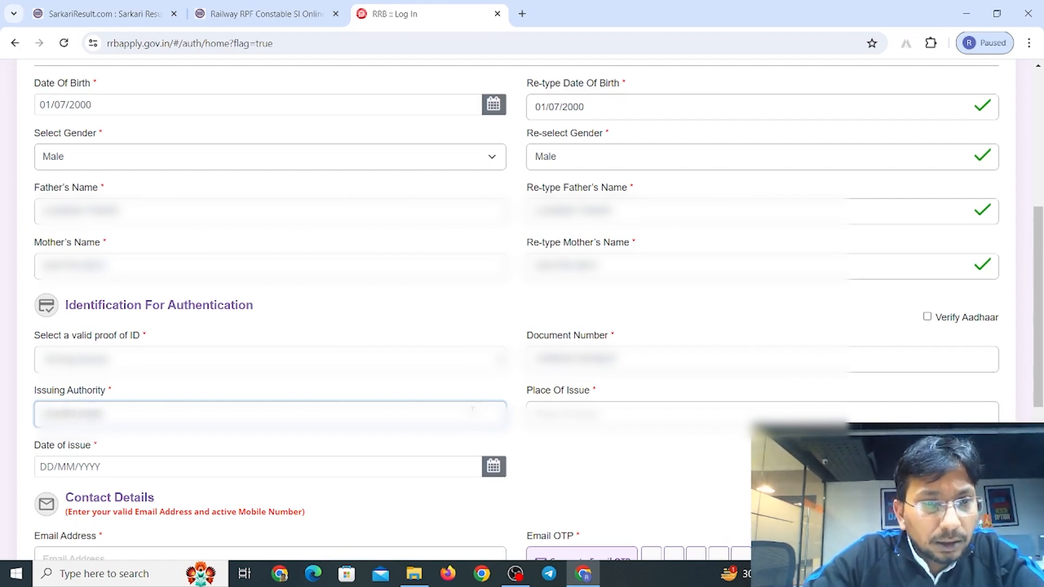
text( STATE)
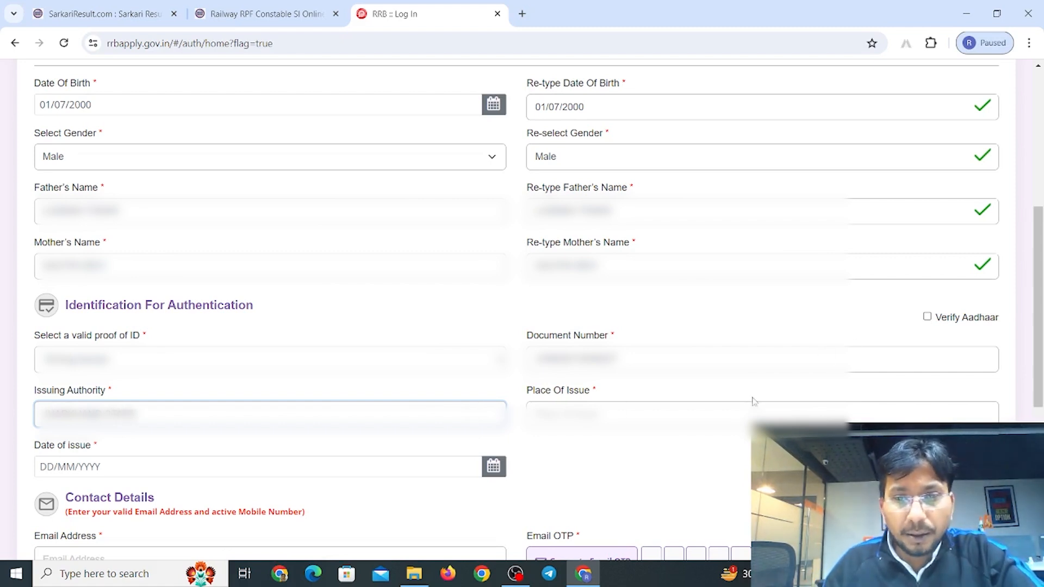
click(736, 405)
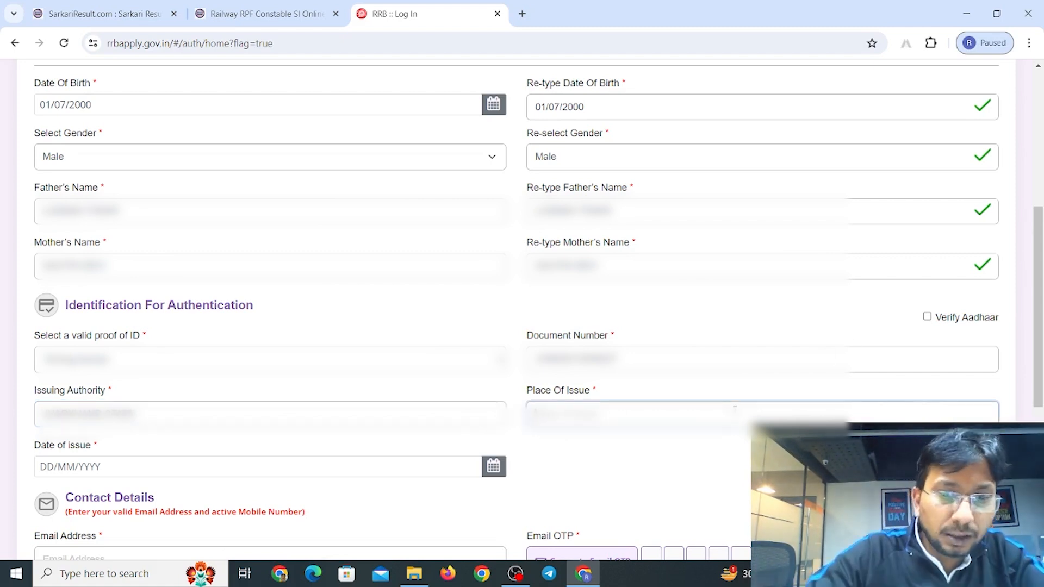
text(RAN)
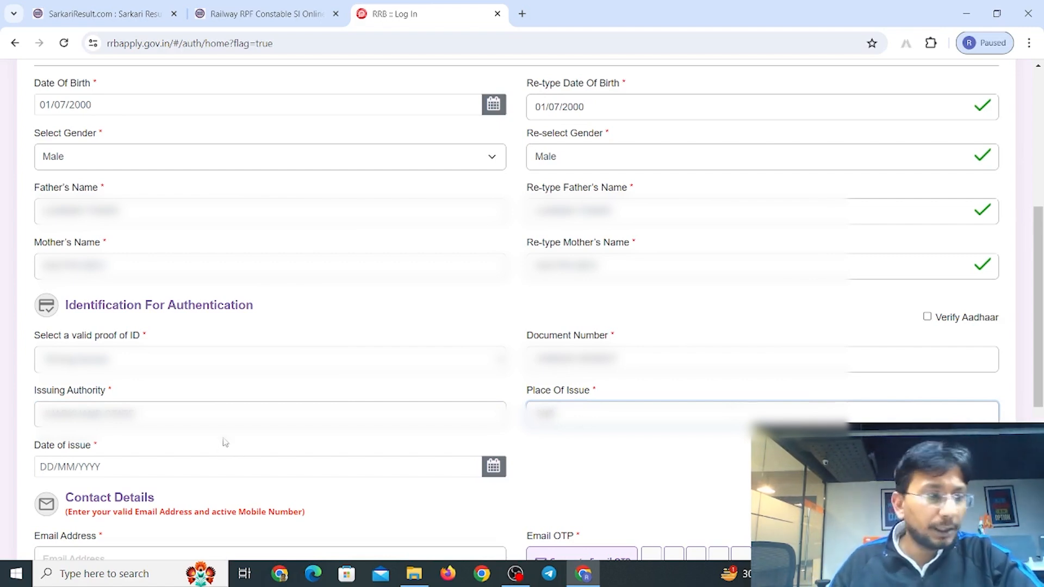
Step: Set the date of issue to 31 December 2021 in the calendar
click(255, 446)
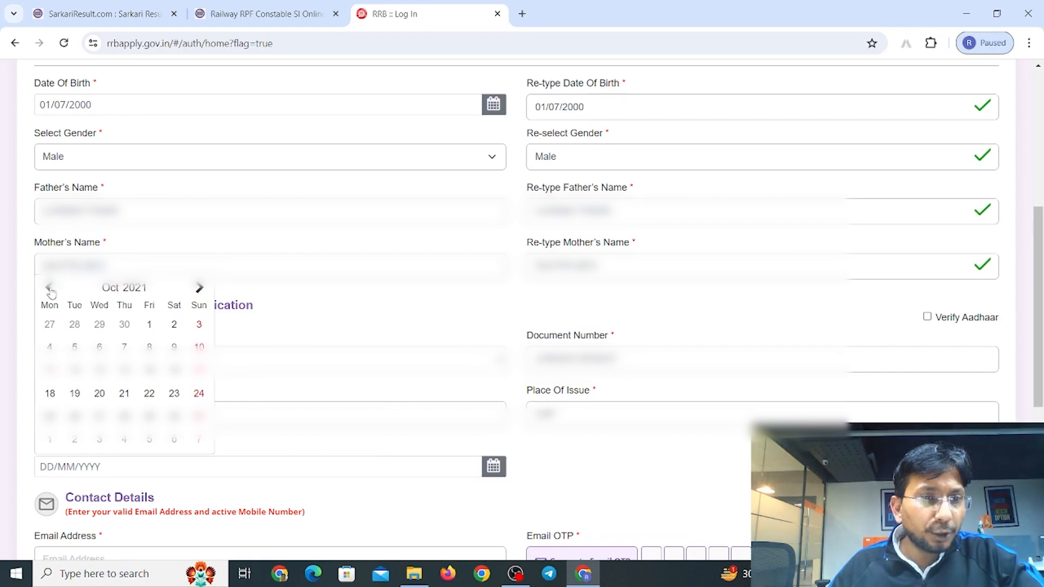
click(199, 288)
click(199, 288)
click(149, 416)
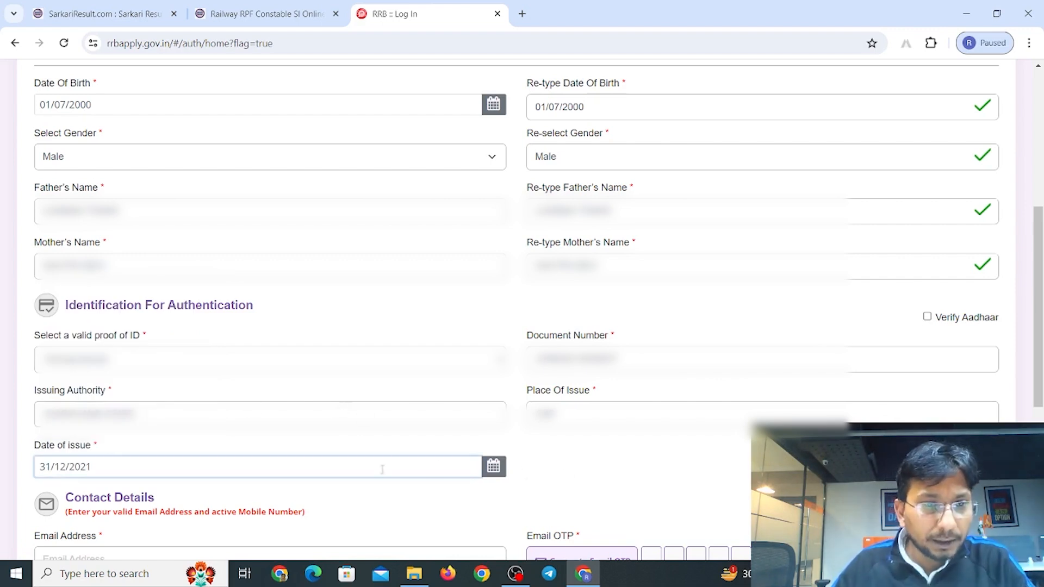
Step: Enter the contact e-mail address and generate an e-mail OTP for it
scroll(382, 469, down, 5)
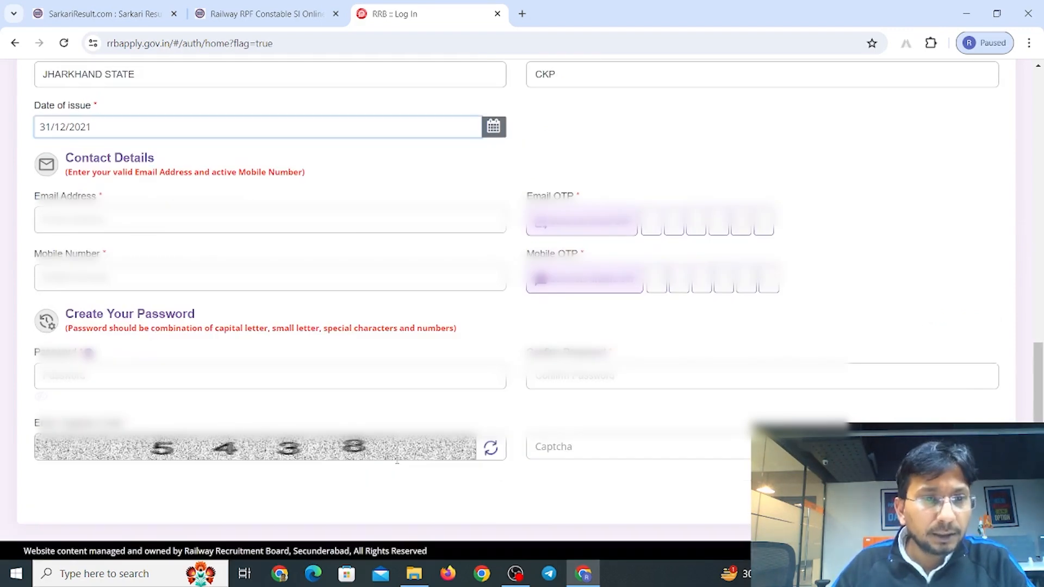
click(99, 221)
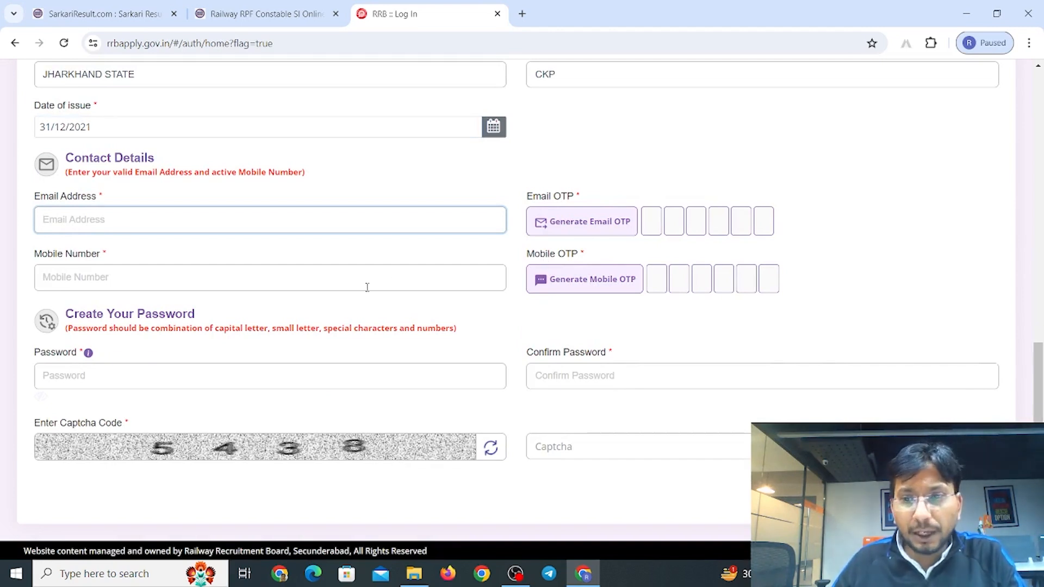
click(337, 277)
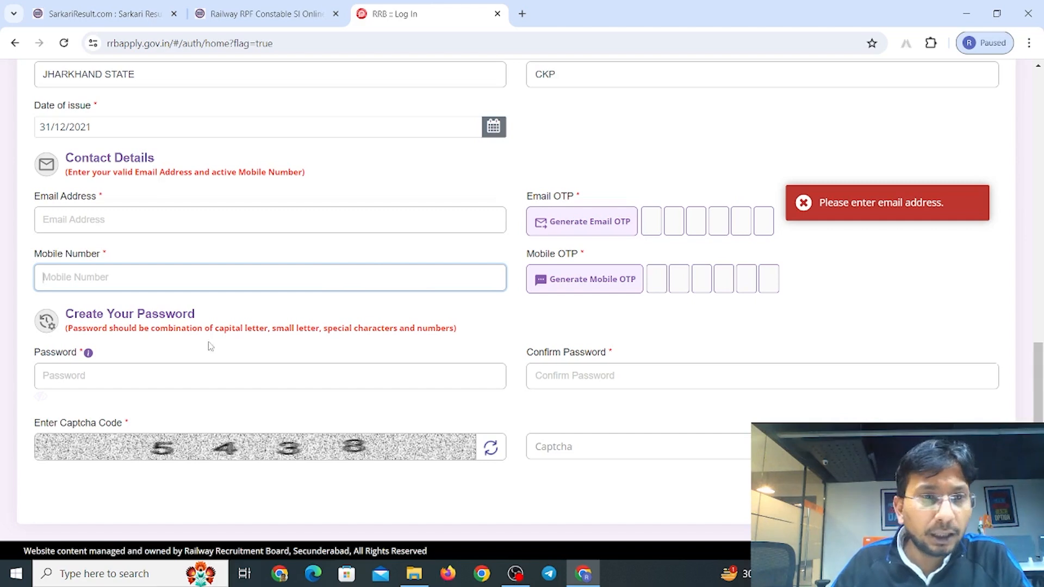
scroll(329, 370, down, 1)
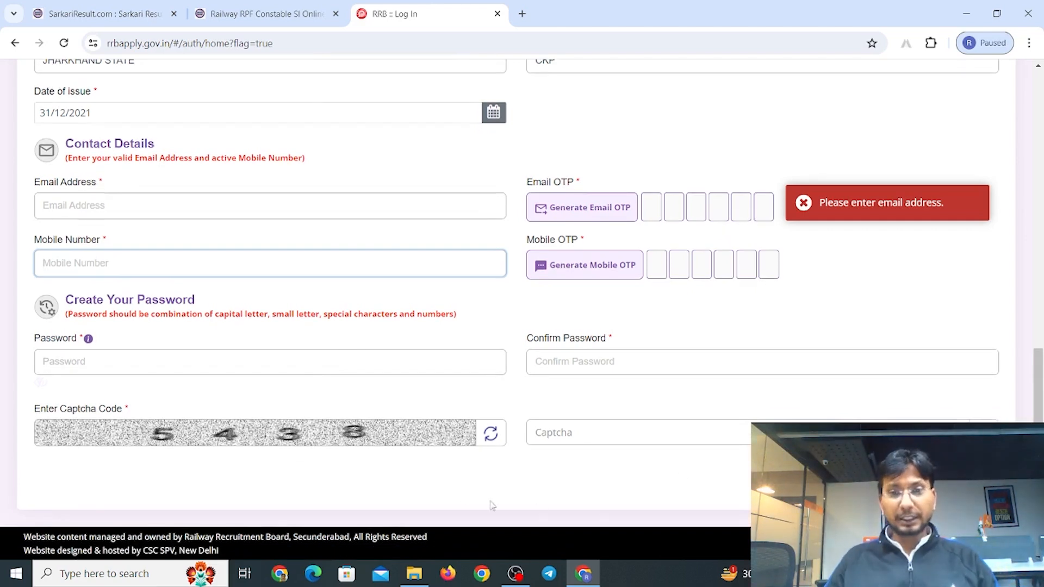
click(92, 206)
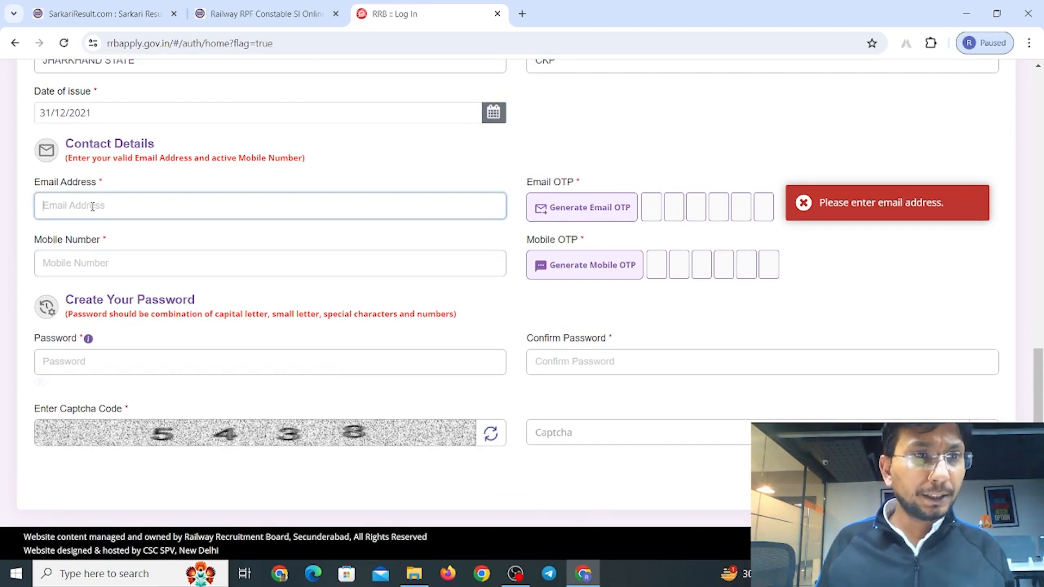
click(554, 208)
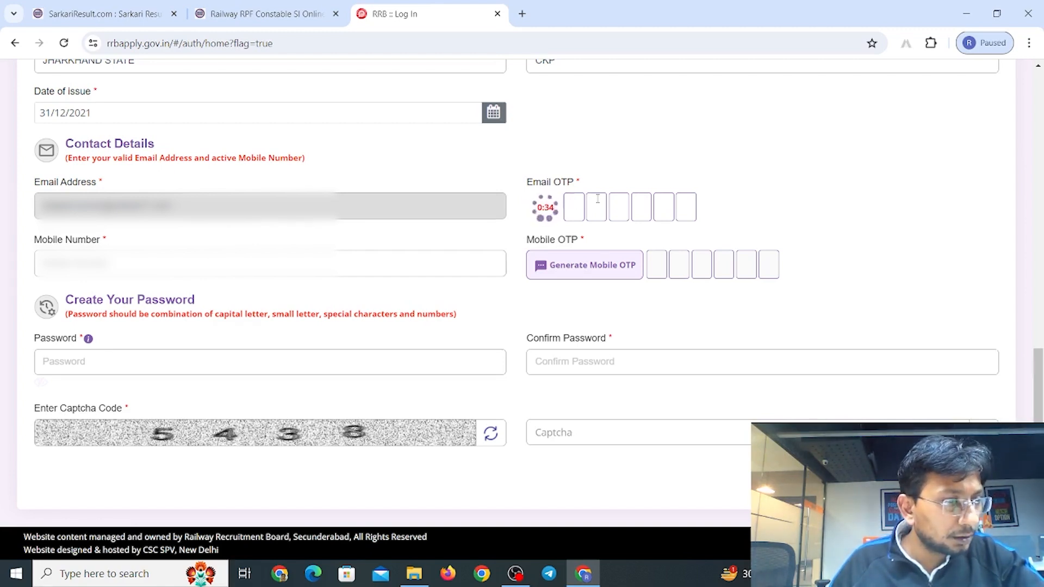
Step: Enter the e-mail verification code and the mobile number
click(578, 207)
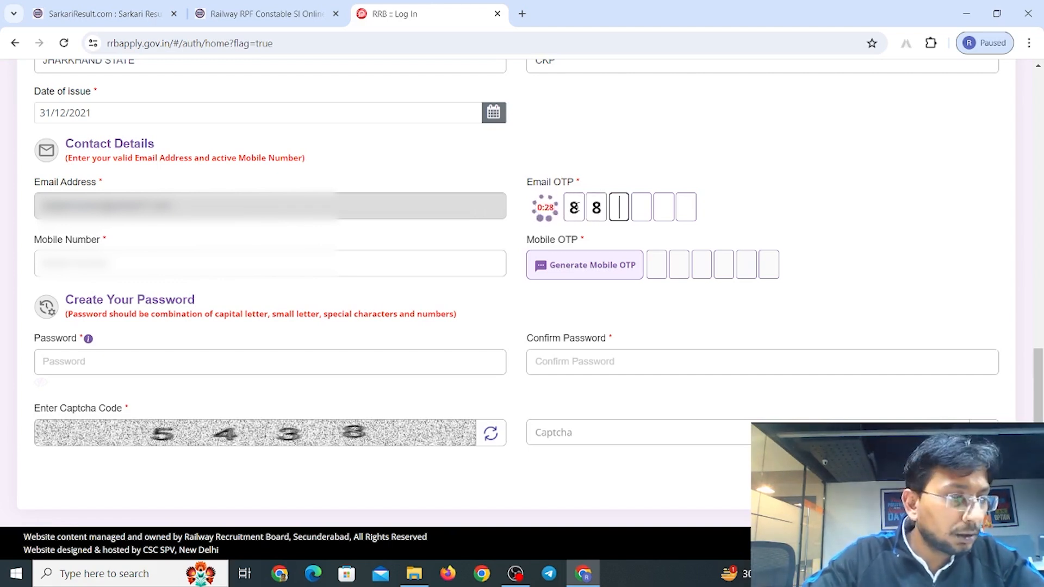
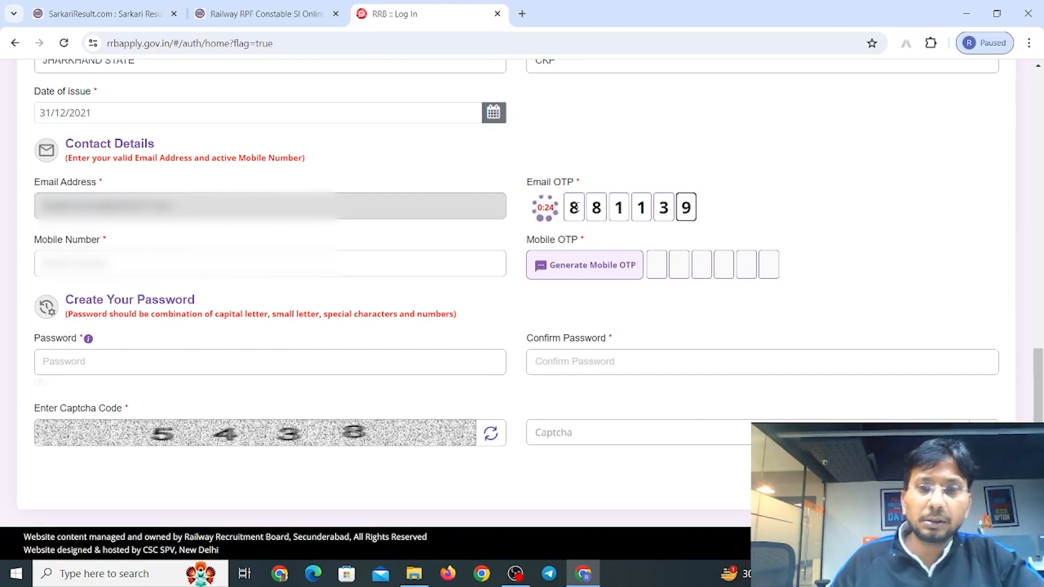
click(355, 271)
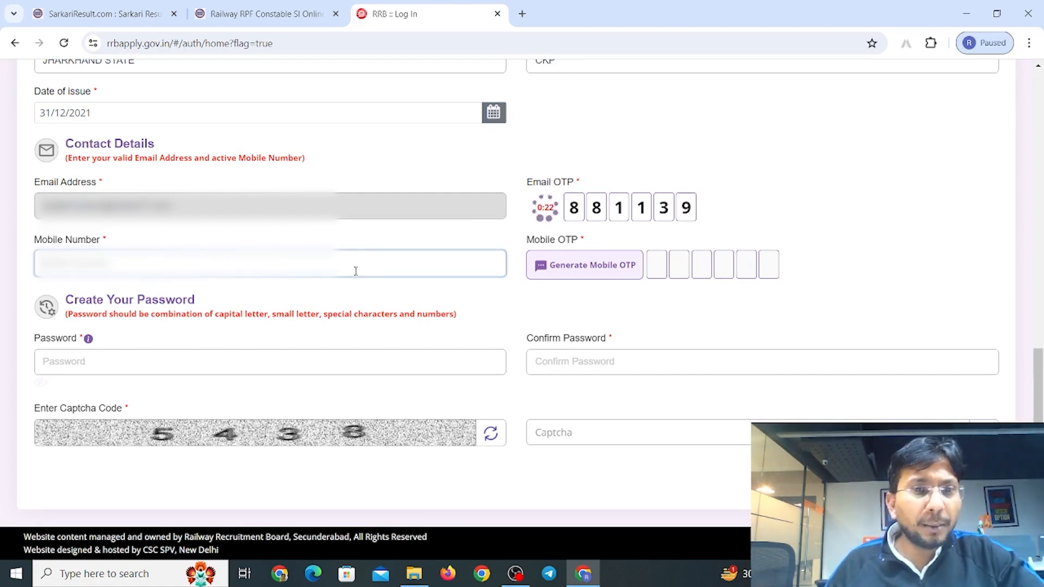
text(9)
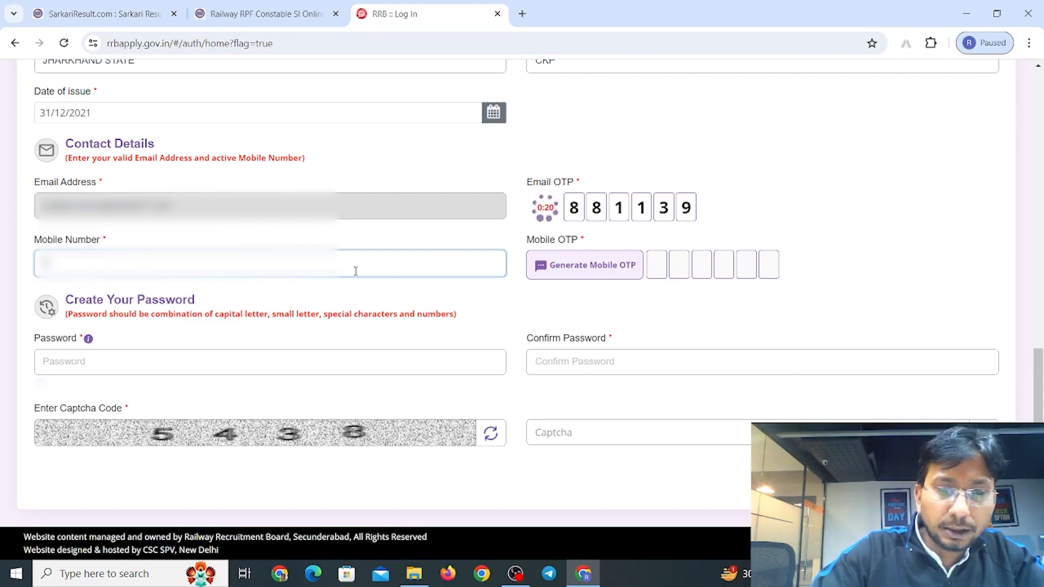
text(999)
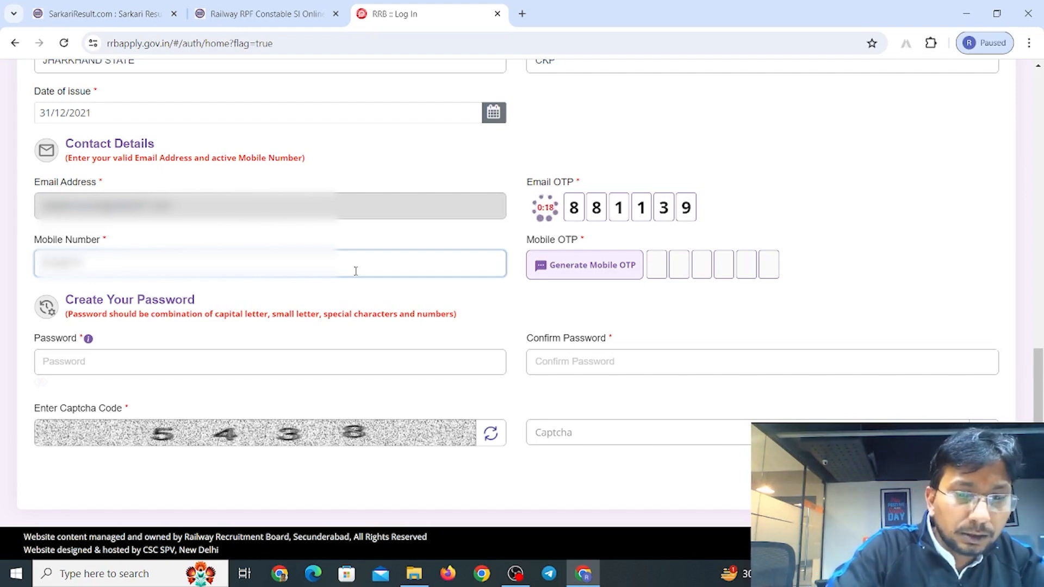
text(99)
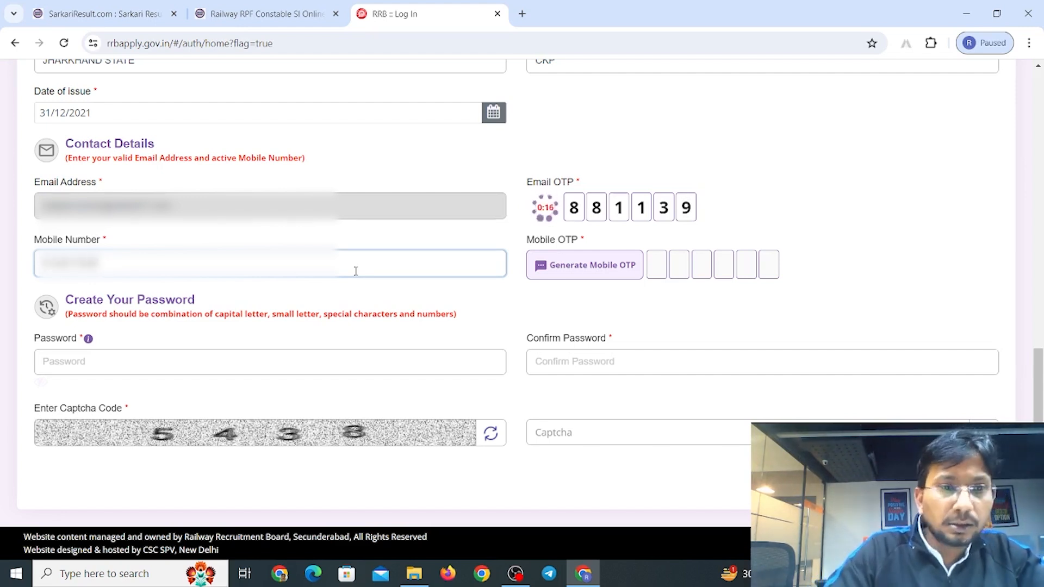
Step: Generate a mobile OTP and enter the code received on the mobile
click(554, 270)
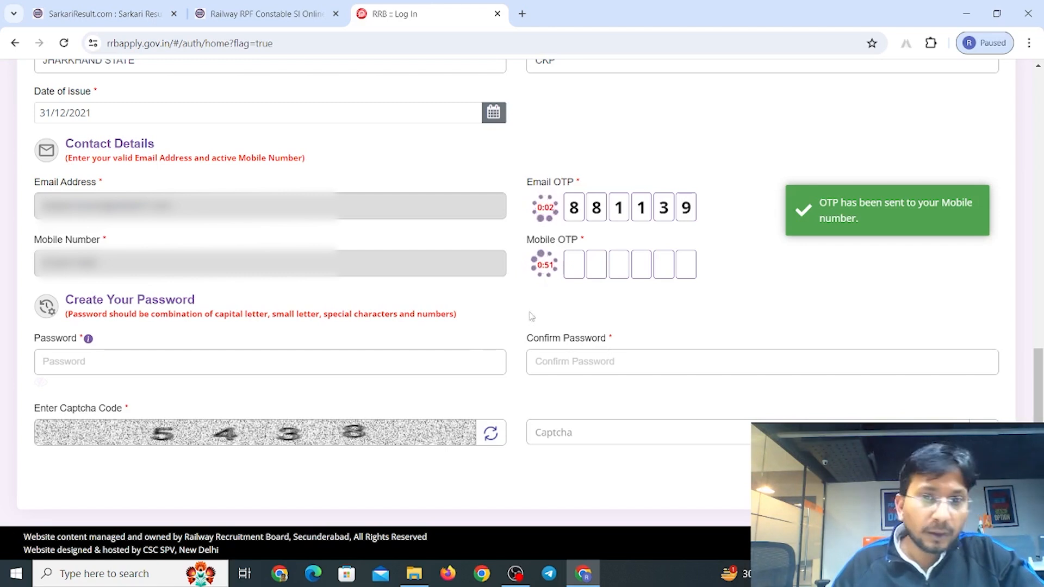
click(577, 264)
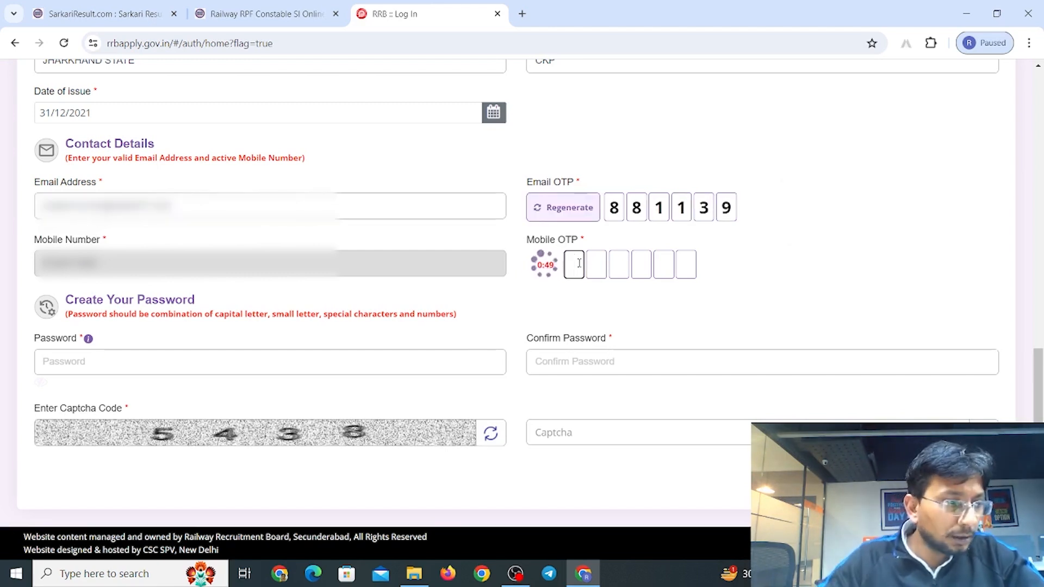
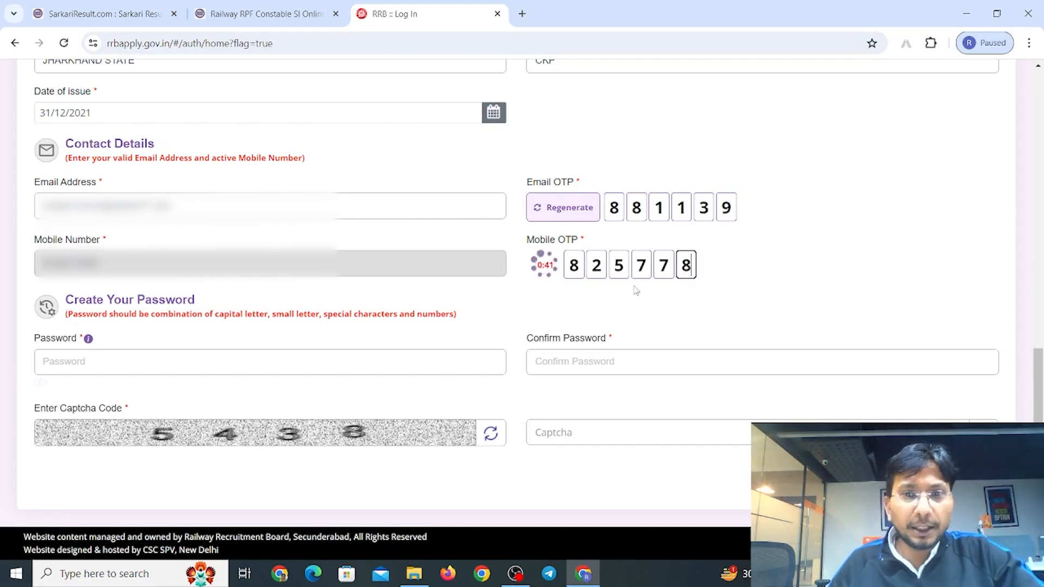
click(742, 301)
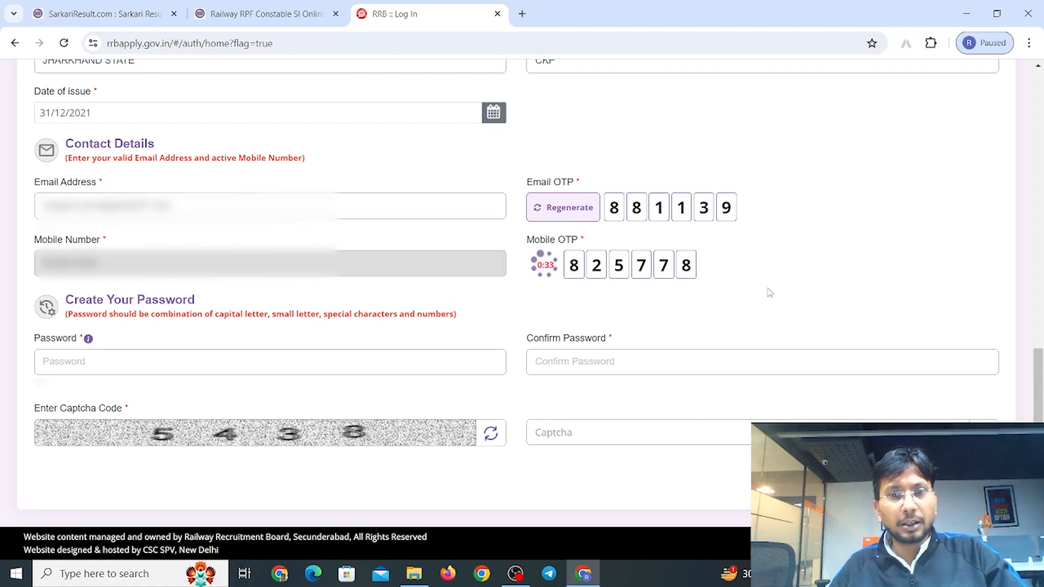
Step: Create the account password, confirm it in the second field, and enter captcha 5438
click(410, 370)
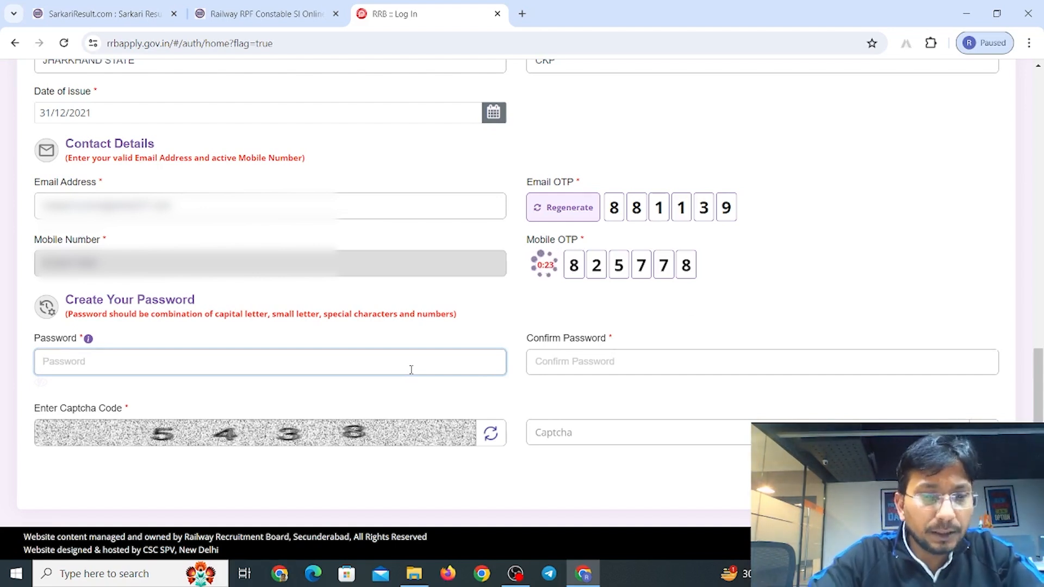
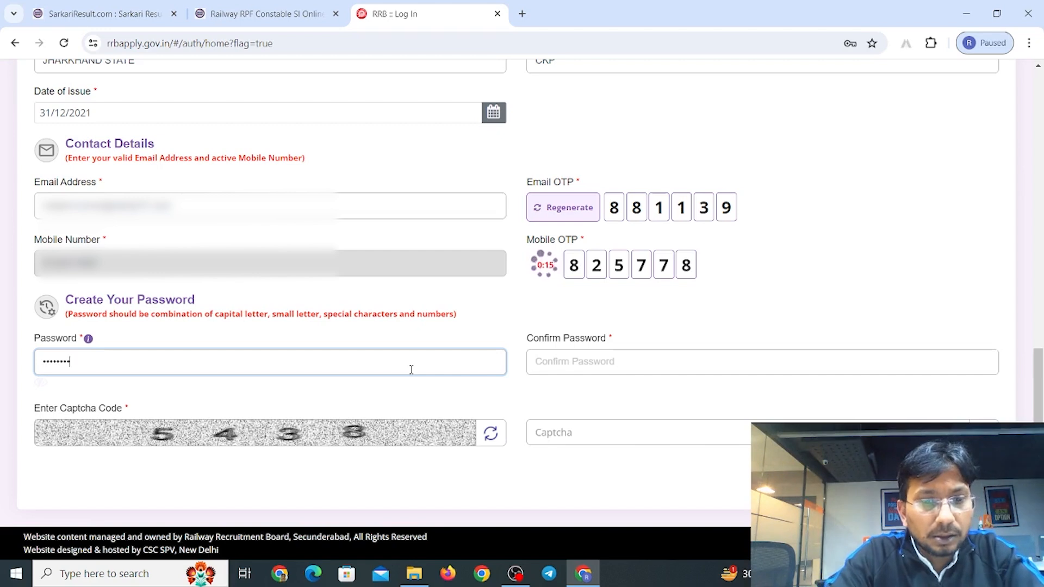
text(•••••••)
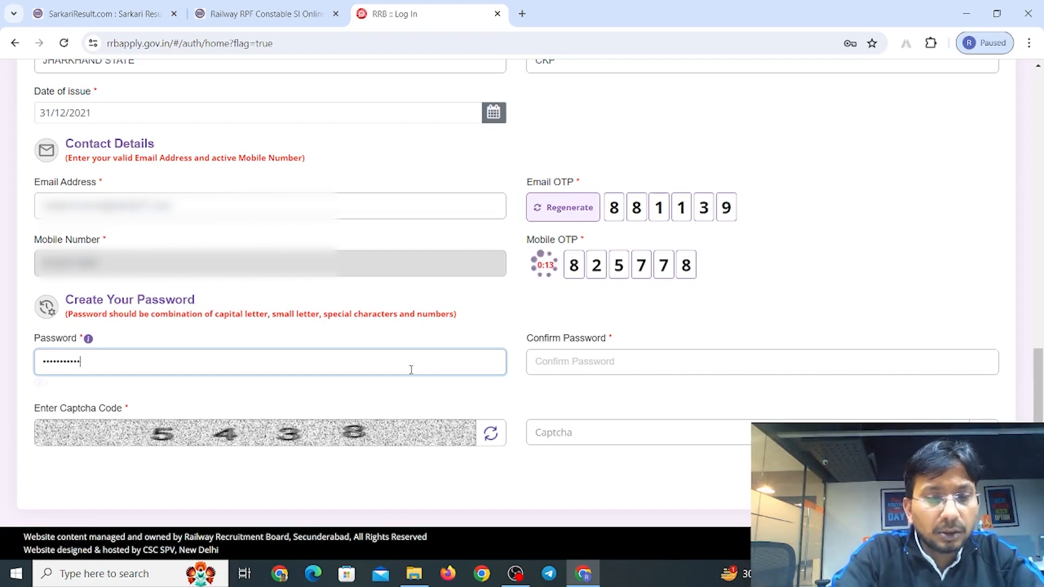
text(••)
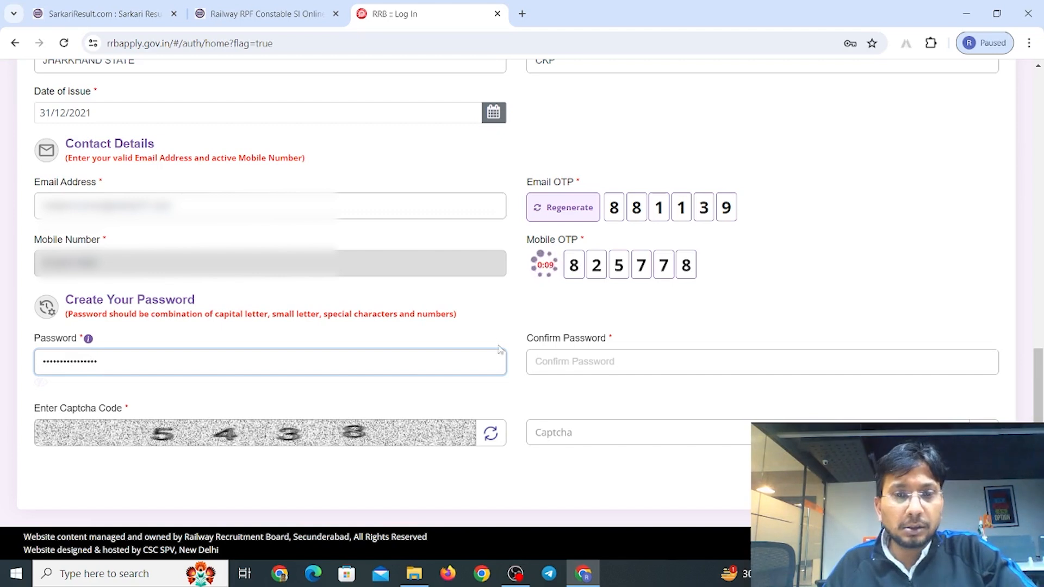
click(548, 368)
text(•••••••••)
key(ctrl+f)
text(45678)
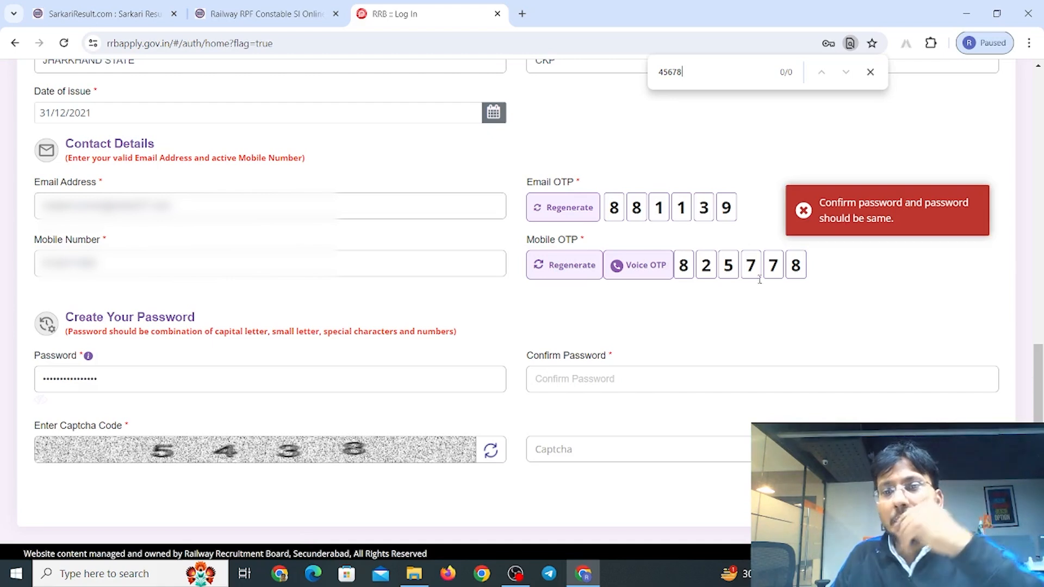
click(601, 382)
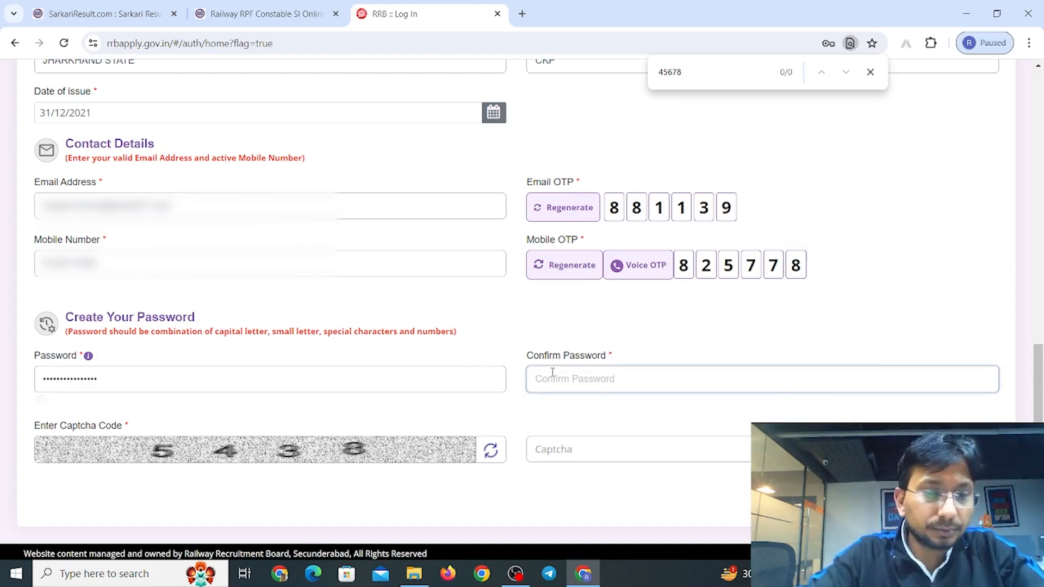
text(•••••••)
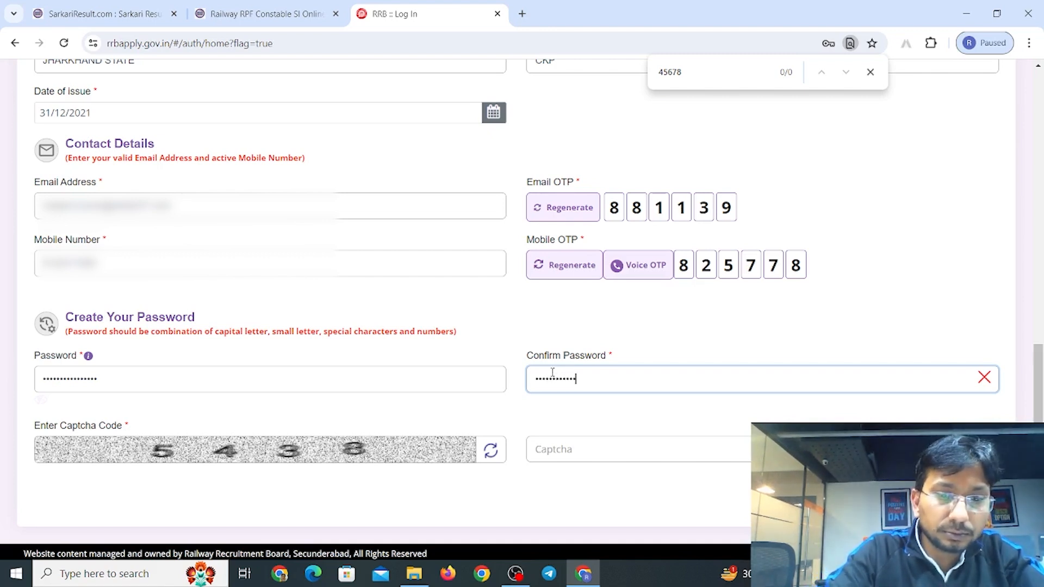
text(•)
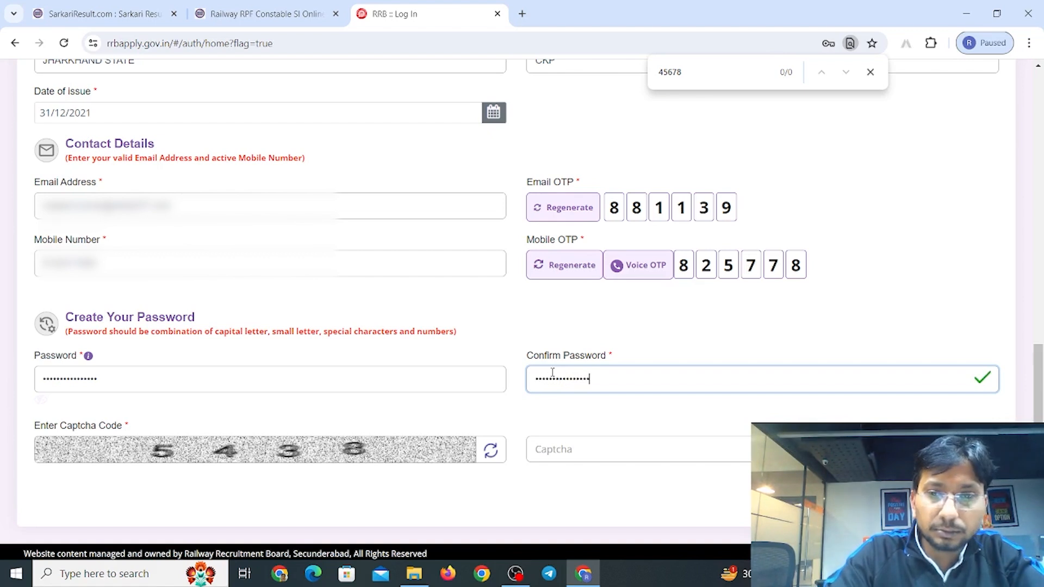
click(516, 415)
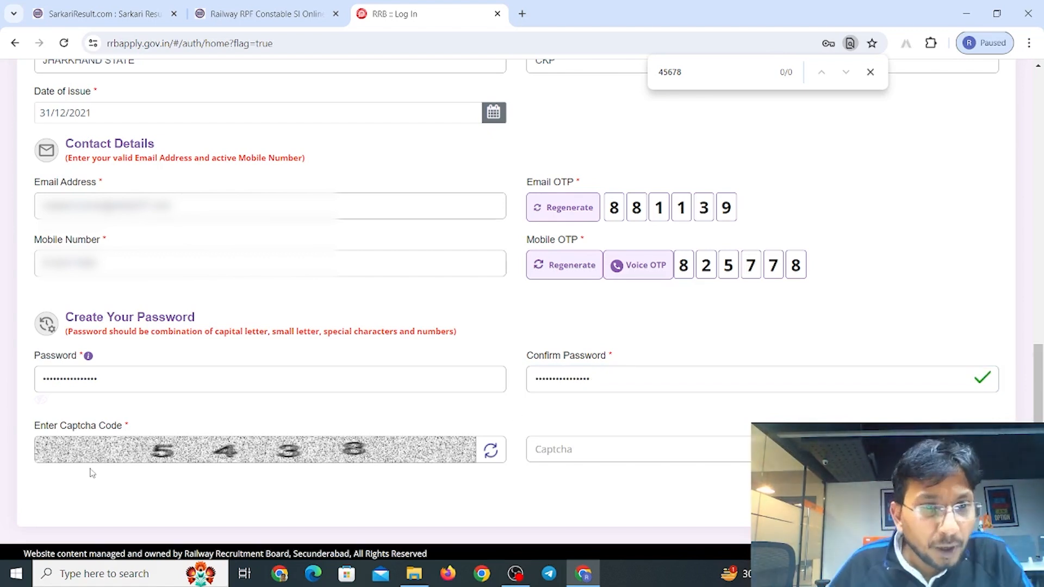
click(560, 452)
text(54)
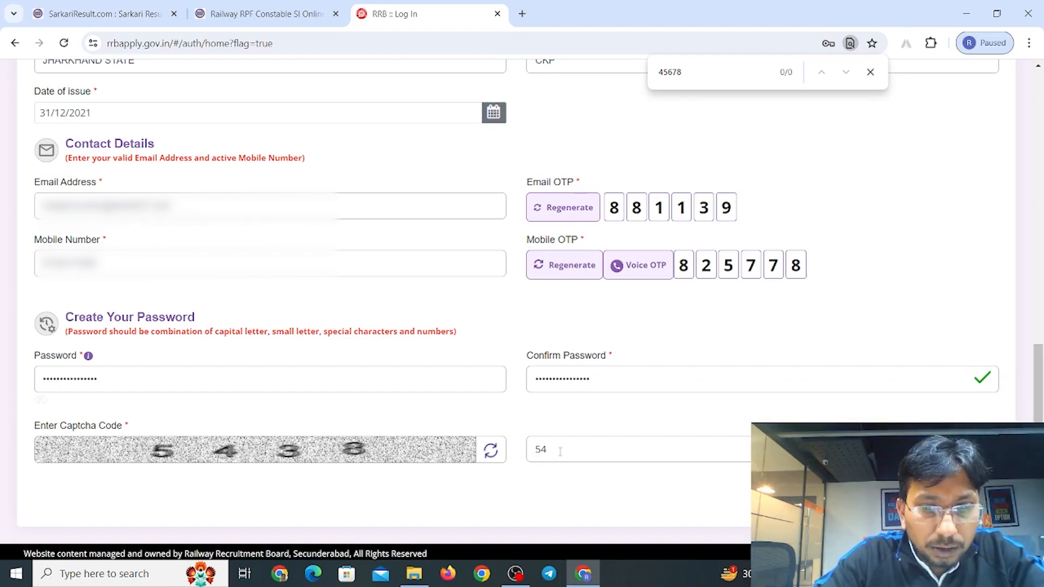
text(38)
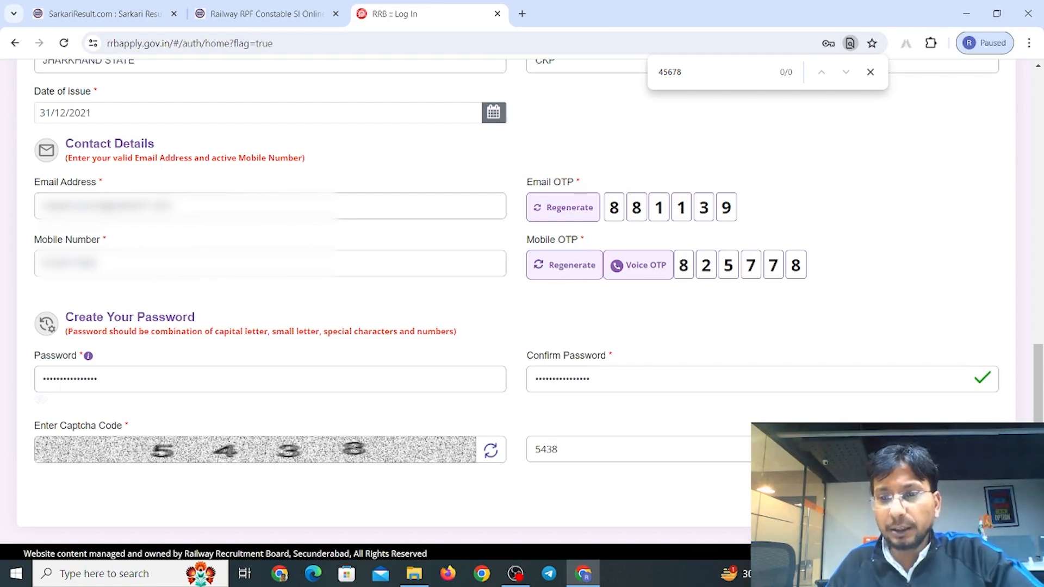
Step: Submit the form, tick 'I have re-checked the above details', submit, and proceed to create the account
key(Return)
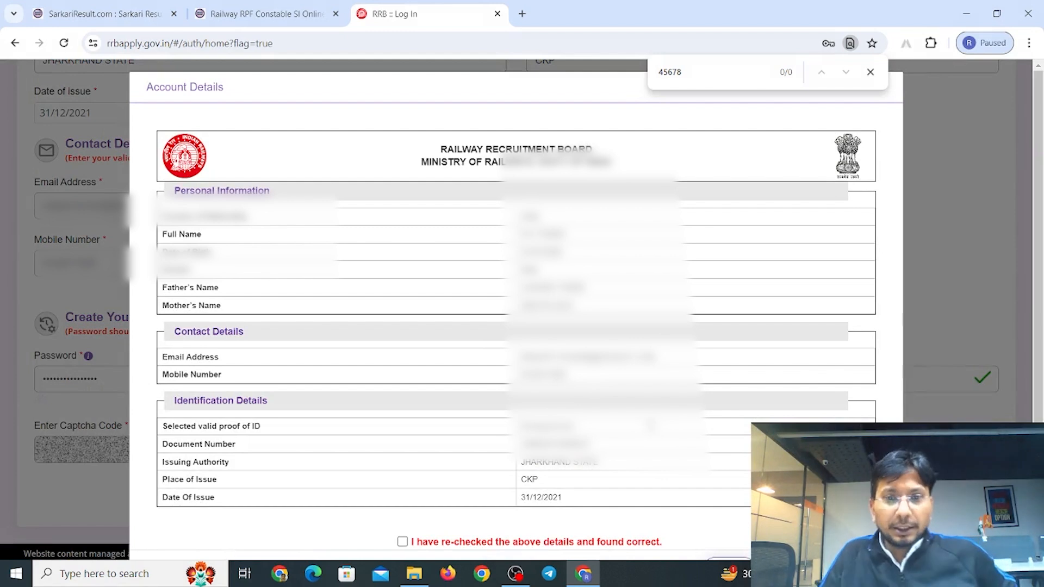
scroll(516, 310, down, 1)
scroll(516, 310, up, 1)
scroll(515, 310, down, 1)
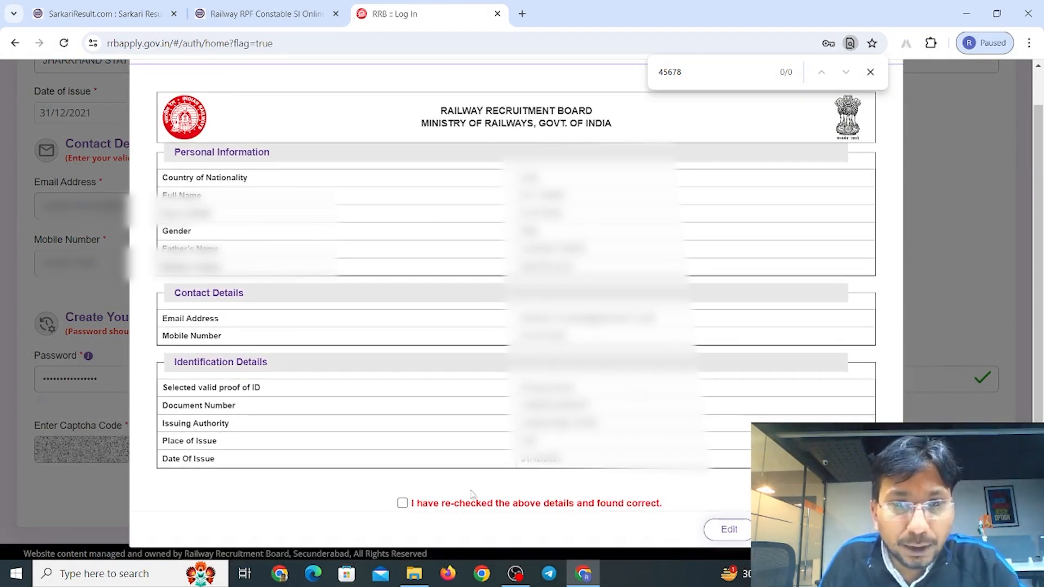
click(403, 504)
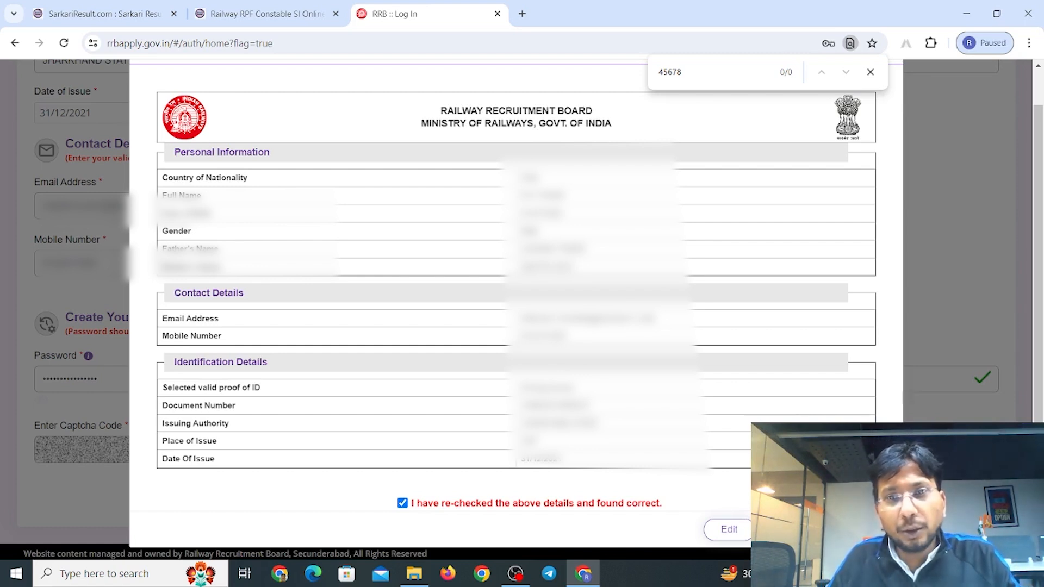
click(816, 530)
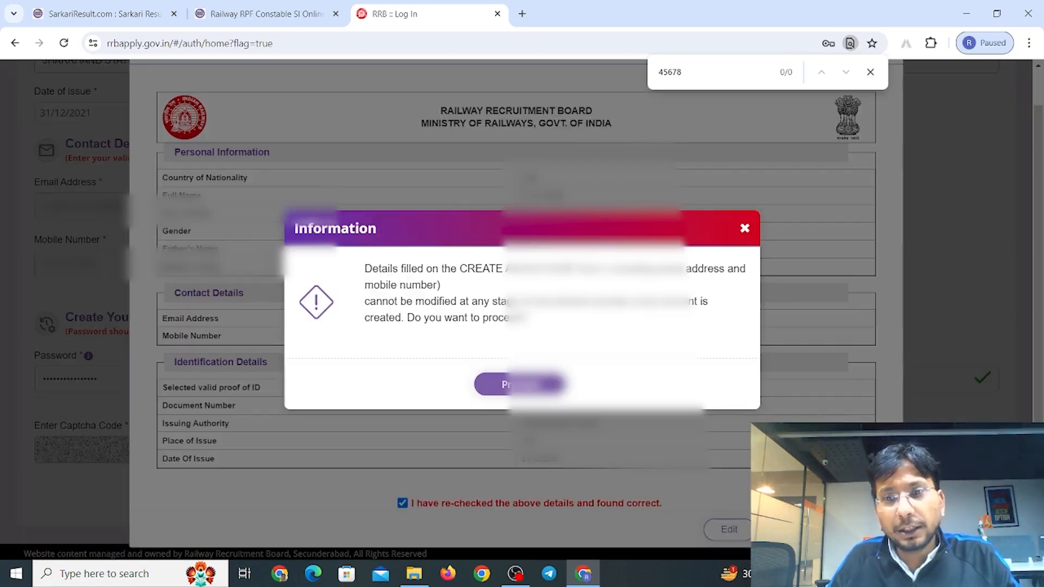
click(521, 385)
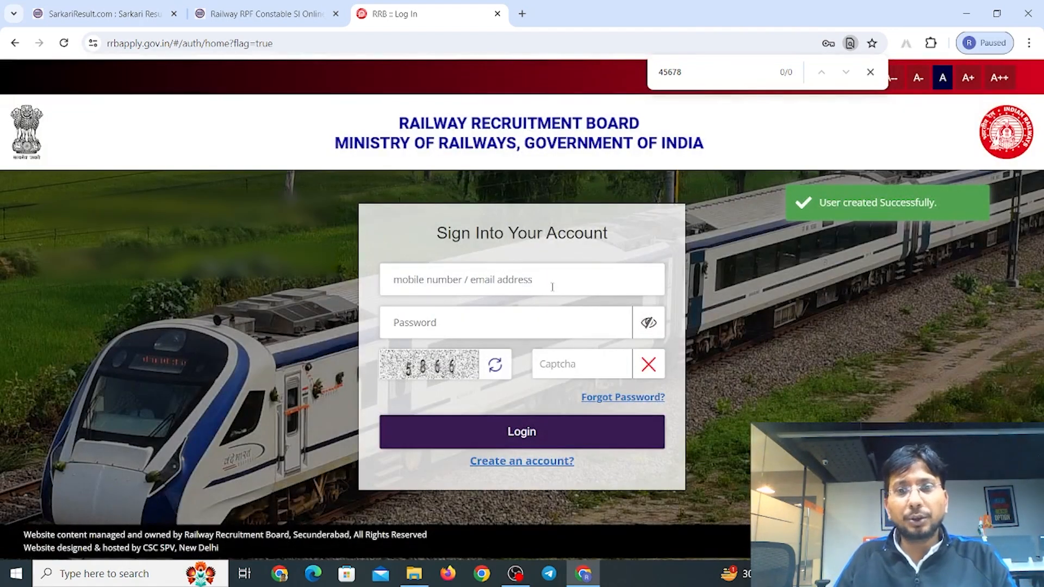
Step: Close the find bar and log in with the registered mobile/email, password and captcha 5866
click(870, 72)
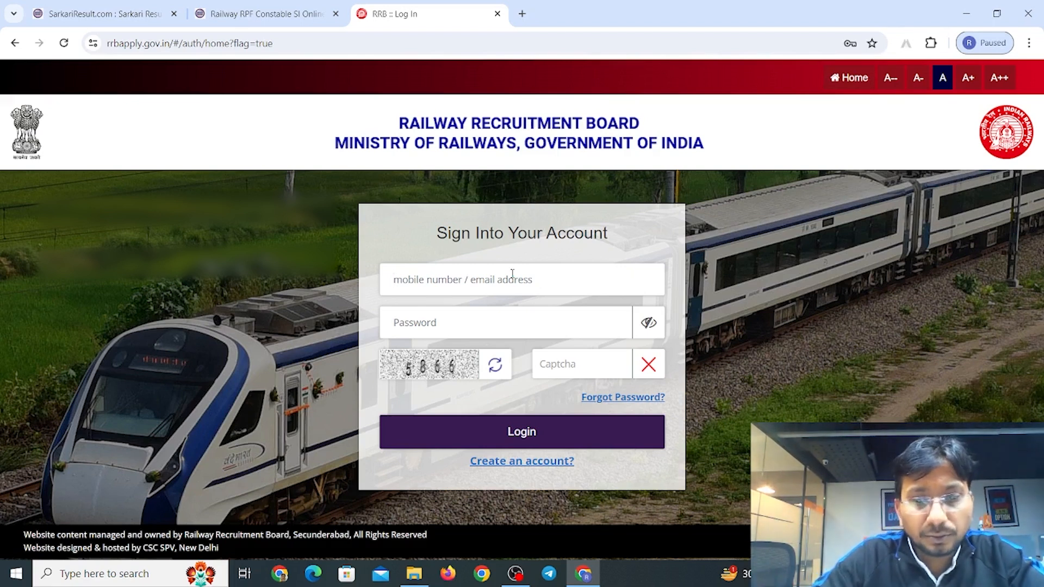
text(•••••)
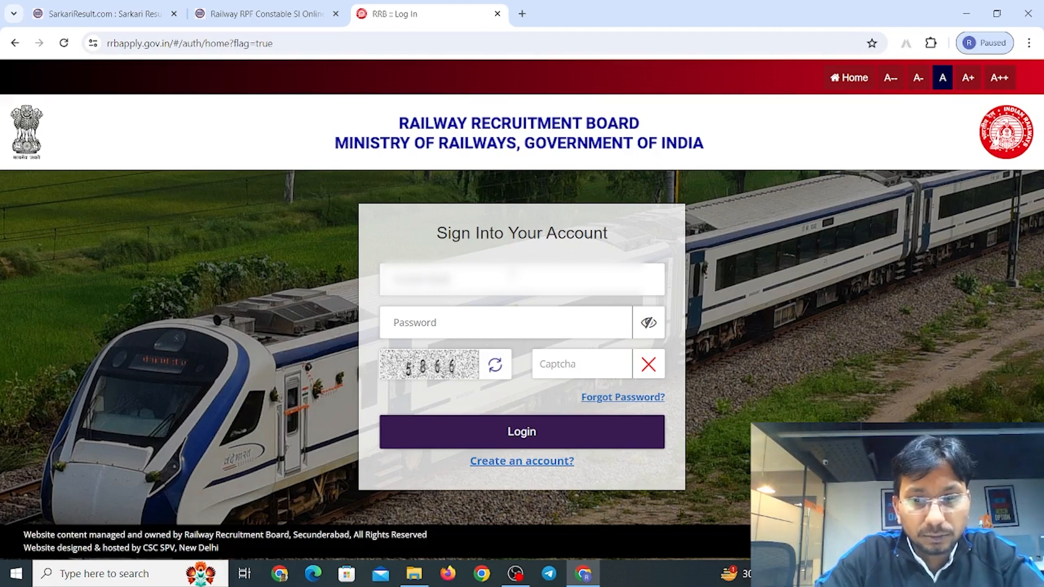
click(511, 317)
text(•)
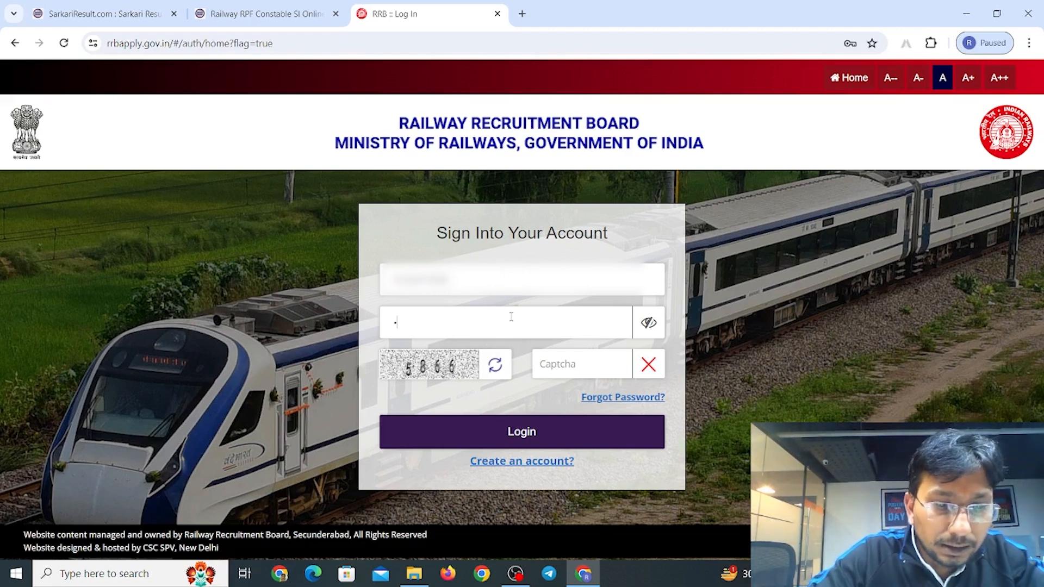
text(•••••)
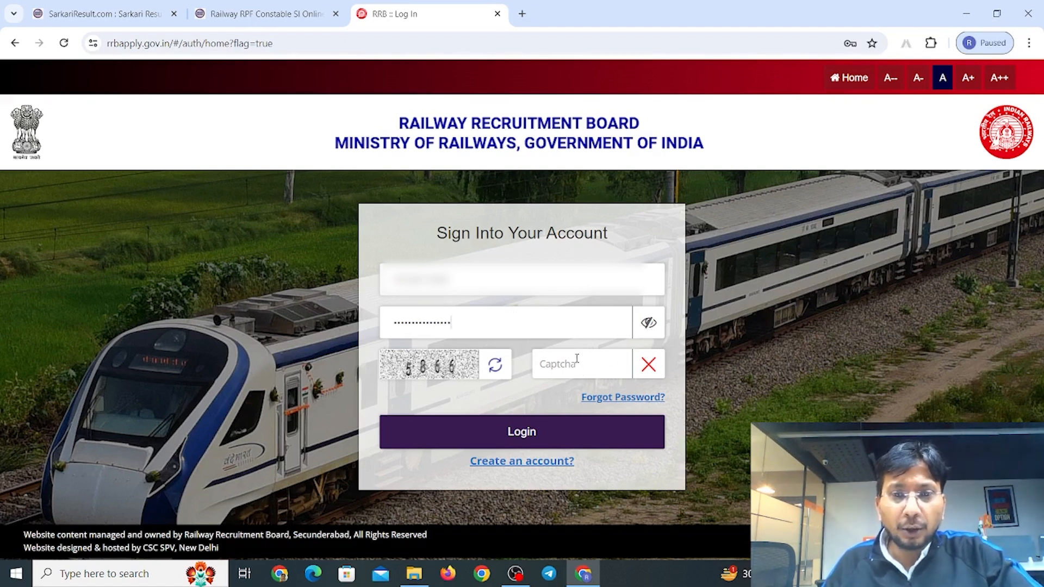
text(5)
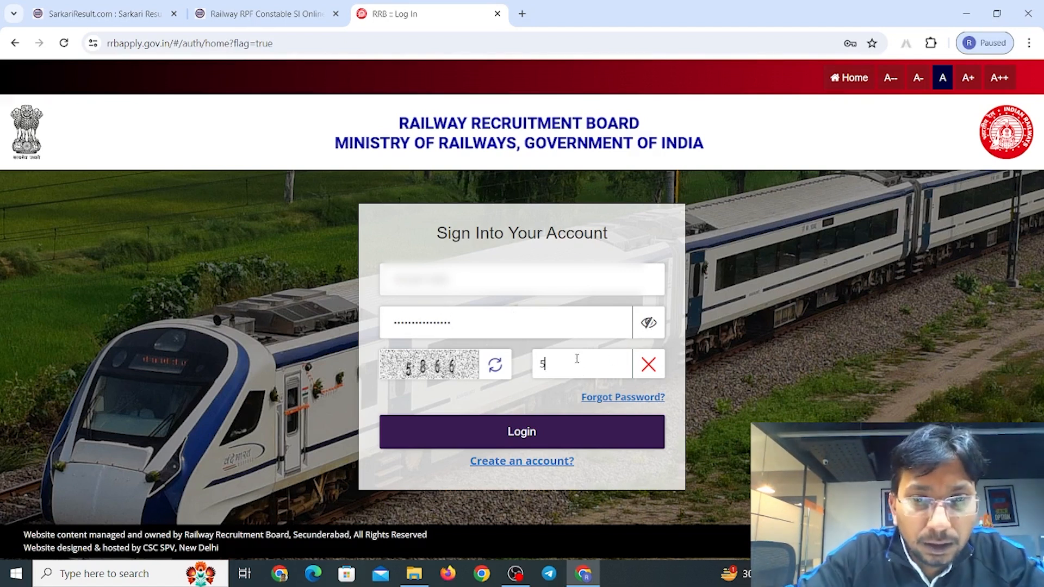
text(8)
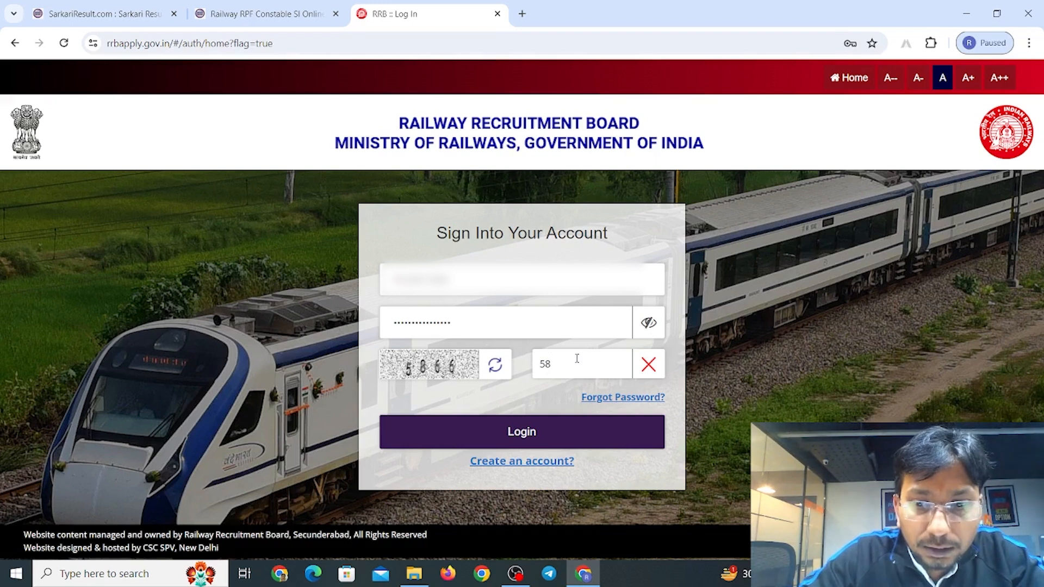
text(66)
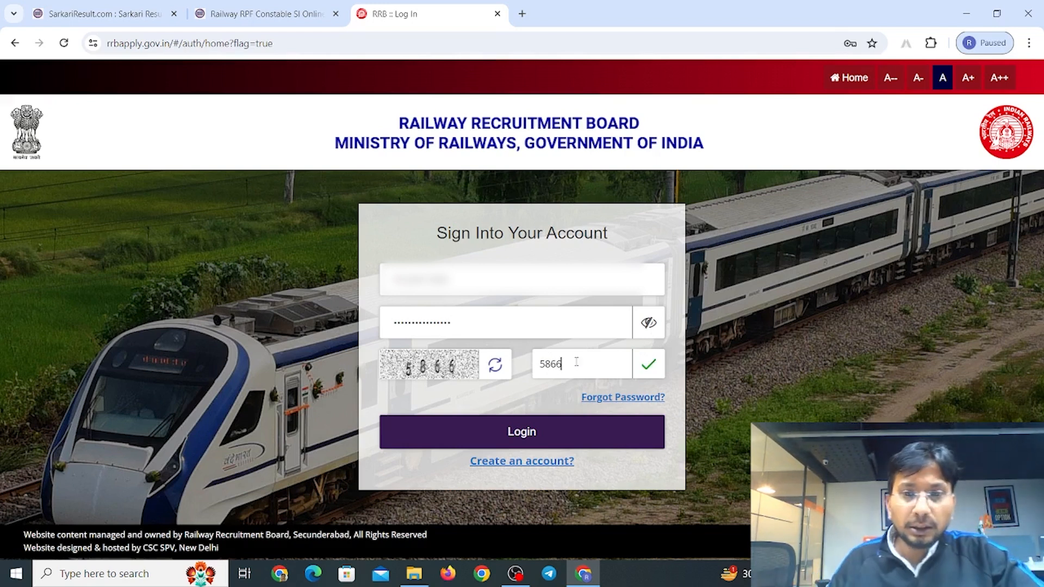
click(590, 430)
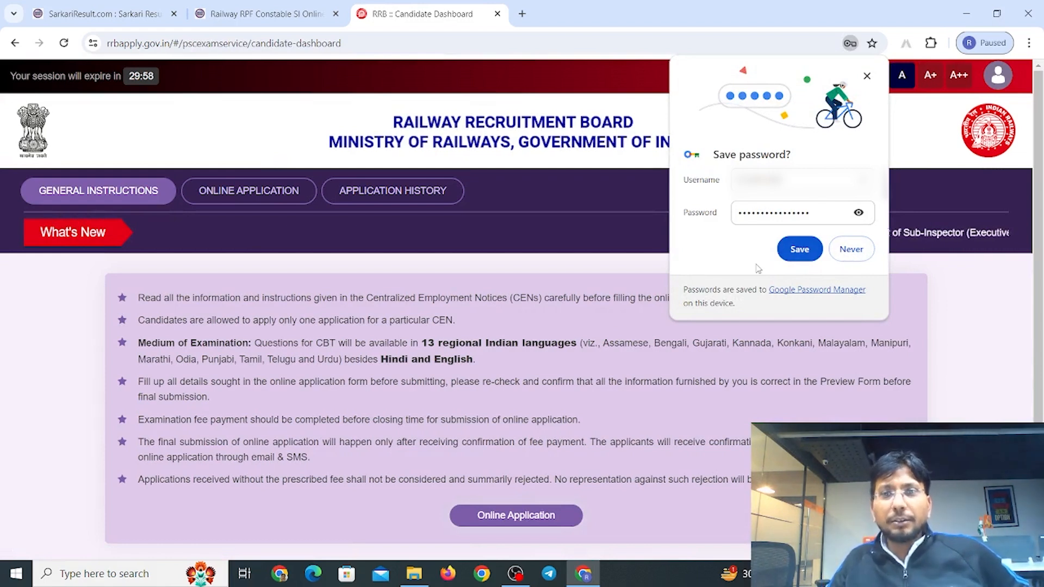
Step: Decline saving the password, then declare not debarred and start the CEN RPF 02/2024 Constable (Executive) application
click(851, 249)
scroll(682, 428, down, 1)
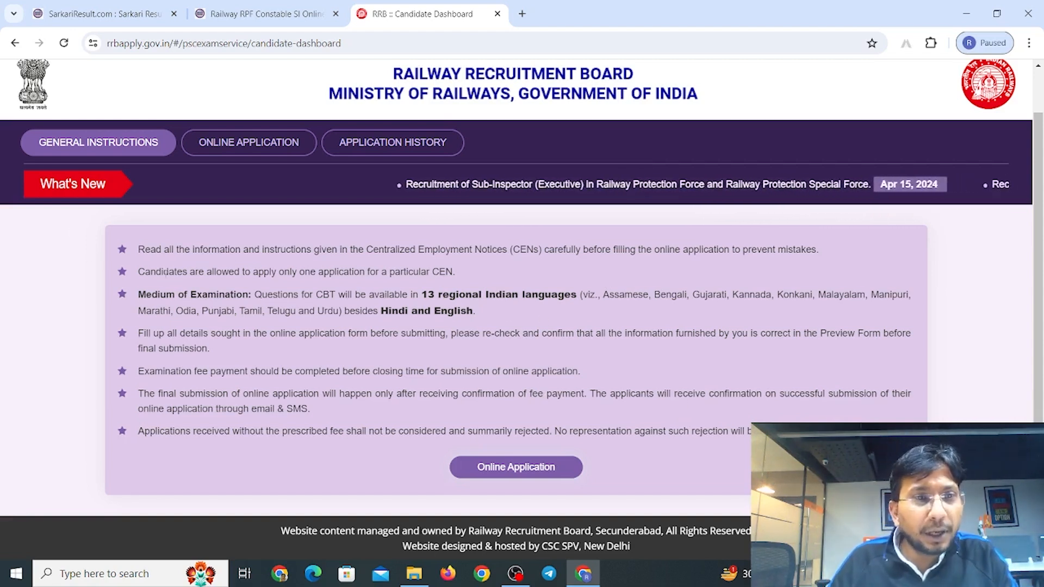
click(511, 468)
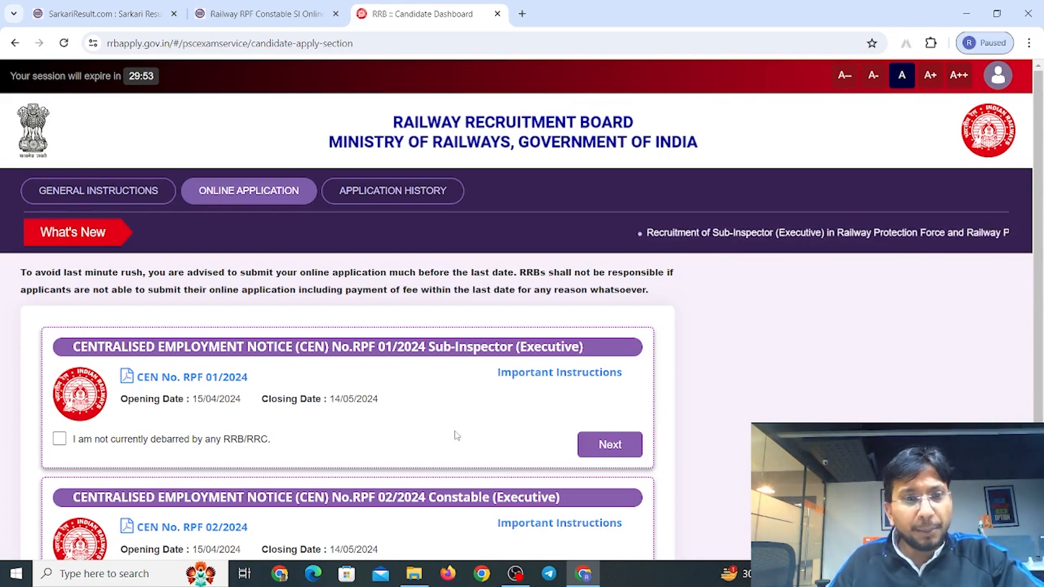
scroll(452, 435, down, 3)
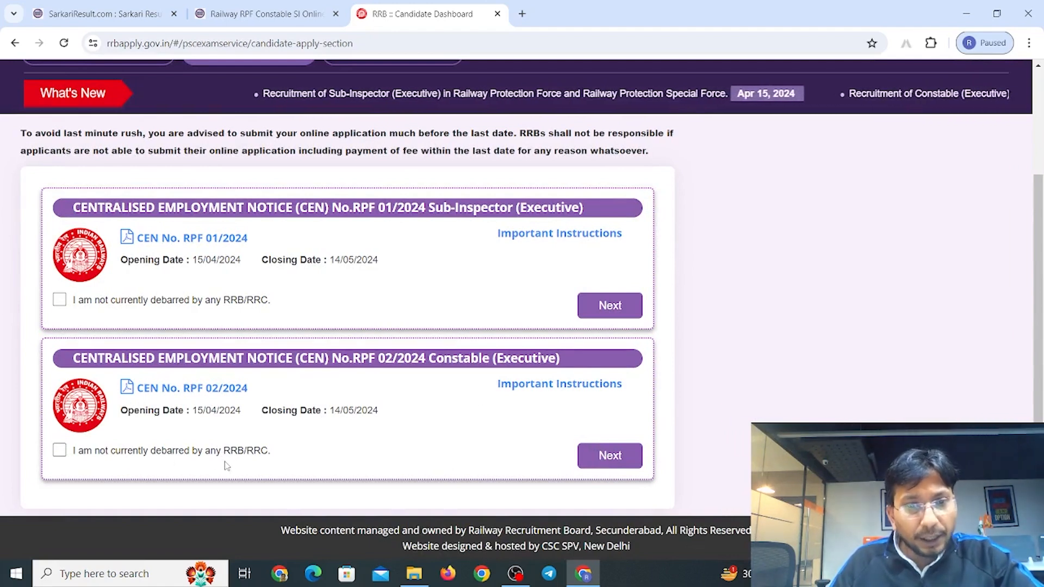
click(59, 450)
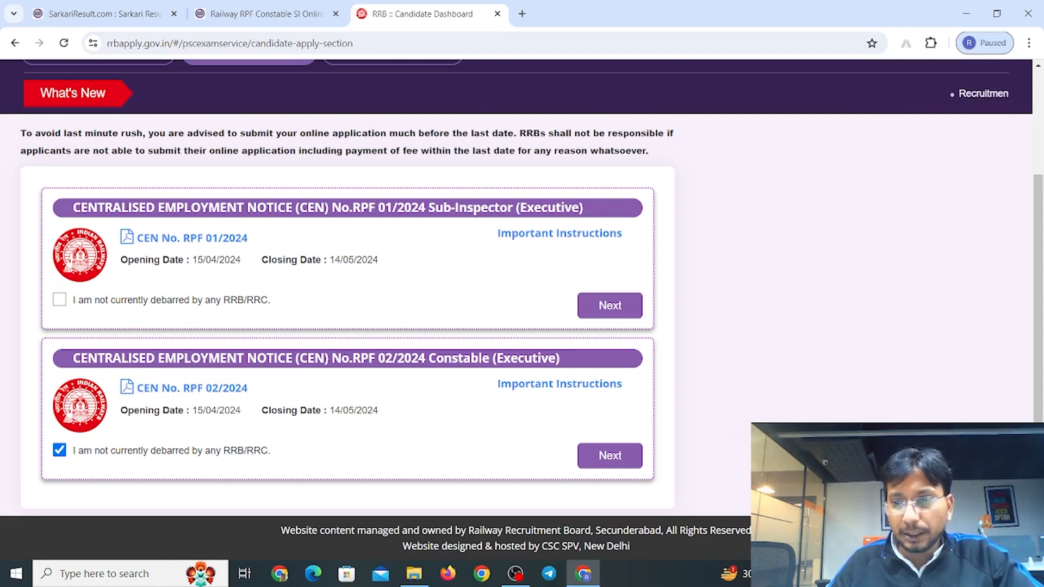
click(613, 455)
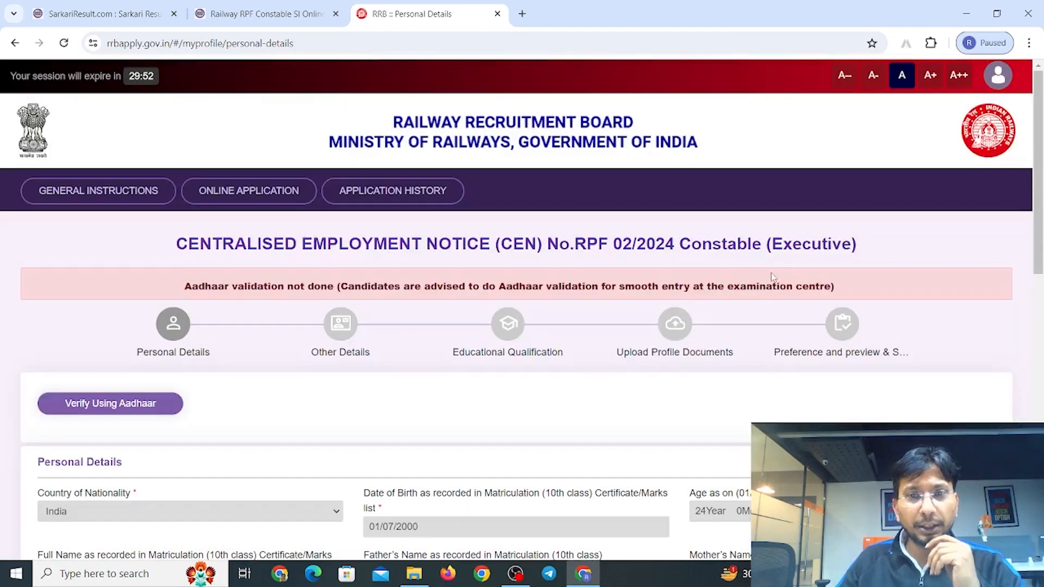
Step: Set marital status Unmarried, religion Hindu, mother tongue Hindi and examination language Hindi
click(771, 275)
scroll(563, 396, down, 5)
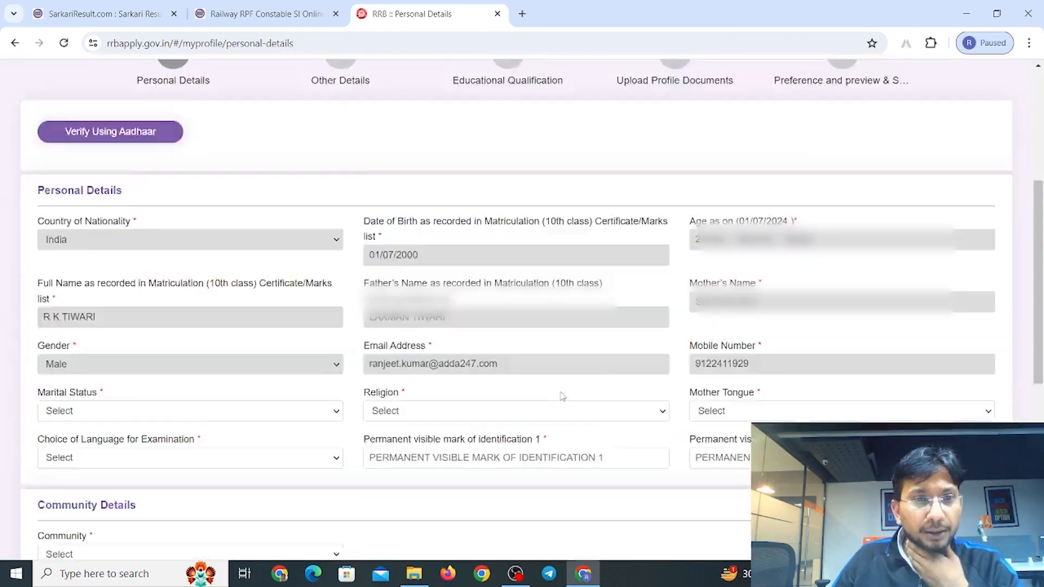
scroll(563, 395, down, 1)
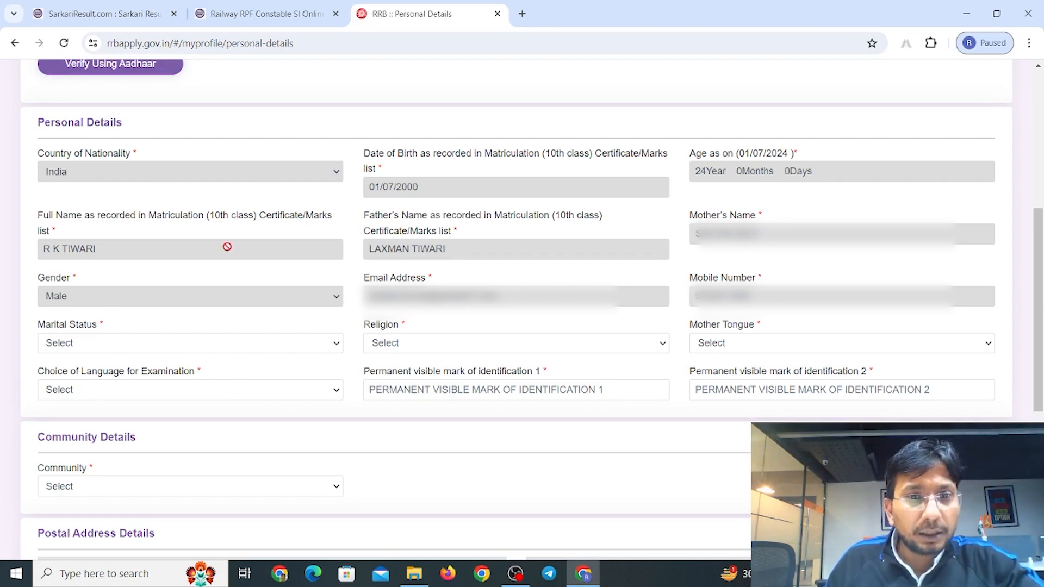
click(243, 349)
click(202, 369)
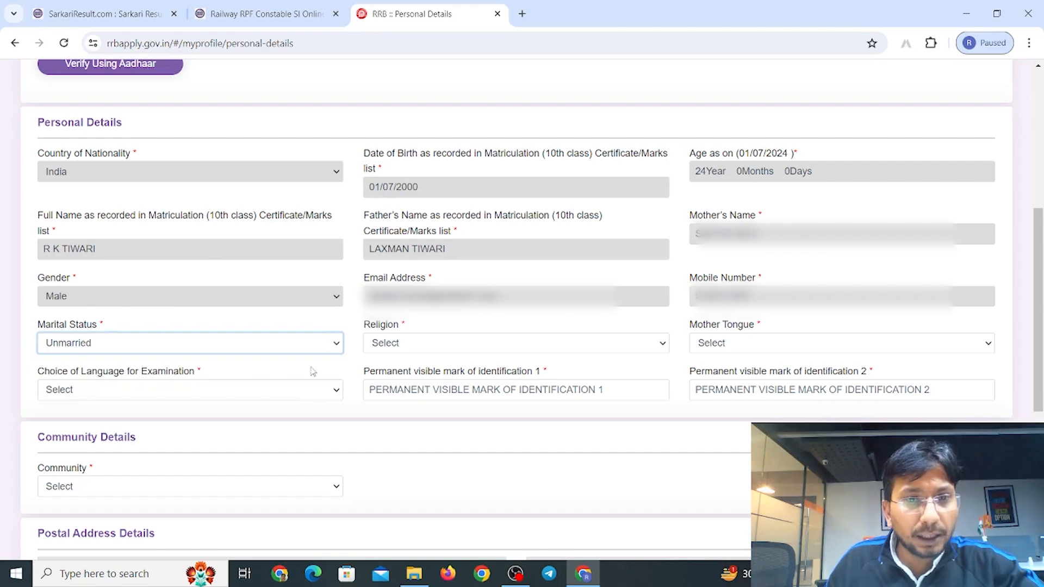
click(426, 342)
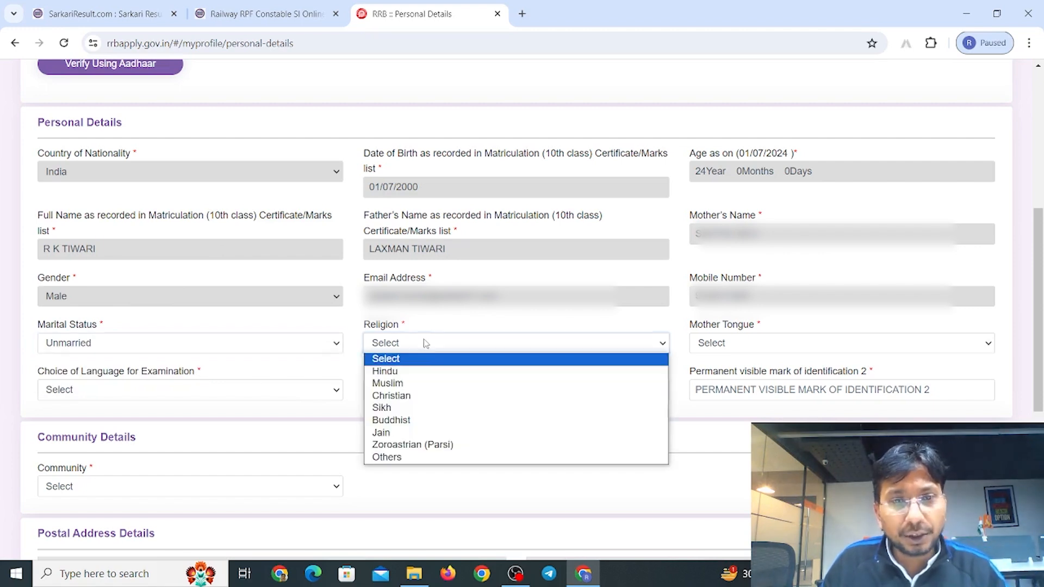
click(412, 372)
click(739, 346)
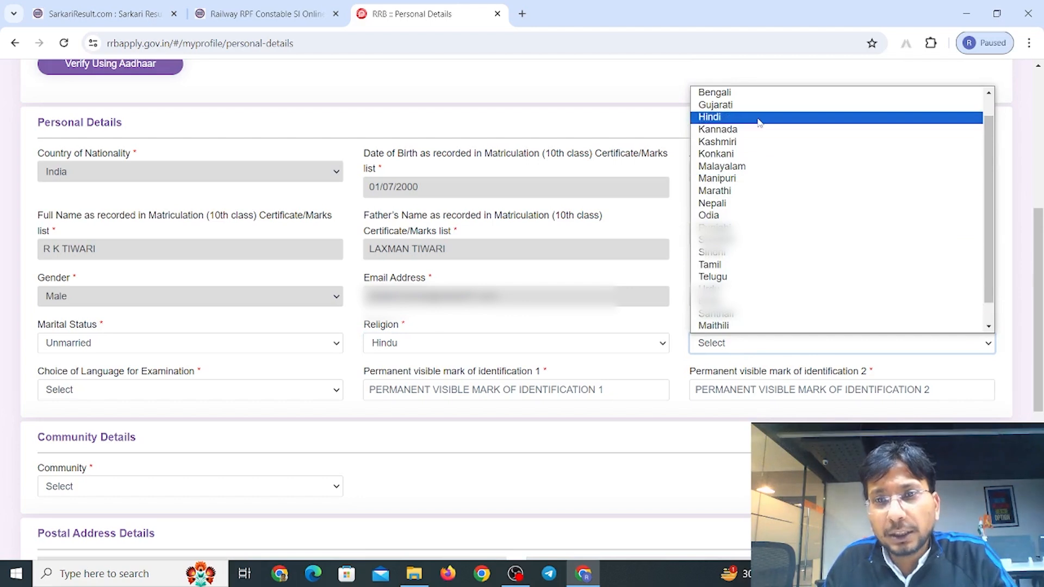
click(760, 122)
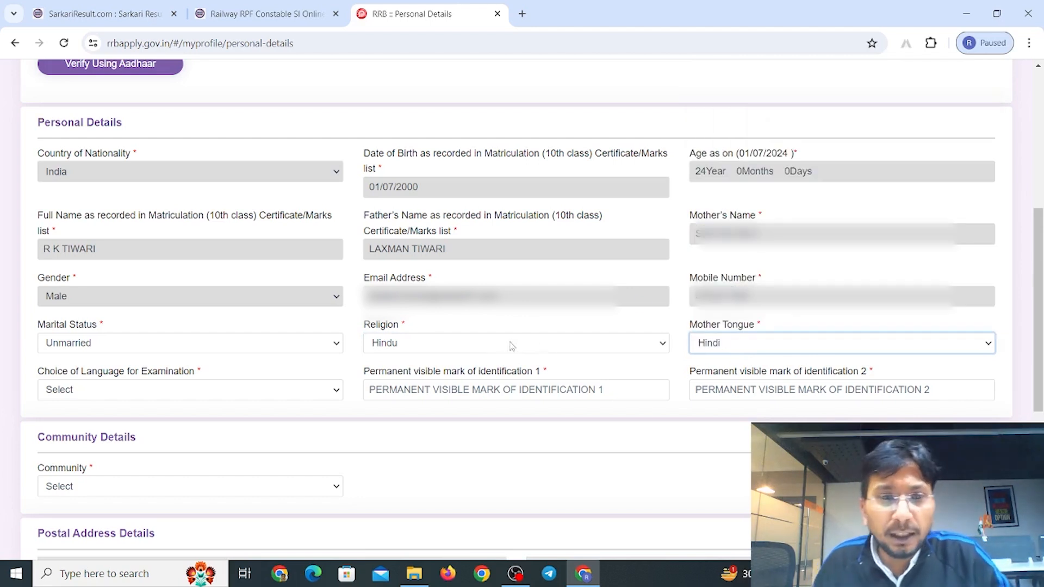
click(130, 391)
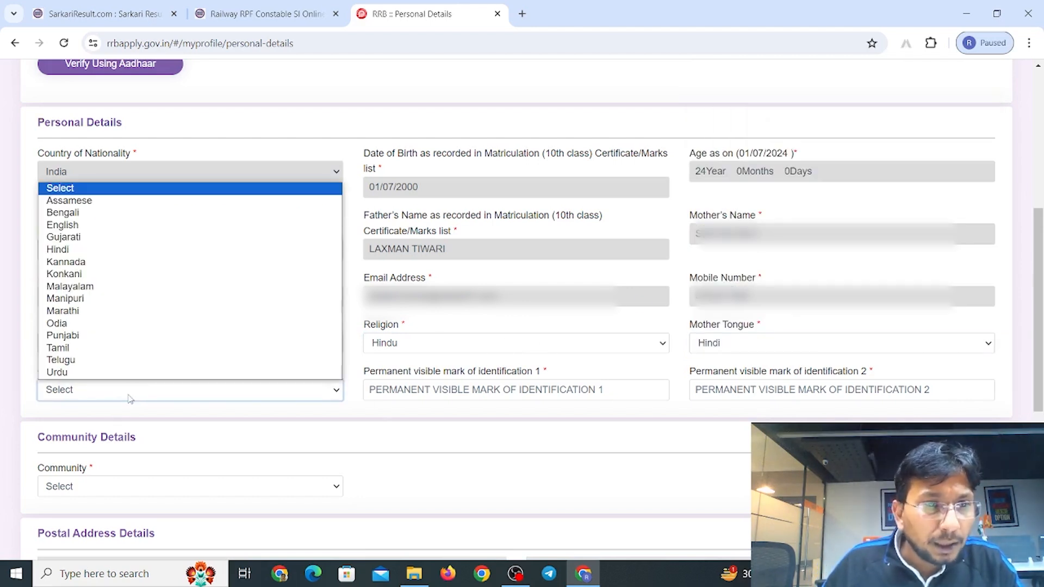
click(113, 249)
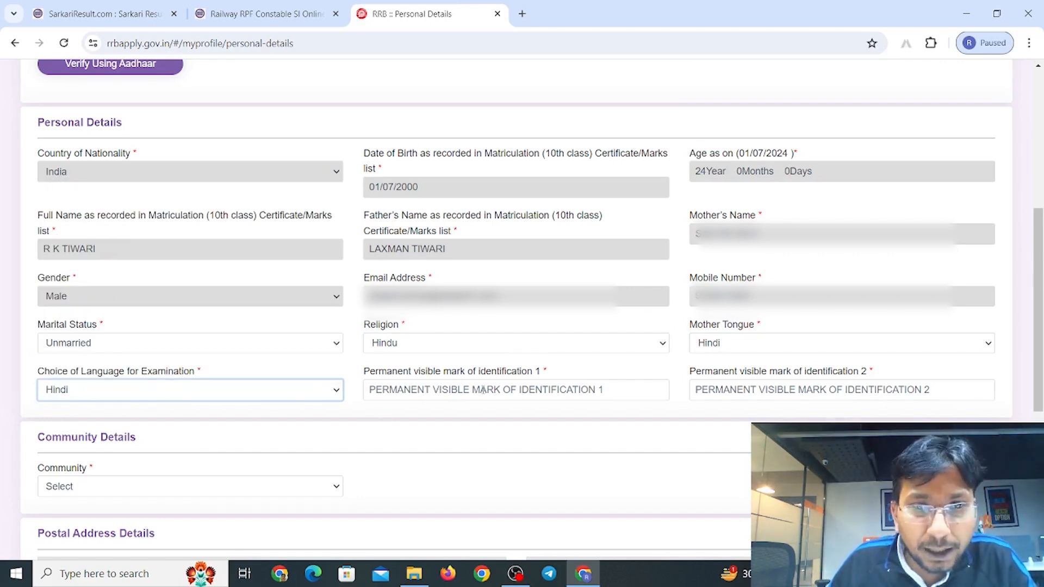
Step: Enter identification marks 'BLACK MOLE ON LEFT CHEEK' and 'BLACK MOLE ON RIGHT CHEEK'
click(594, 390)
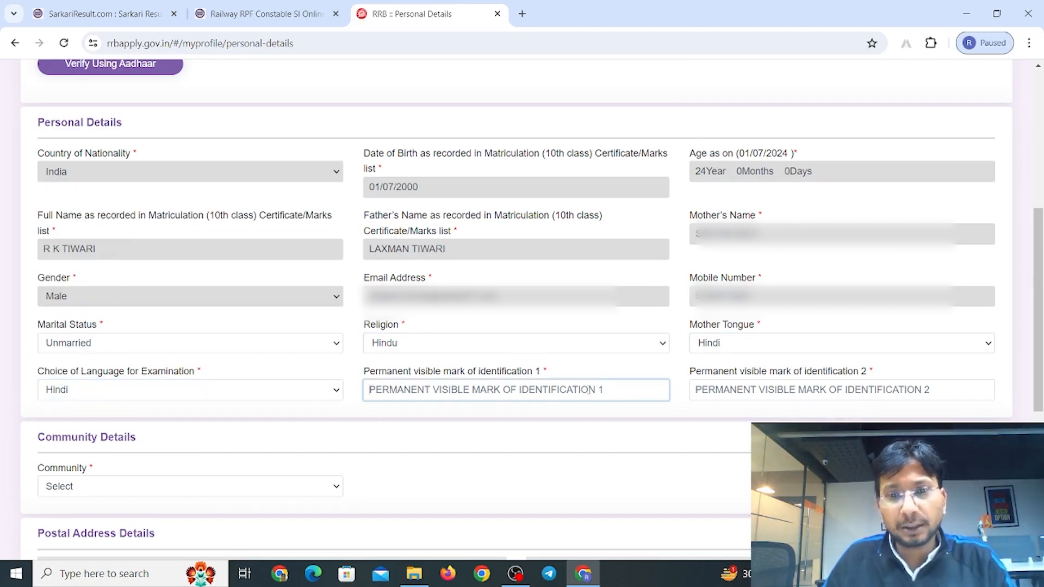
text(B)
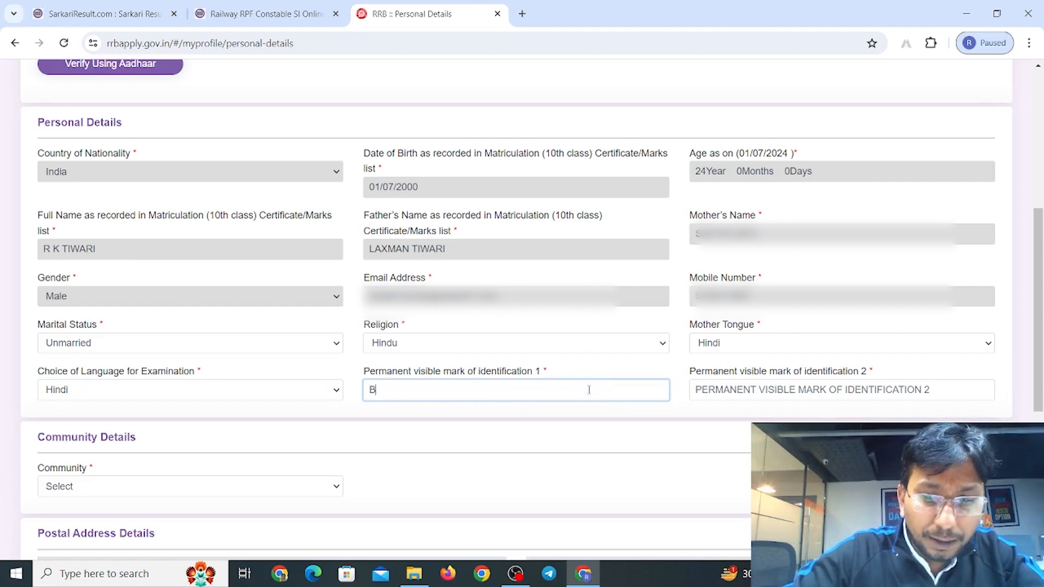
text(LAC)
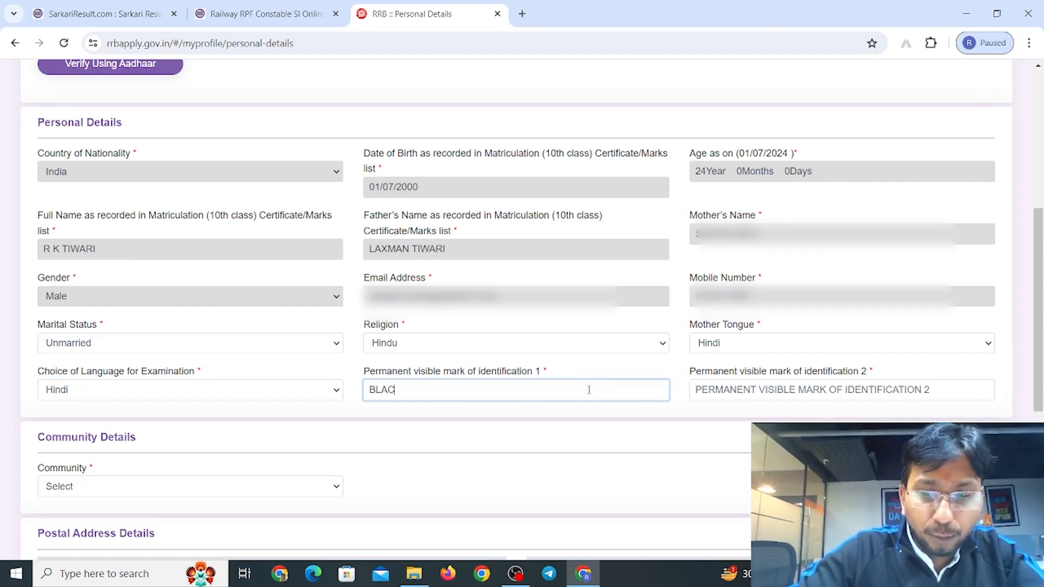
text(K MO)
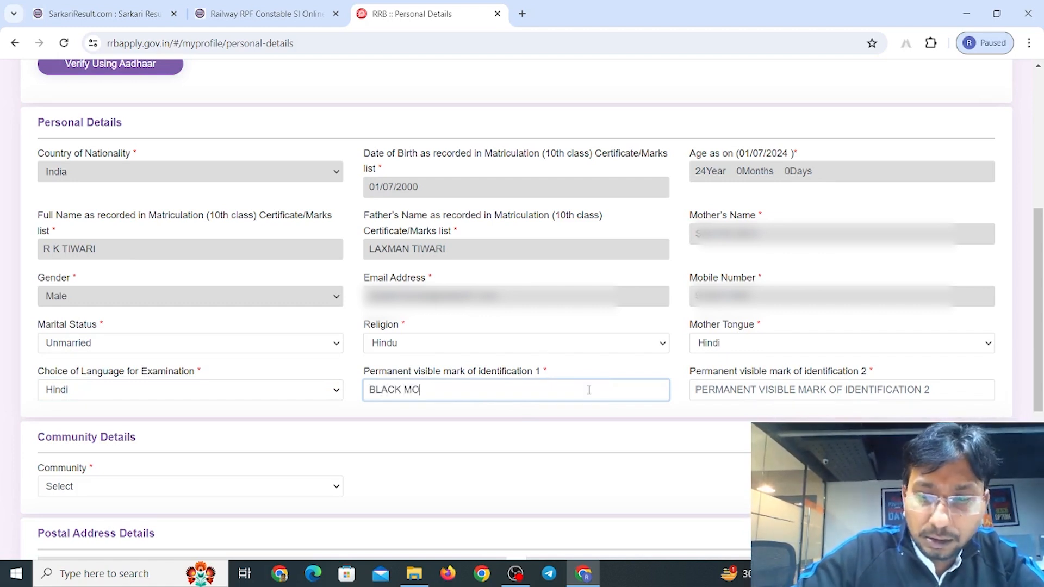
text(LE ON L)
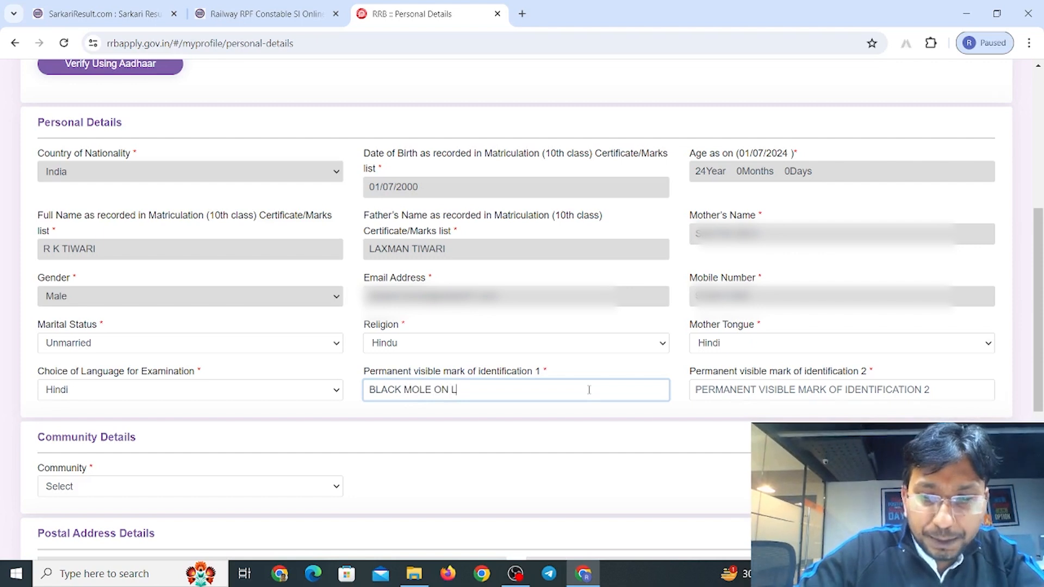
text(EFT CHEEK)
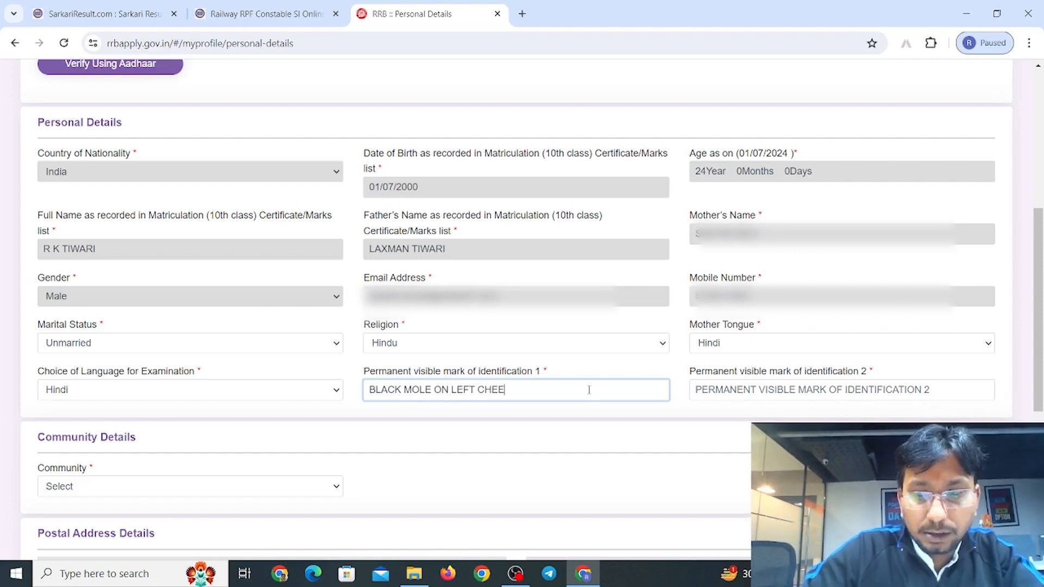
click(744, 389)
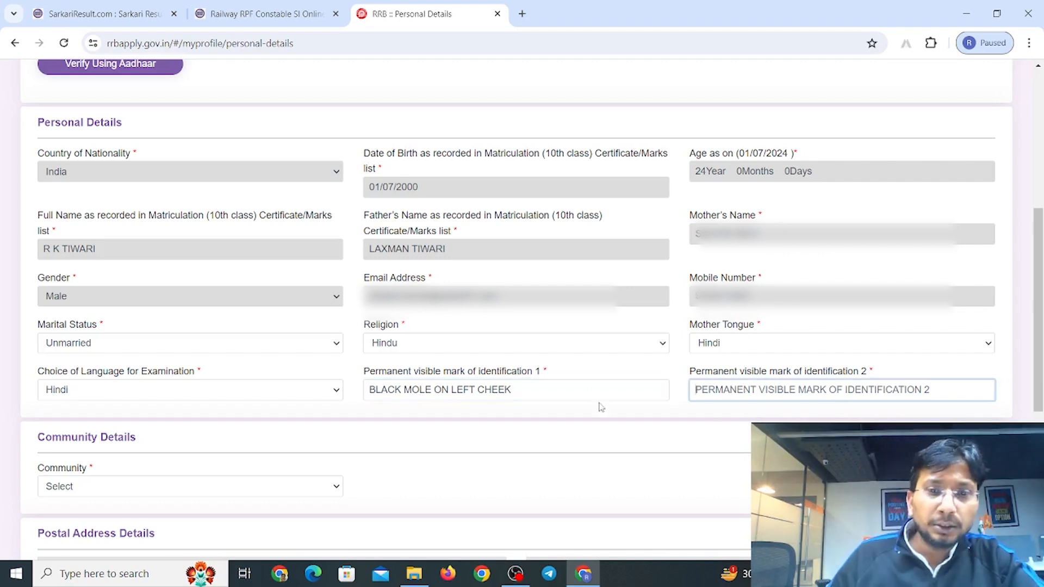
drag(510, 391, 363, 394)
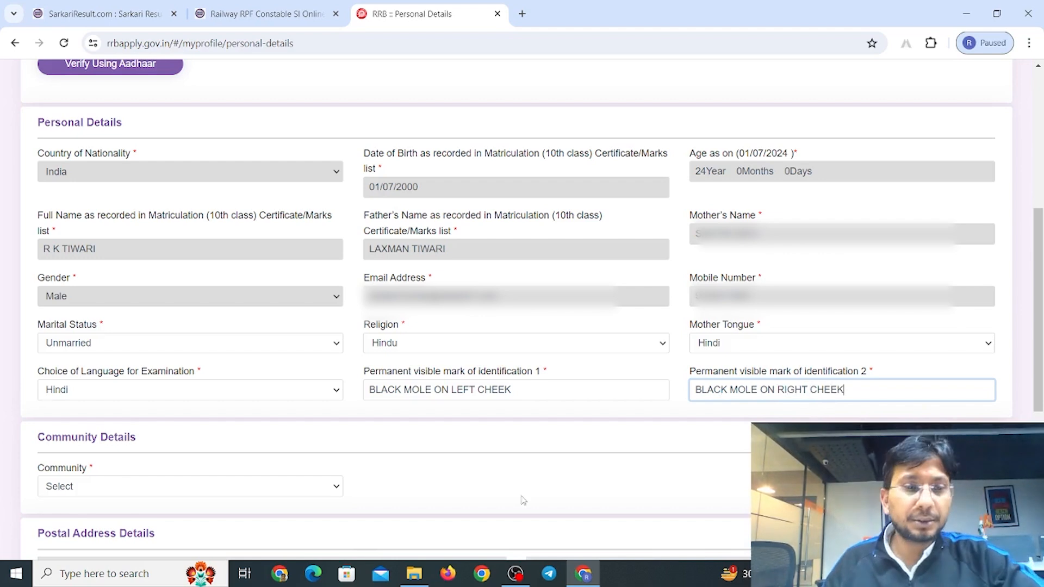
scroll(522, 498, down, 6)
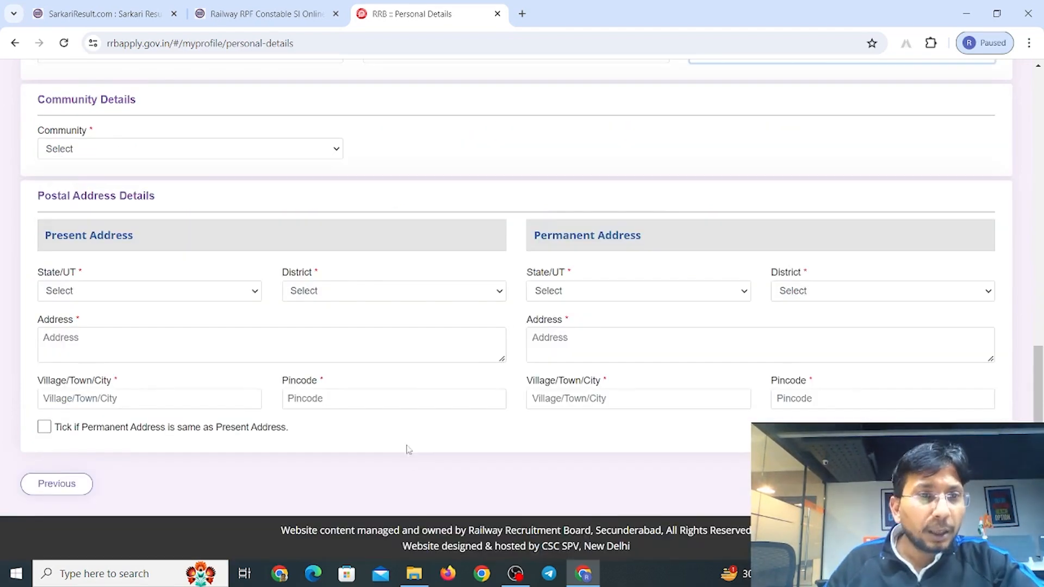
Step: Set community to UR (Unreserved), present state JHARKHAND and district West Singhbhum
click(337, 149)
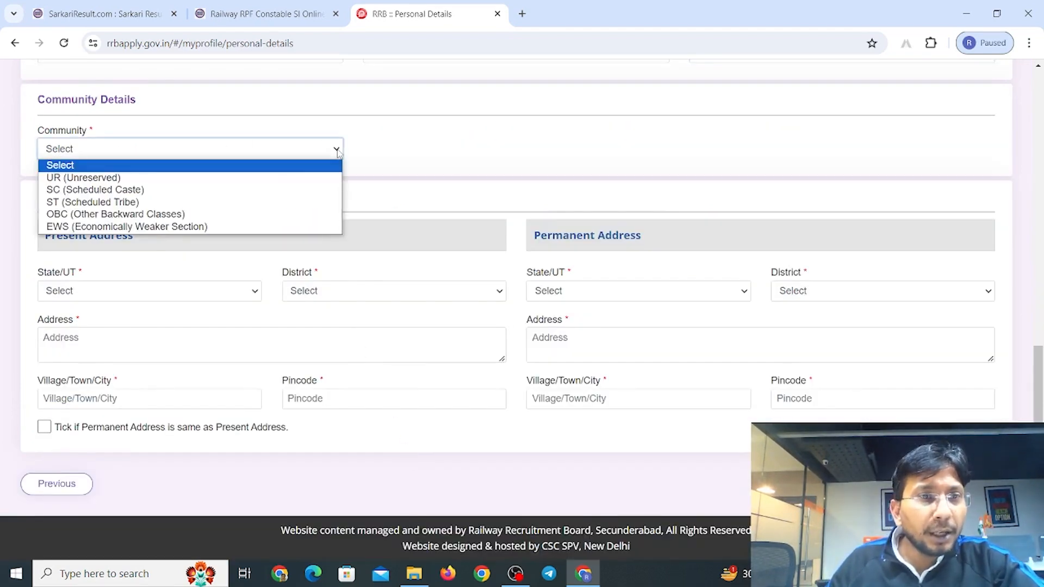
click(261, 178)
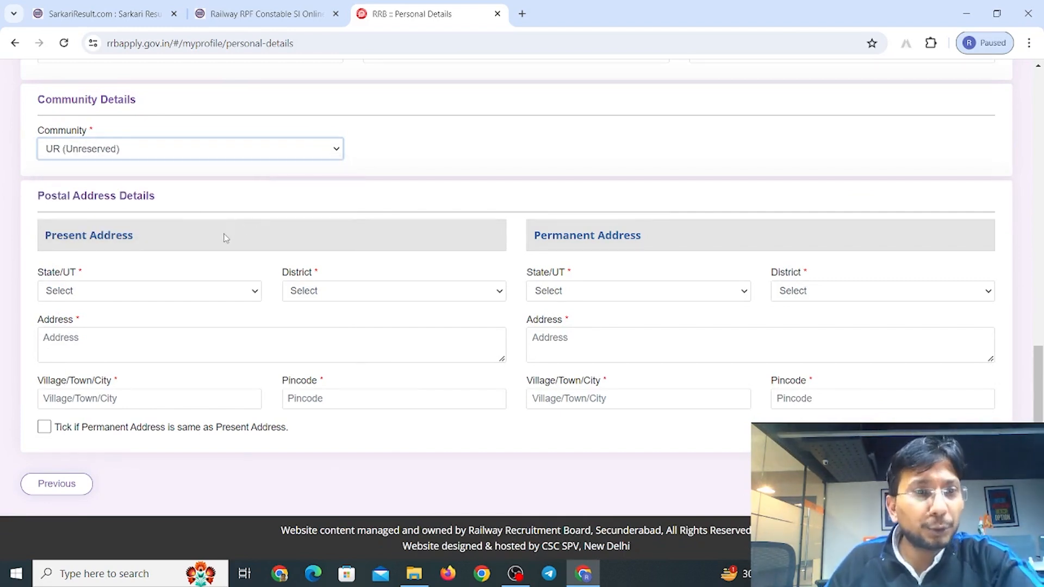
click(254, 292)
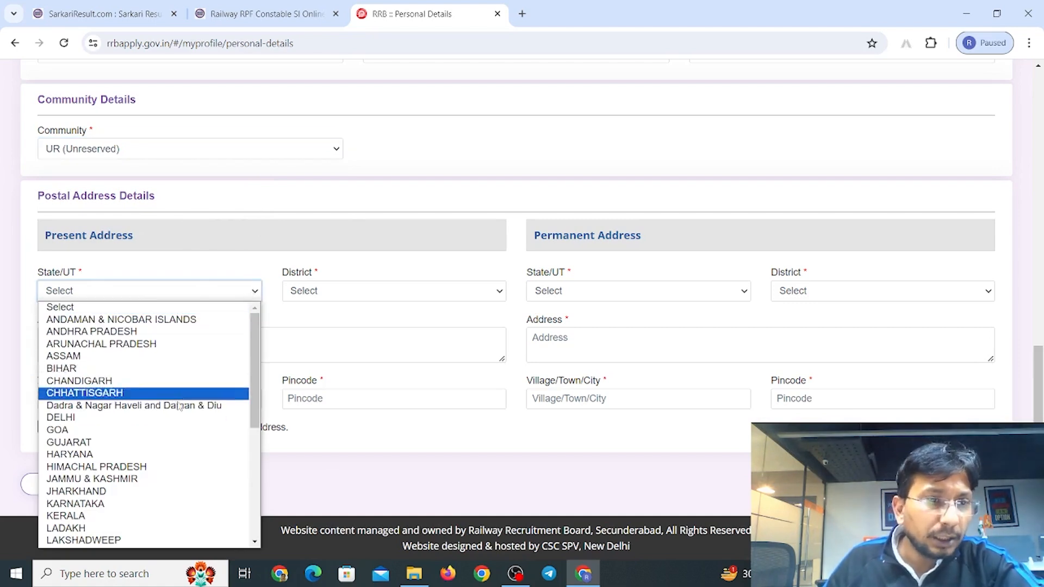
click(152, 491)
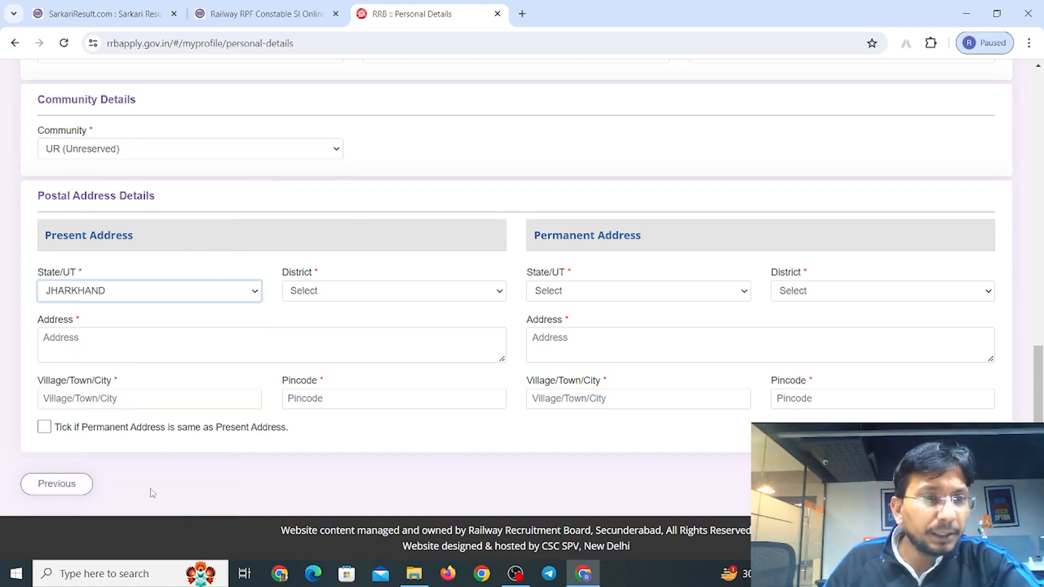
click(325, 291)
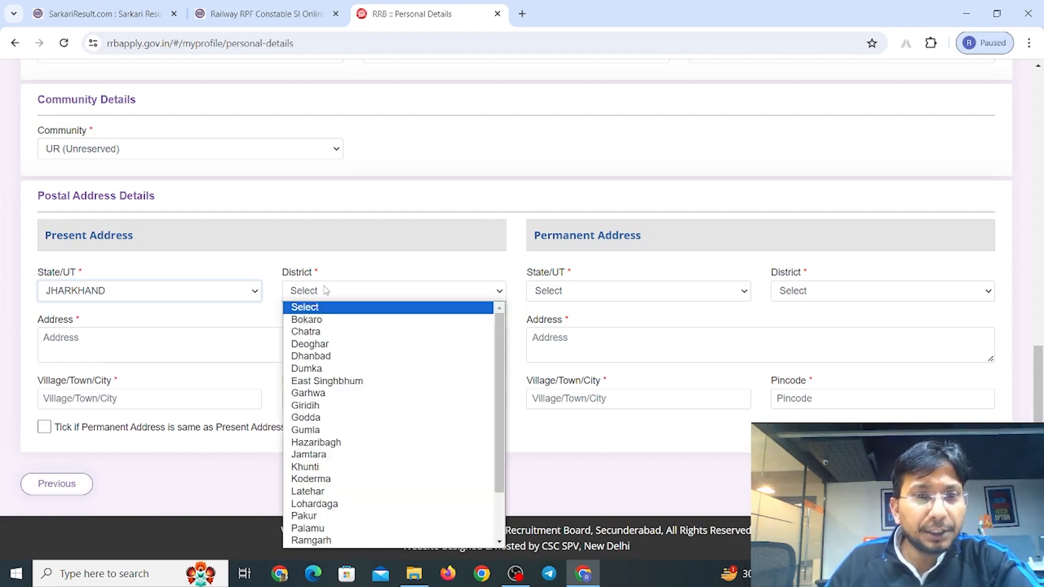
click(320, 382)
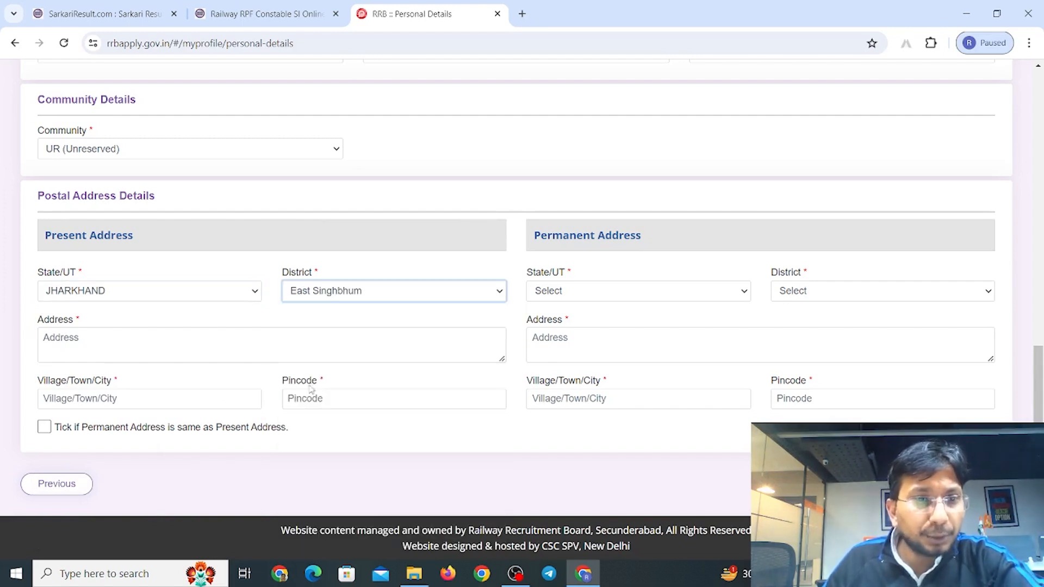
click(387, 292)
scroll(338, 400, down, 1)
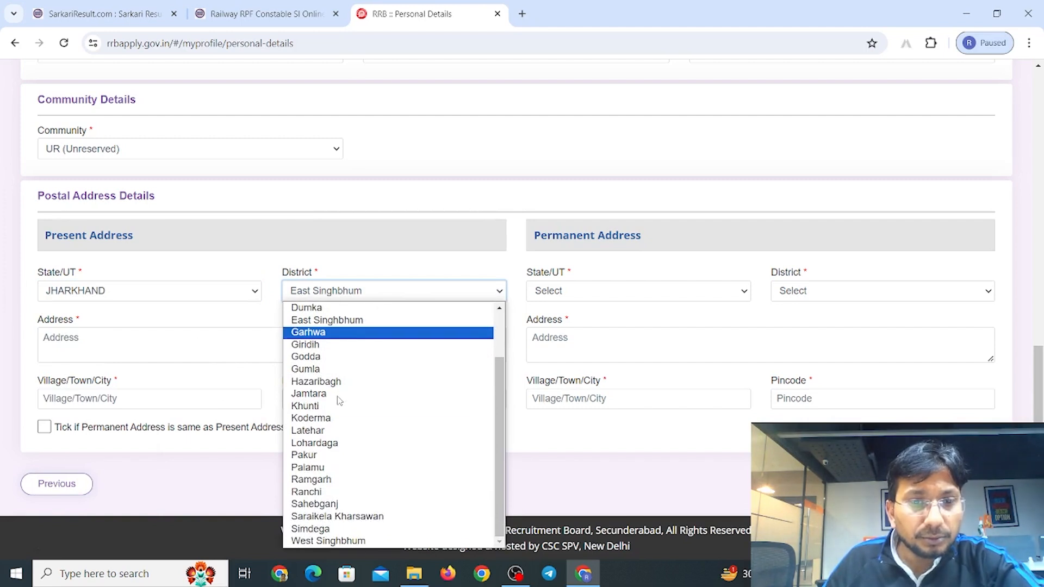
click(353, 538)
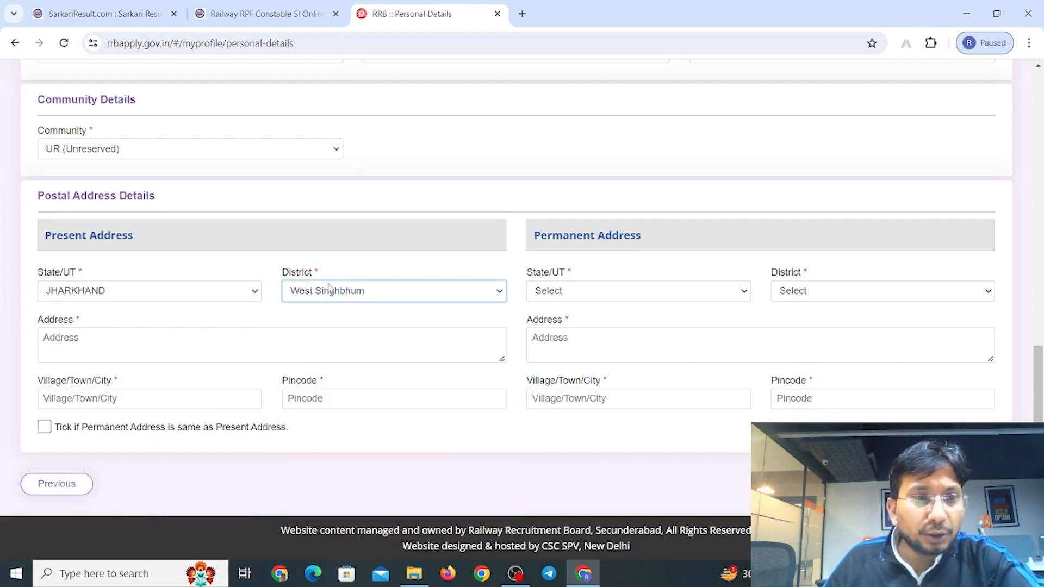
click(299, 343)
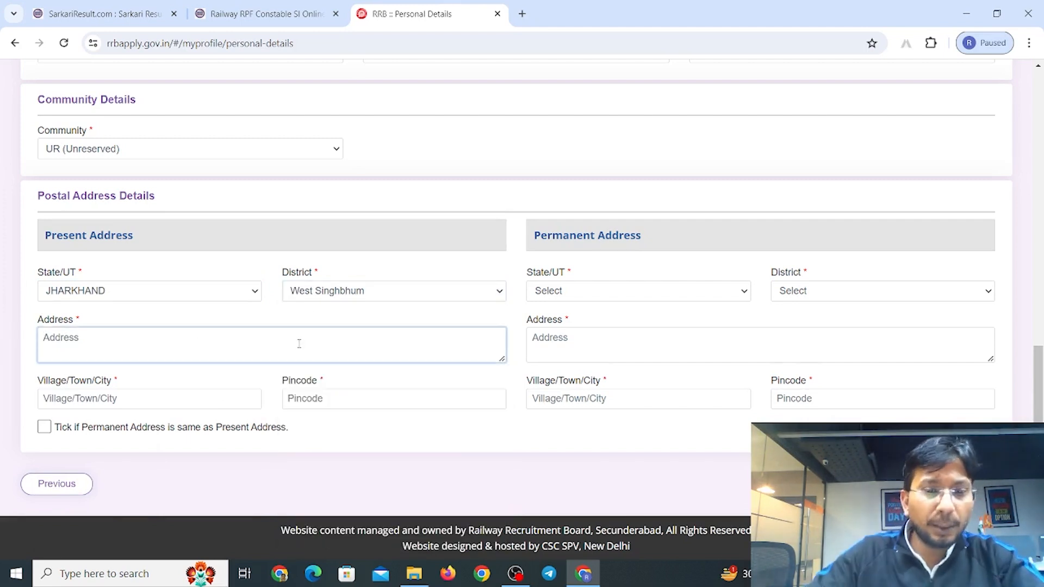
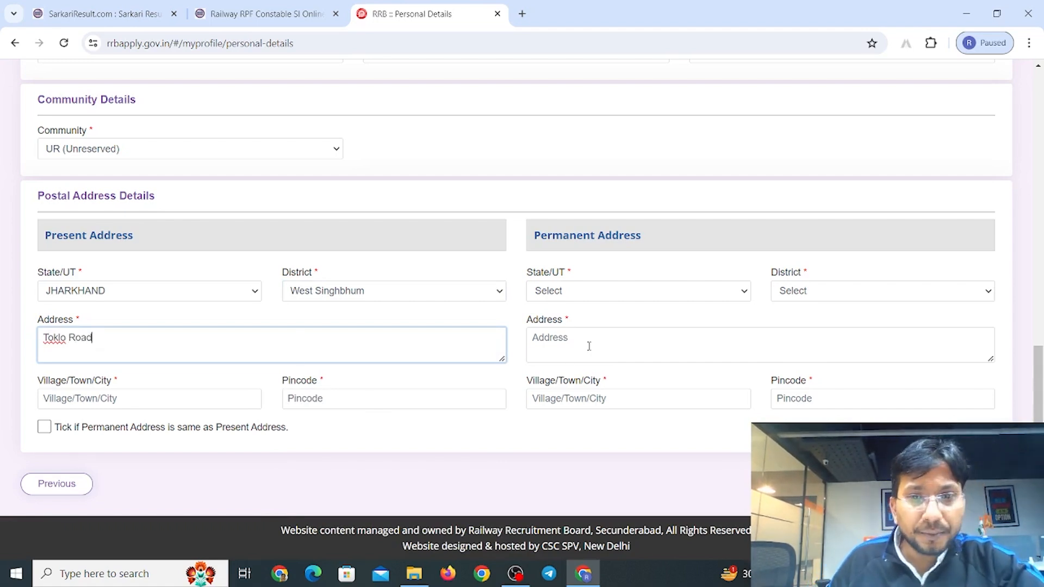
click(597, 304)
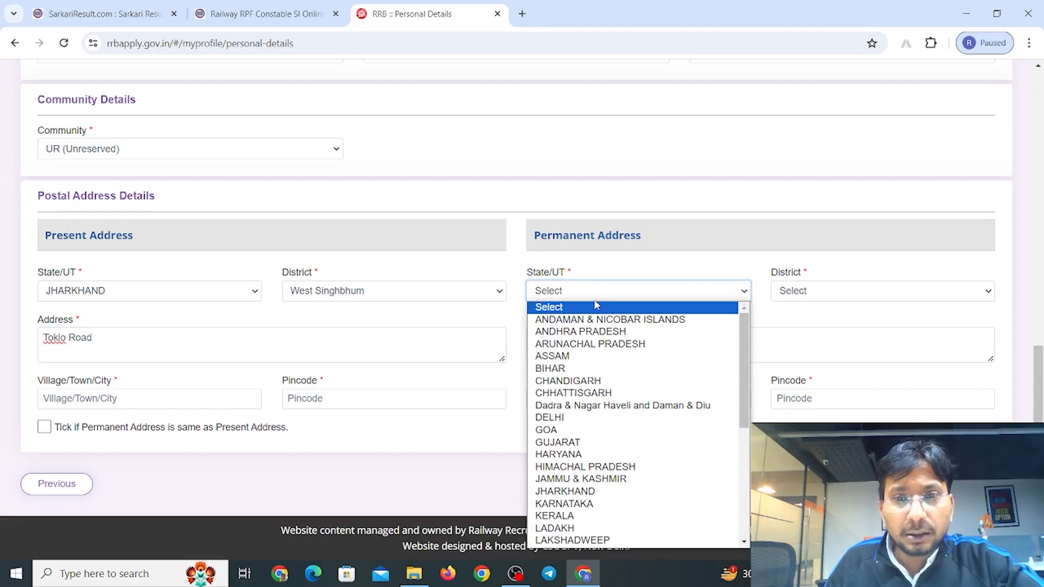
click(455, 332)
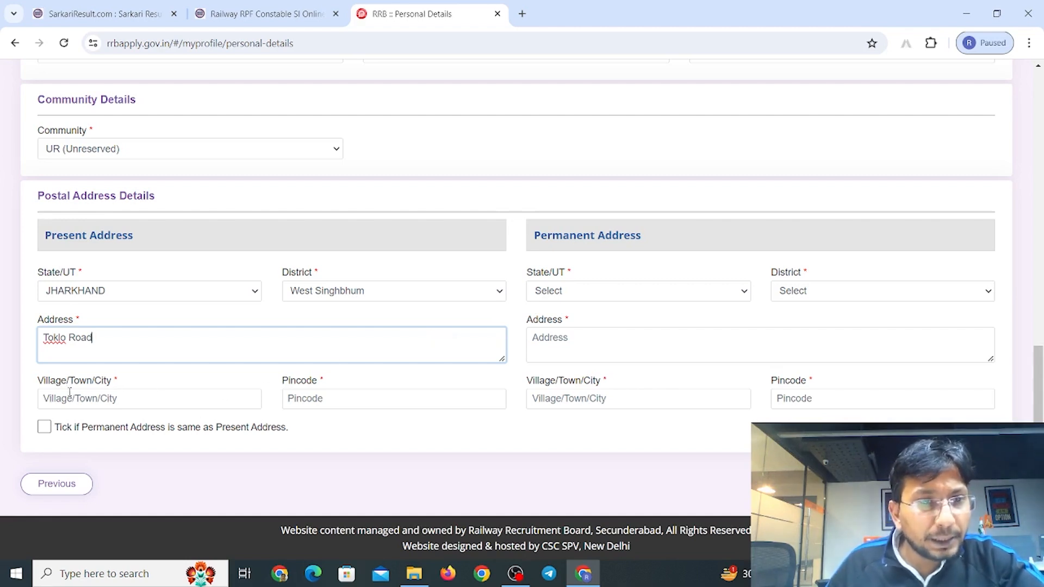
click(128, 398)
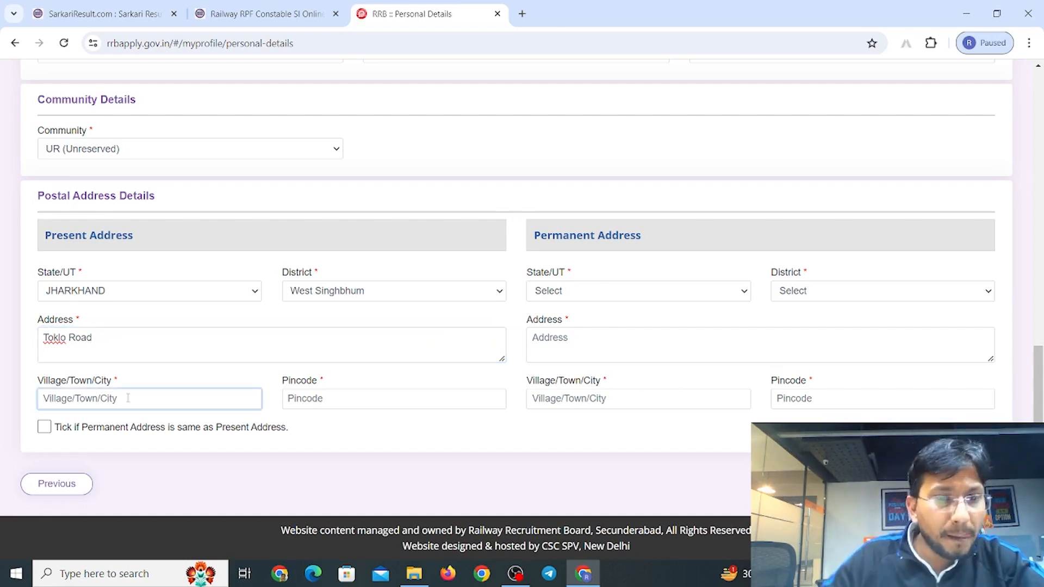
text(Ckp)
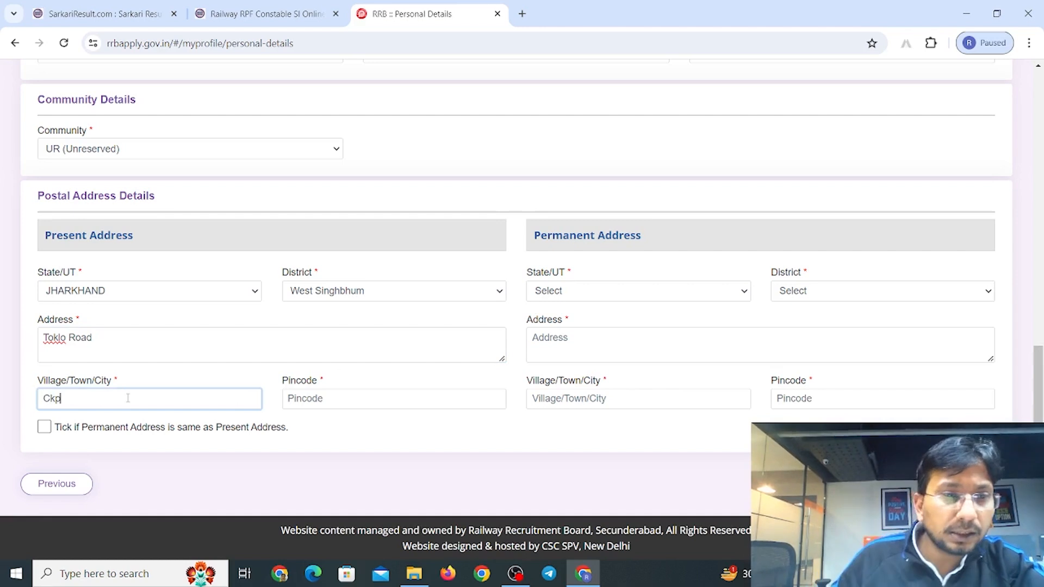
click(306, 403)
text(833102)
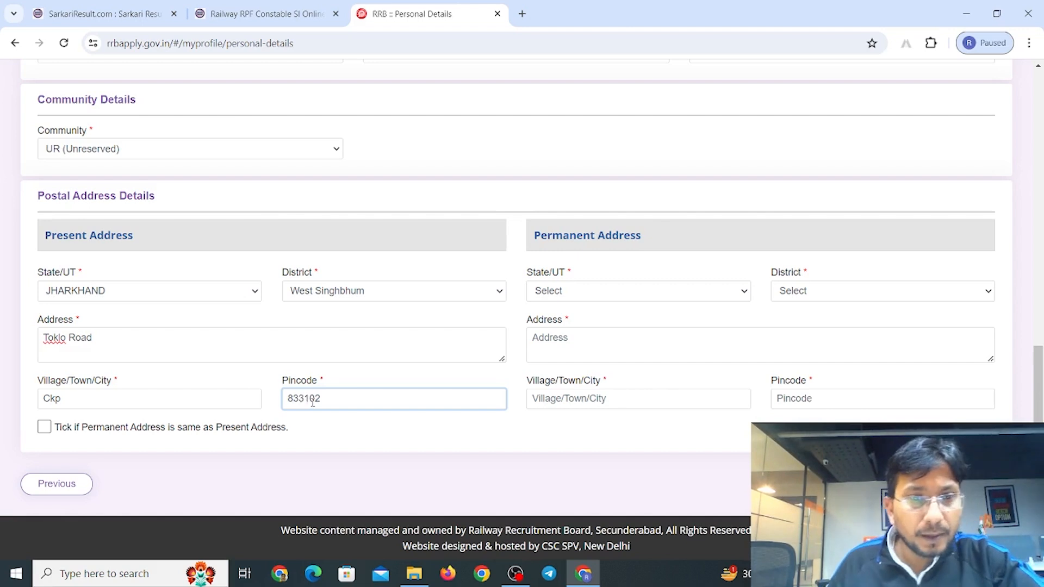
Step: Tick 'Permanent Address is same as Present Address' to copy the address
click(43, 428)
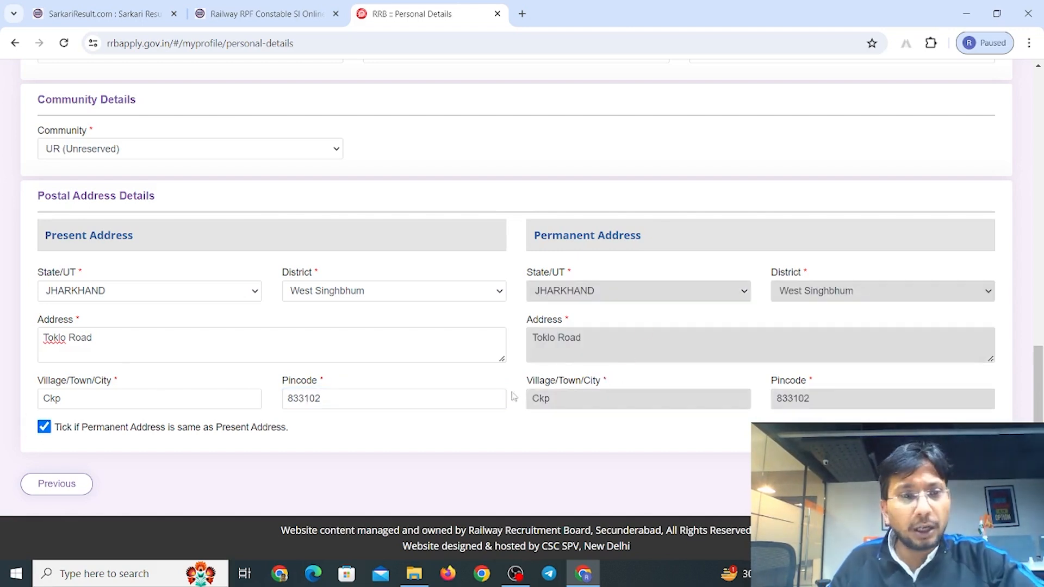
scroll(237, 316, up, 11)
scroll(237, 312, down, 11)
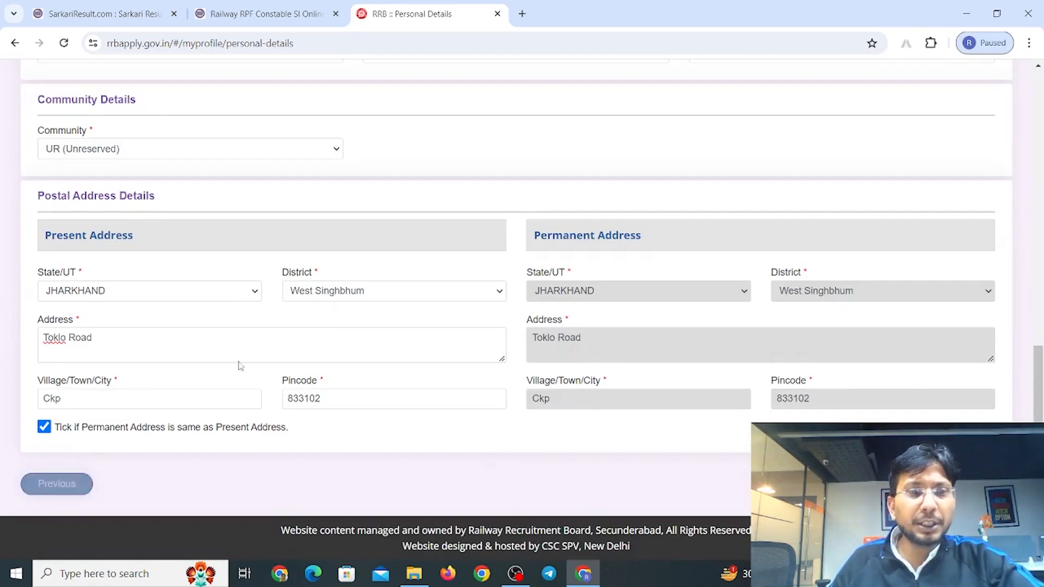
scroll(239, 365, up, 11)
Step: Answer No to Ex-Serviceman, benchmark disability and EBC certificate holder
scroll(349, 326, down, 11)
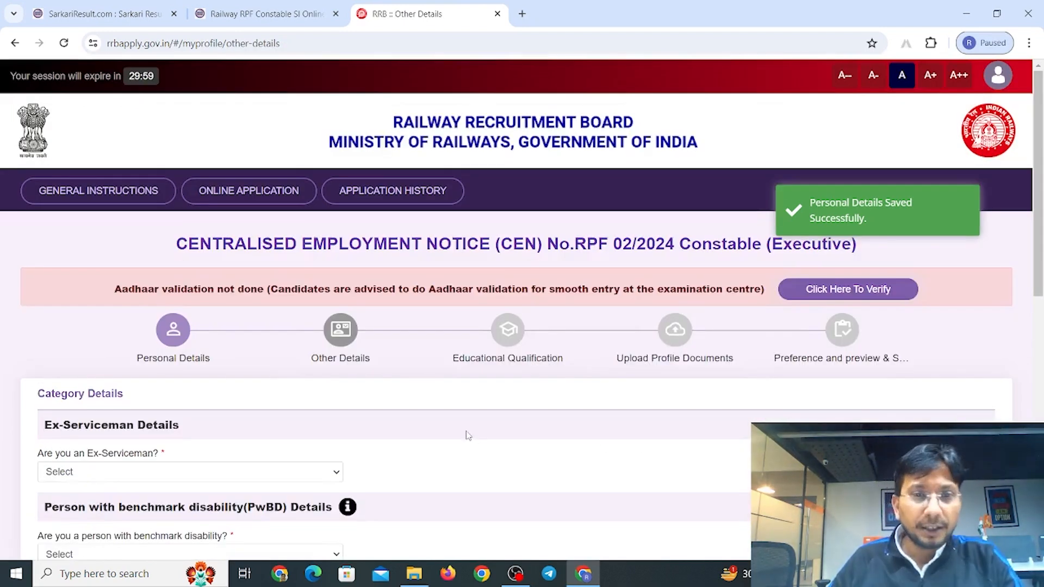
scroll(466, 435, down, 6)
scroll(466, 435, up, 6)
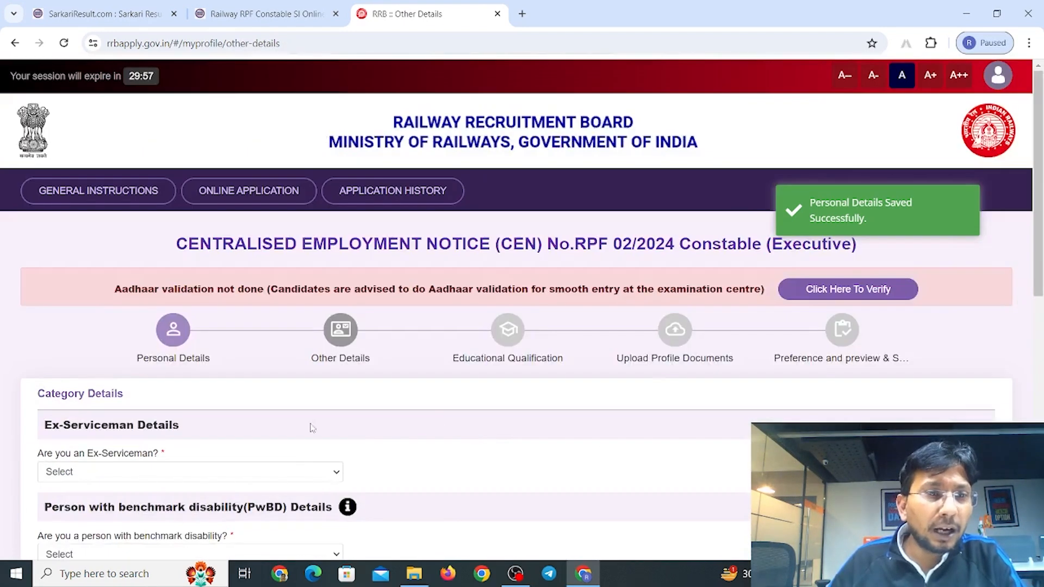
scroll(374, 401, down, 6)
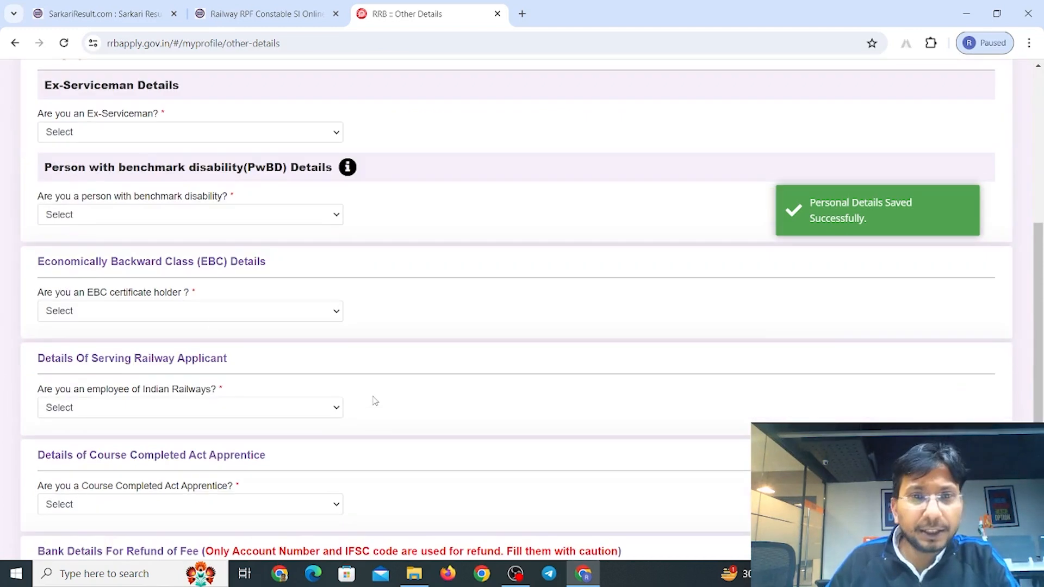
click(139, 136)
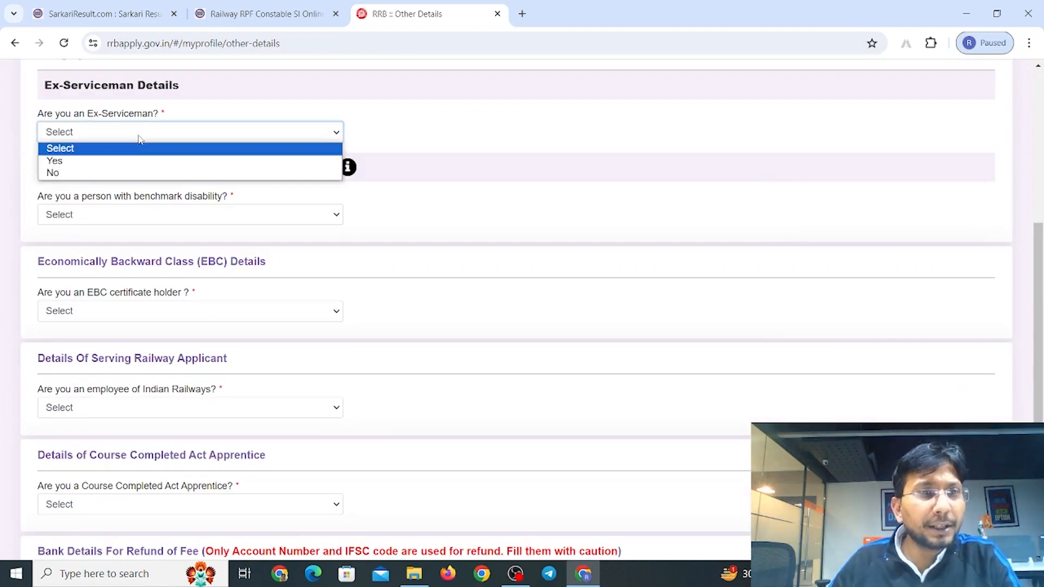
click(90, 173)
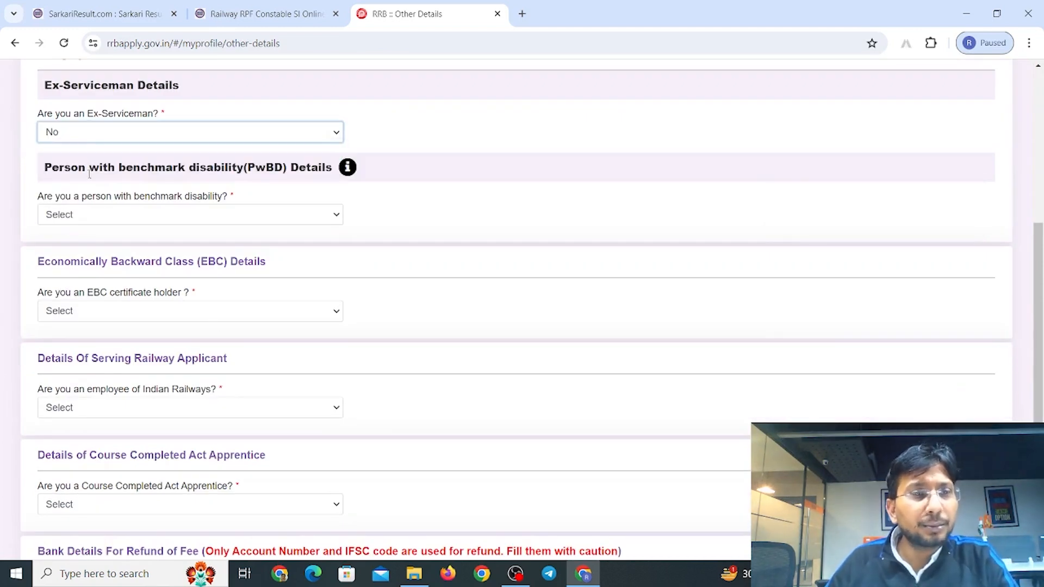
click(101, 217)
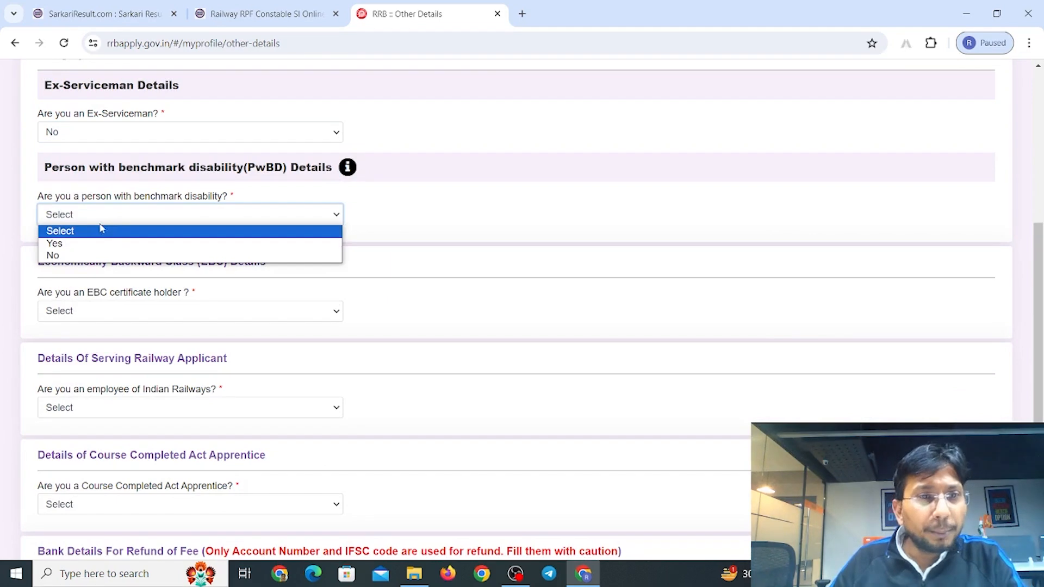
click(115, 255)
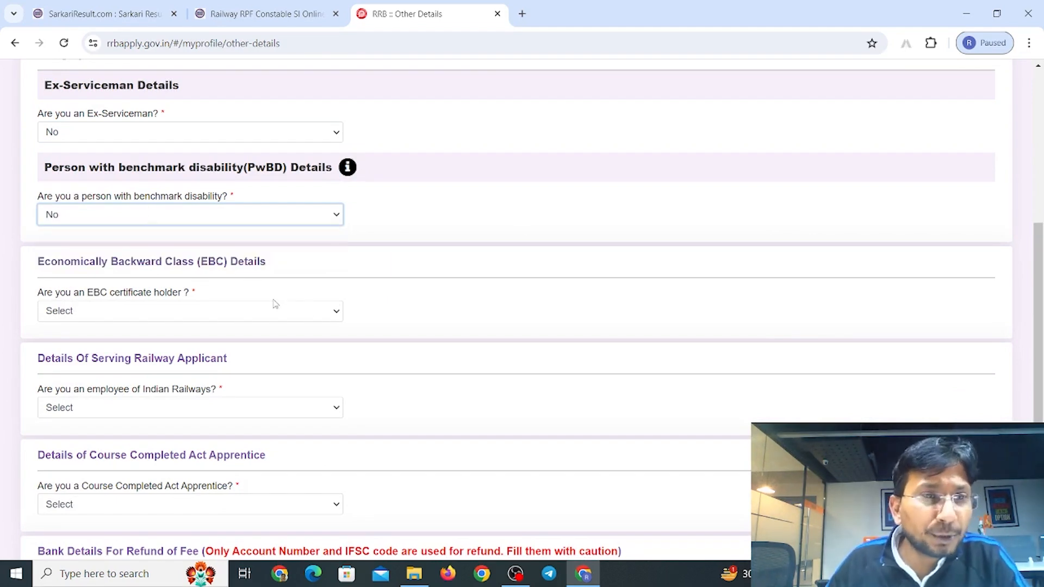
click(120, 313)
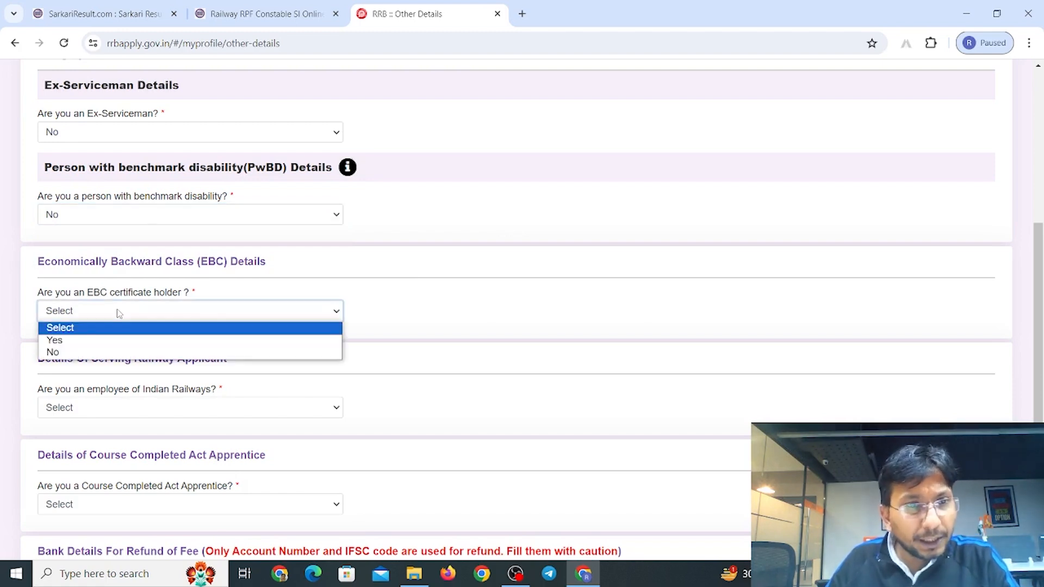
click(83, 352)
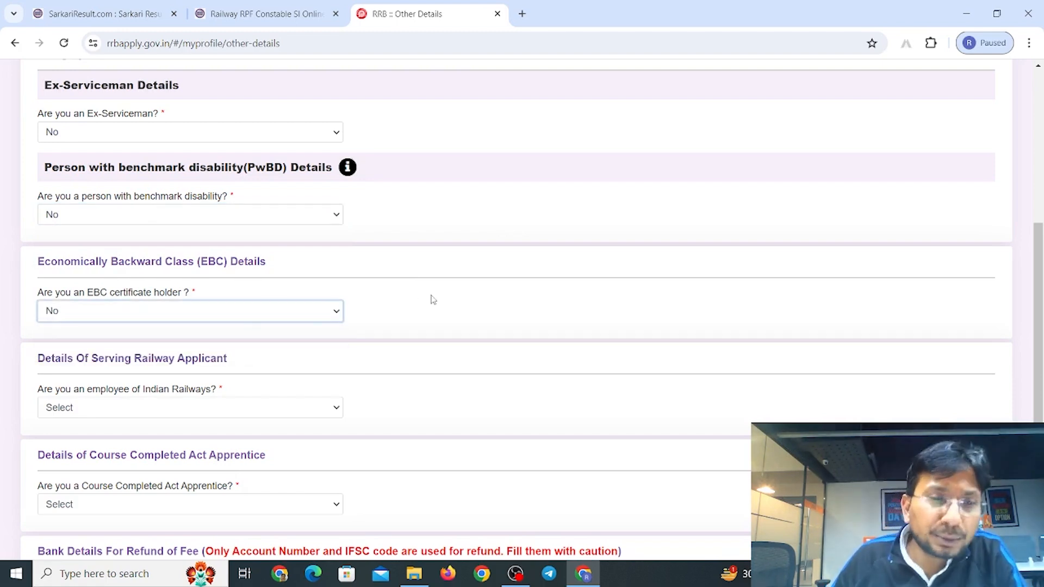
scroll(432, 298, down, 4)
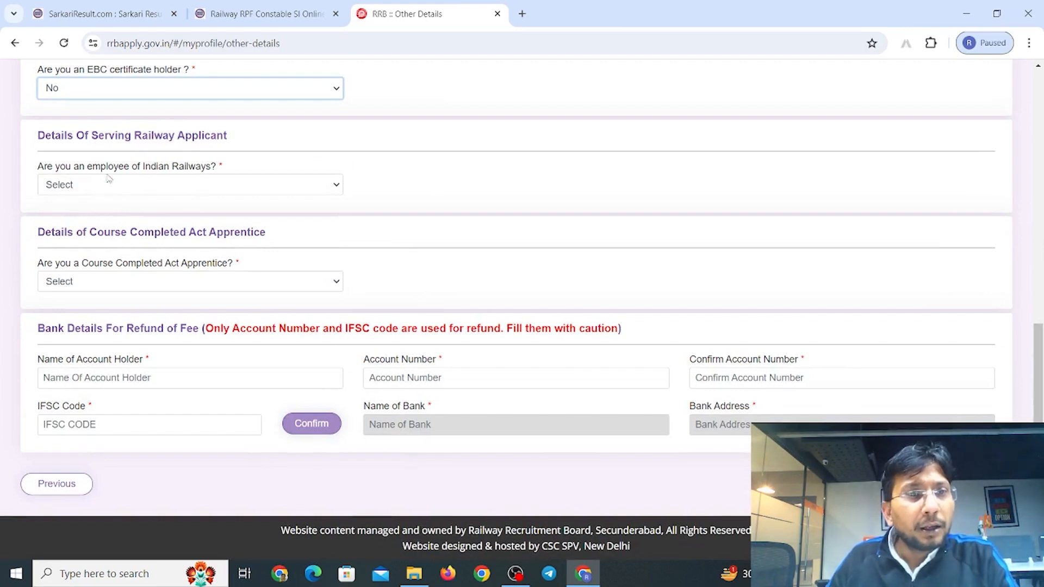
Step: Set Indian Railways employee to No, organization to Not Applicable, and Act Apprentice to No
click(169, 185)
click(118, 224)
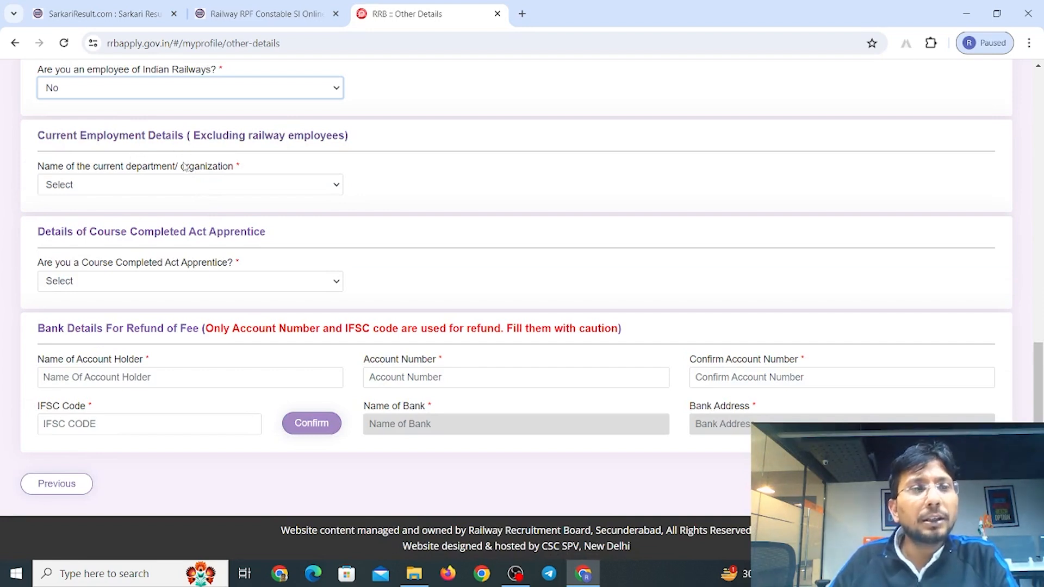
click(179, 186)
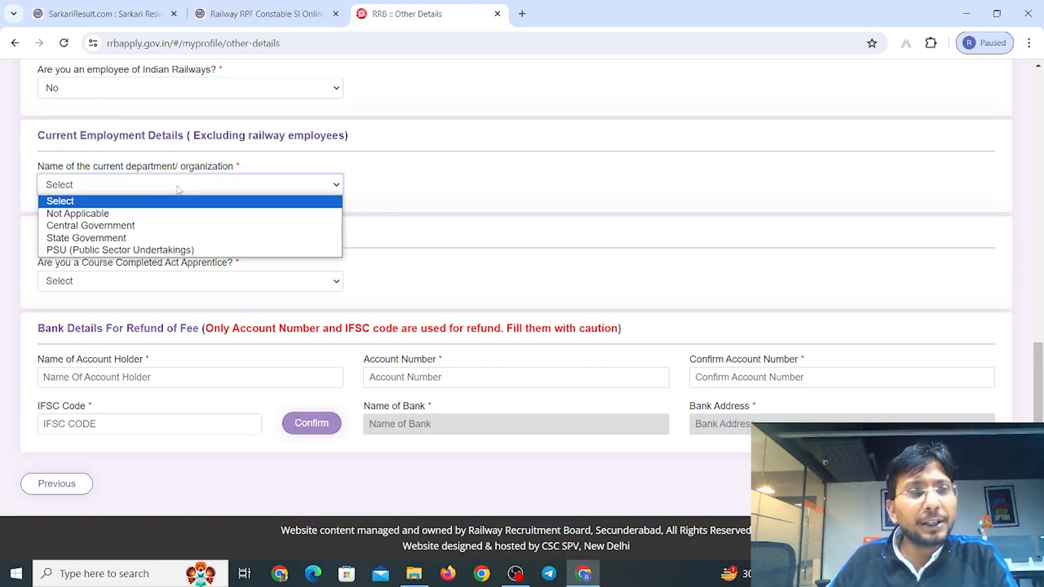
click(151, 214)
click(216, 187)
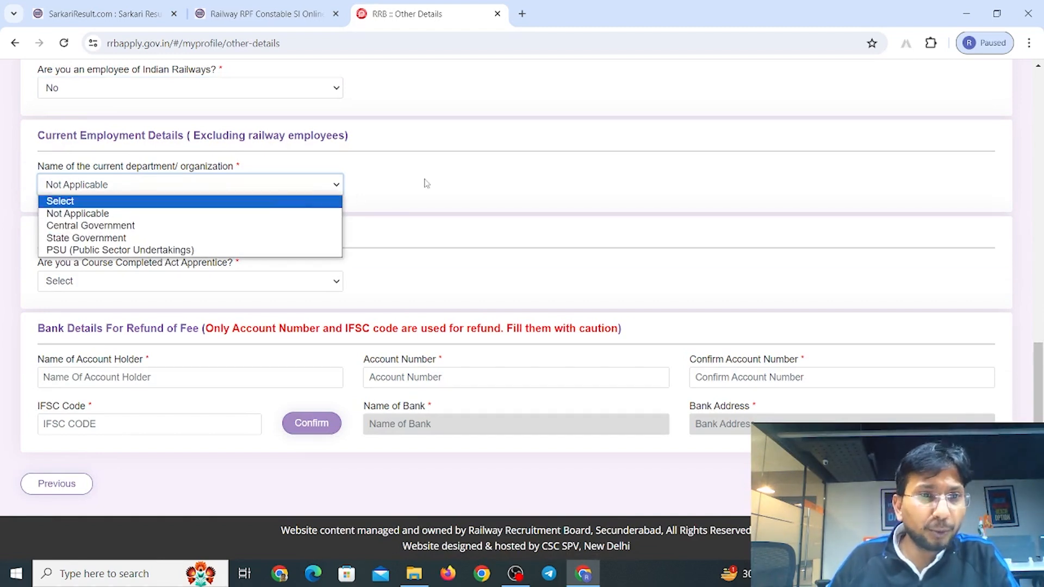
click(268, 215)
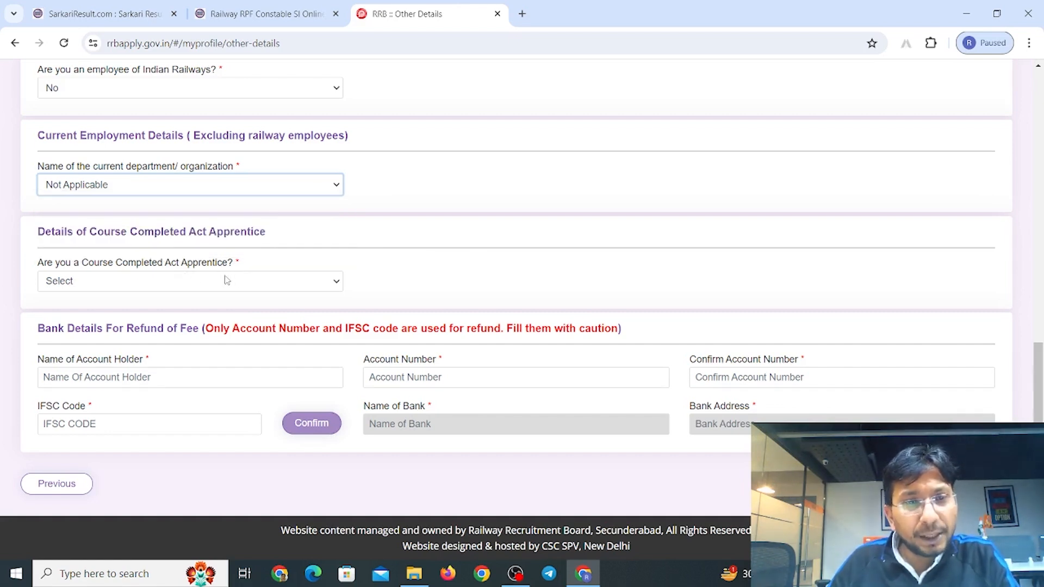
click(240, 286)
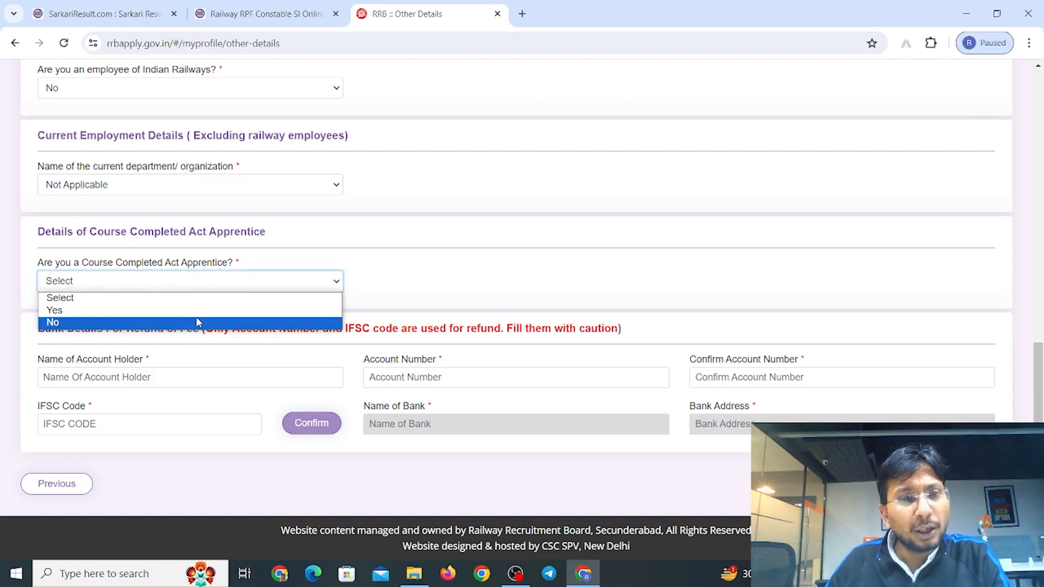
click(198, 321)
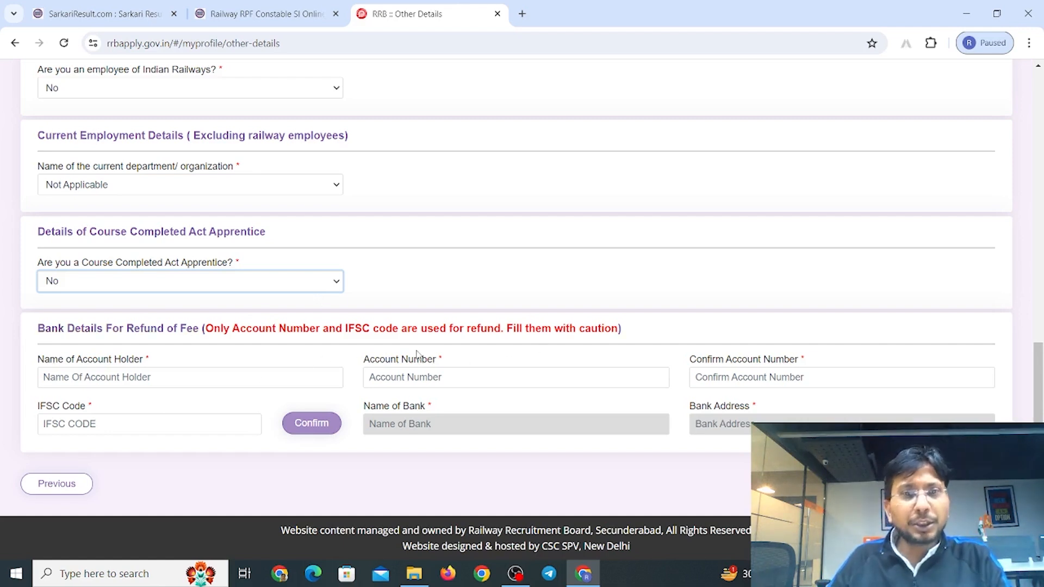
Step: Type the account holder's name into the fee refund bank details
scroll(417, 355, up, 10)
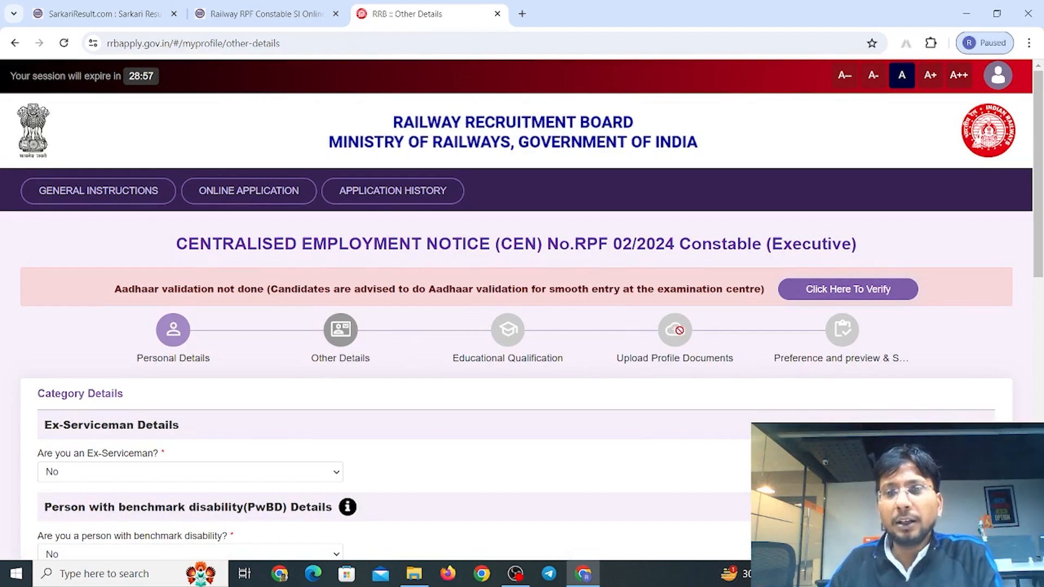
scroll(630, 355, down, 10)
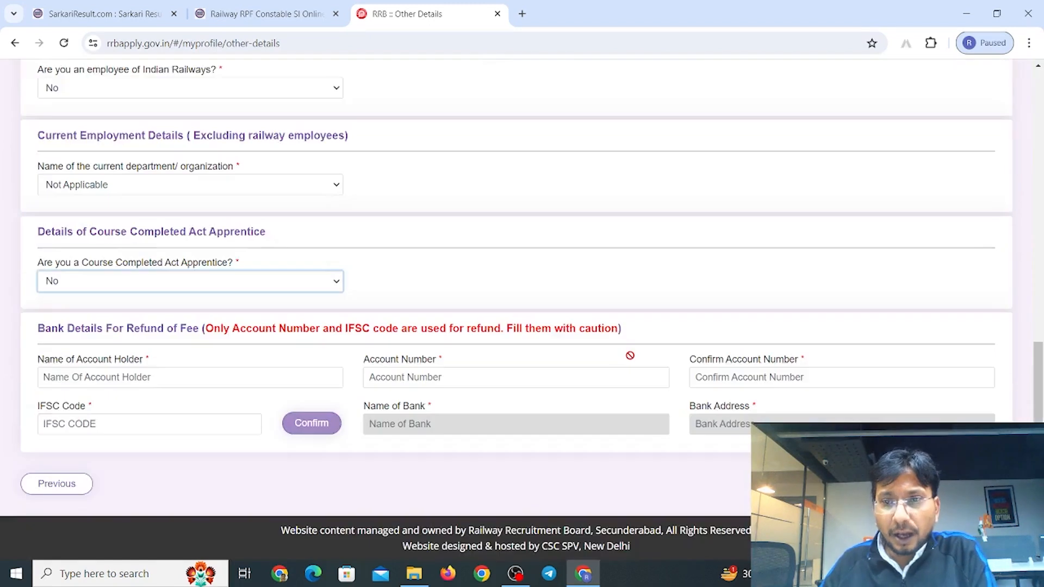
scroll(630, 355, up, 10)
scroll(630, 355, down, 10)
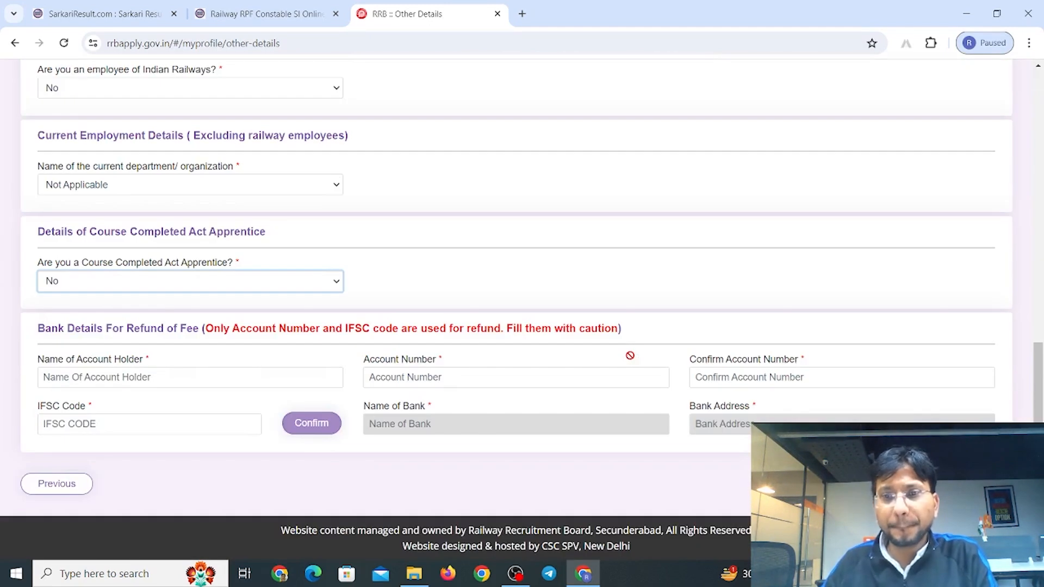
click(155, 374)
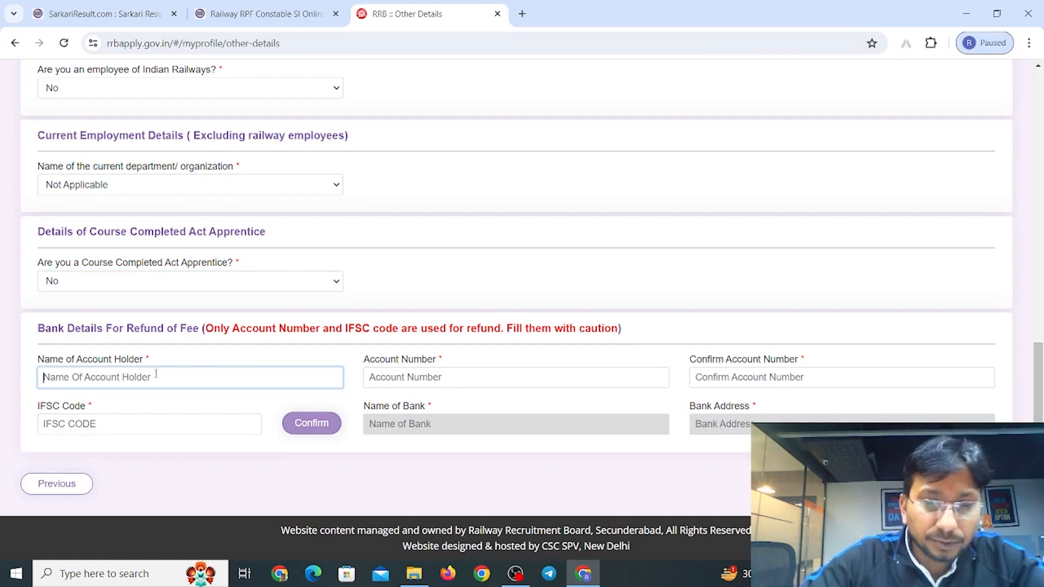
text(R•••)
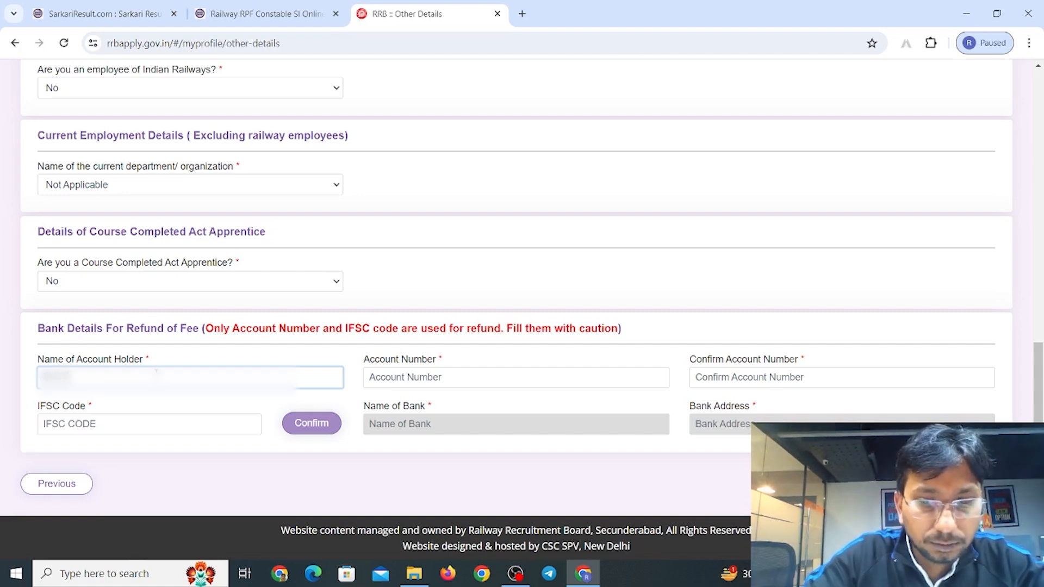
text(••)
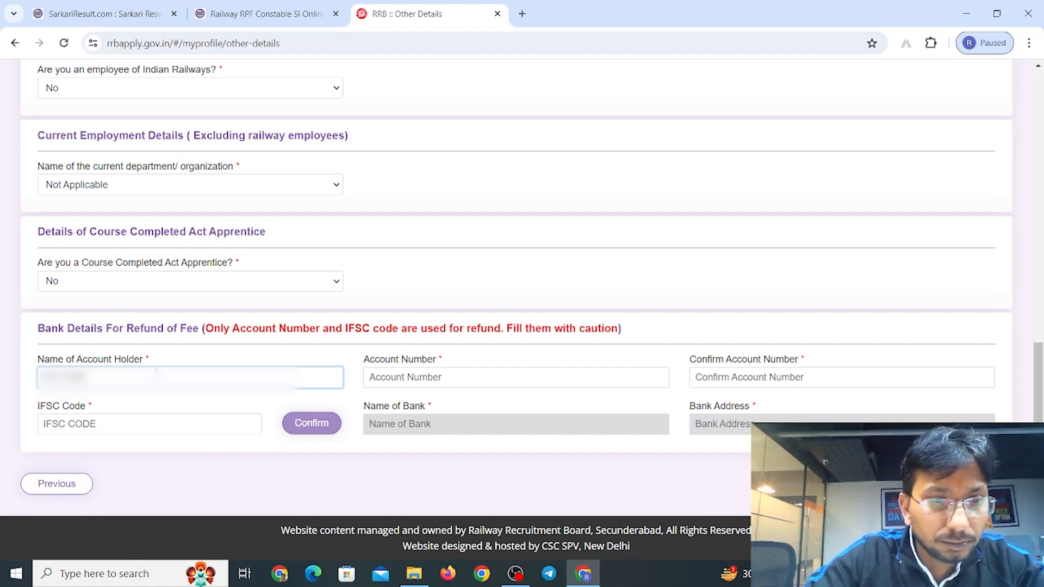
text(••)
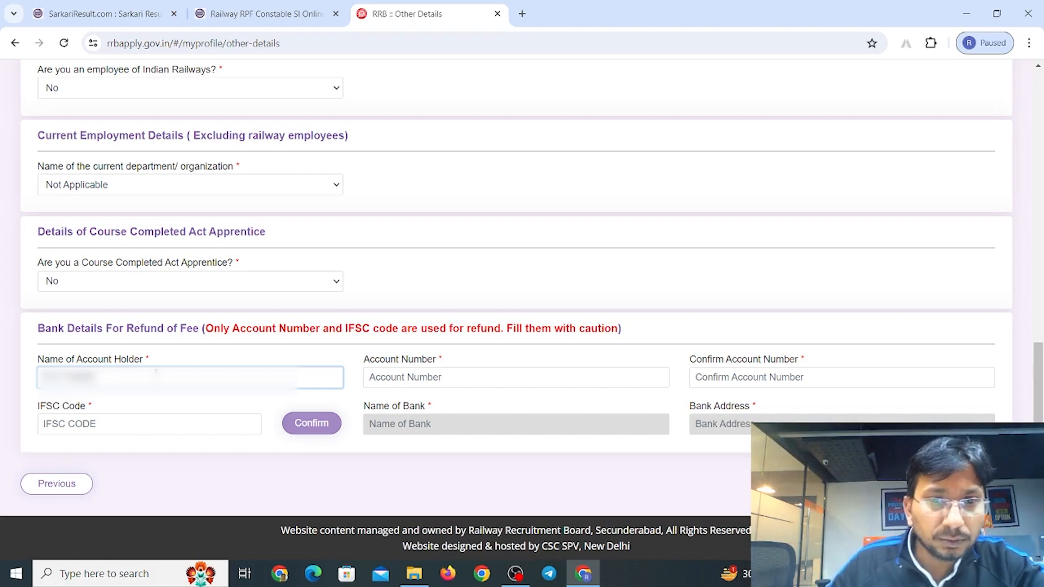
click(413, 380)
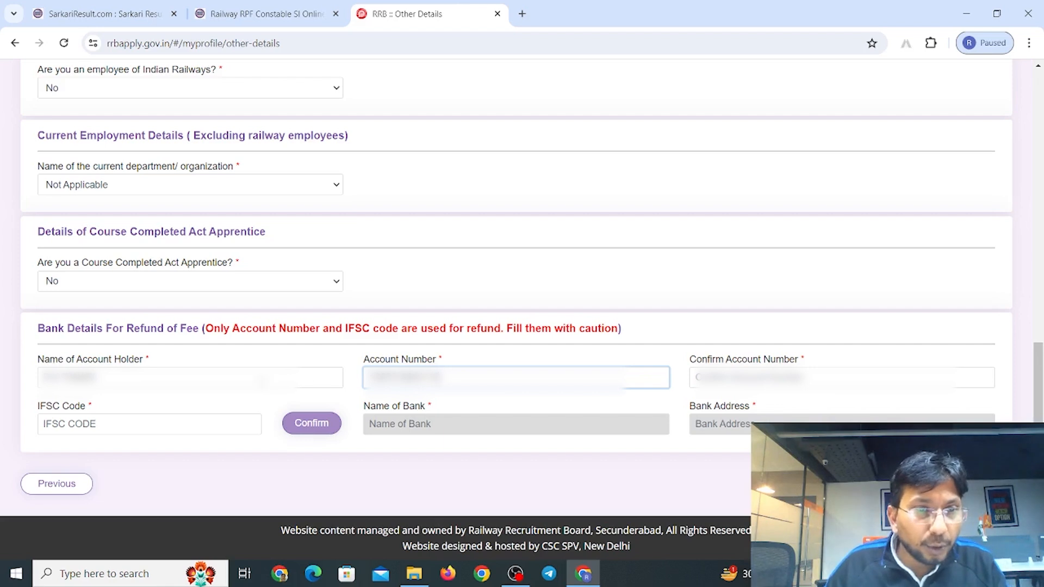
Step: Retype the bank account number in Confirm Account Number; the portal flags 'Account Number mismatched.'
click(713, 375)
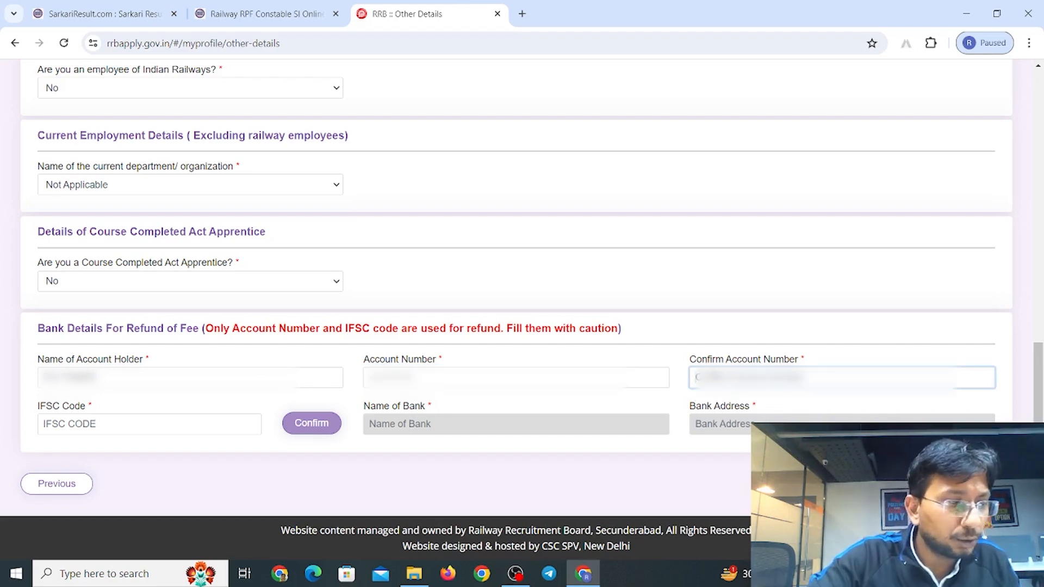
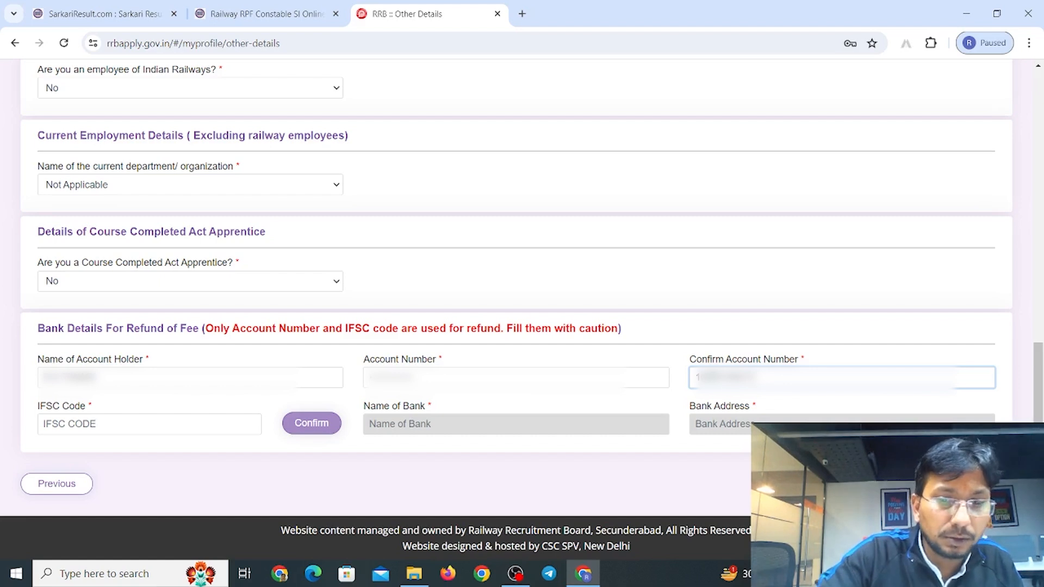
click(185, 430)
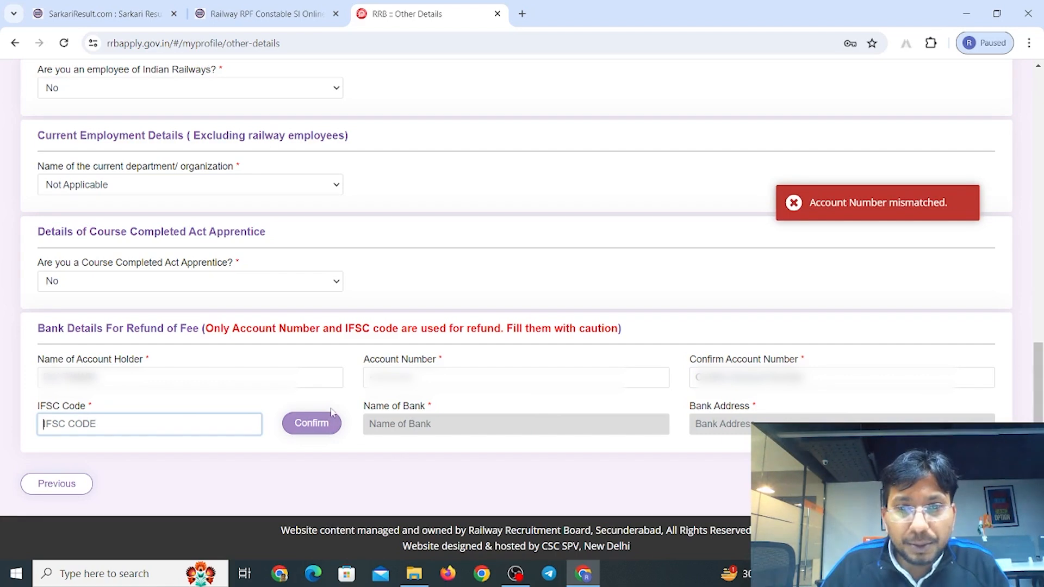
Step: Correct the bank account number and re-enter it in the Confirm Account Number field
click(643, 374)
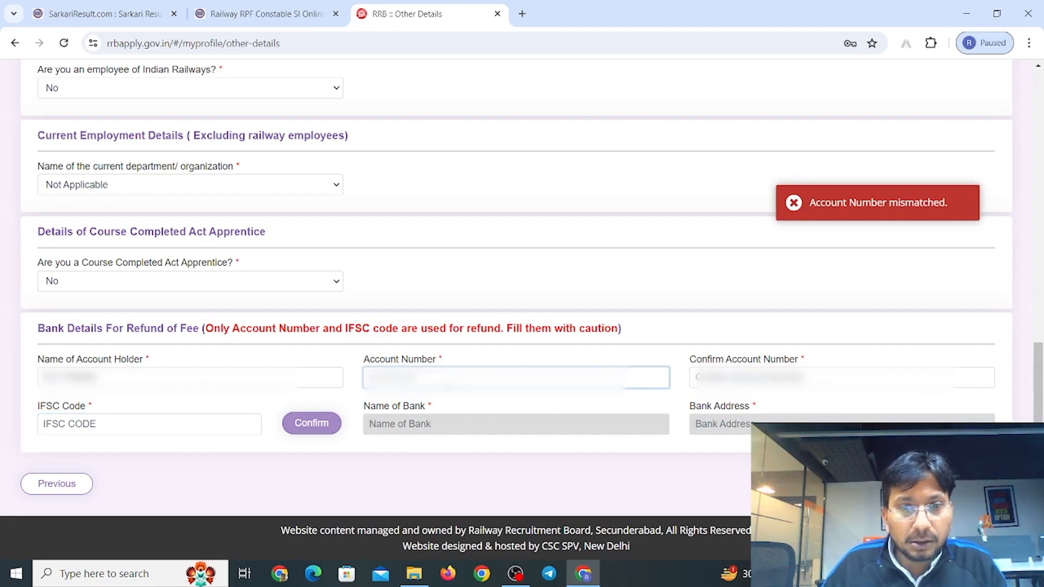
key(BackSpace)
key(BackSpace)
key(BackSpace)
key(BackSpace)
key(BackSpace)
key(BackSpace)
key(BackSpace)
key(BackSpace)
key(BackSpace)
key(BackSpace)
key(BackSpace)
key(BackSpace)
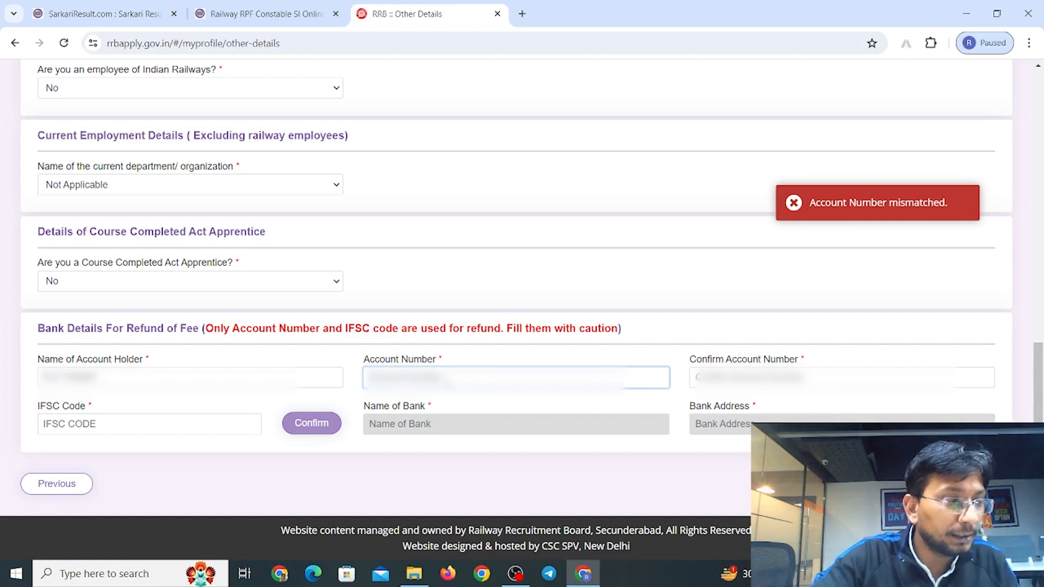
click(807, 375)
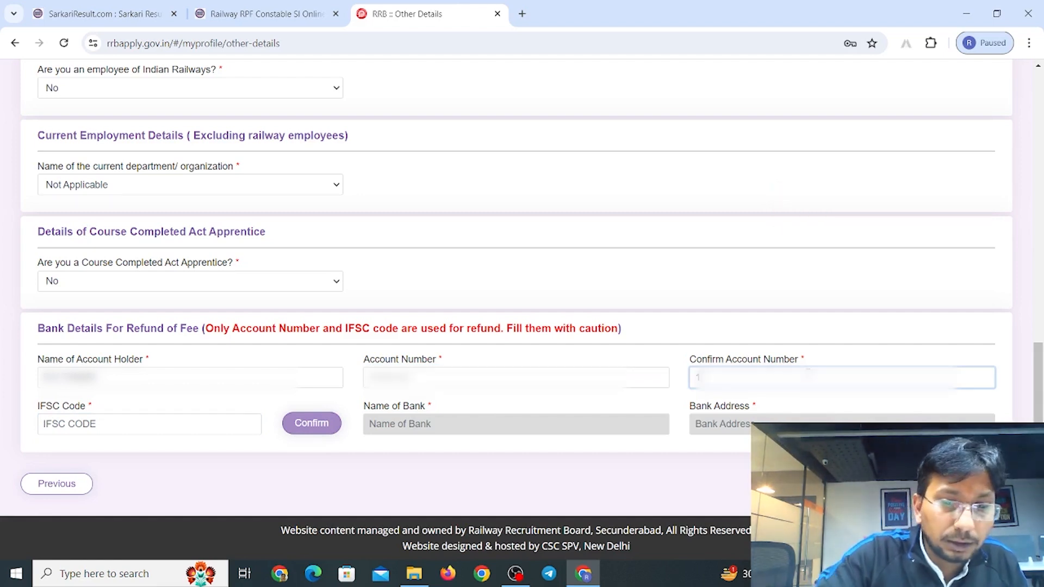
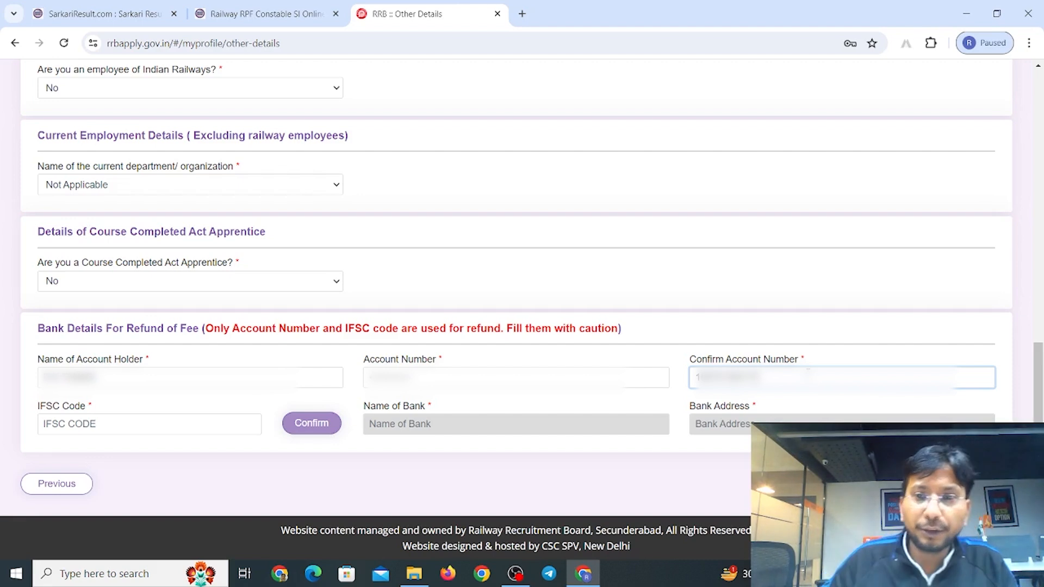
Step: Go to the IFSC Code field to enter the bank's IFSC code and scroll down the form
click(213, 425)
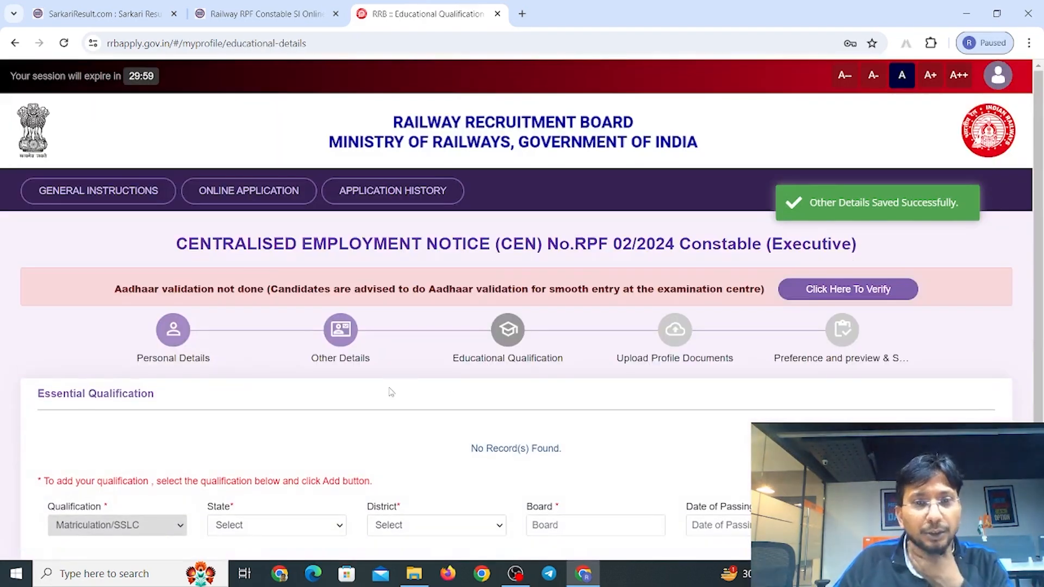
scroll(521, 390, down, 3)
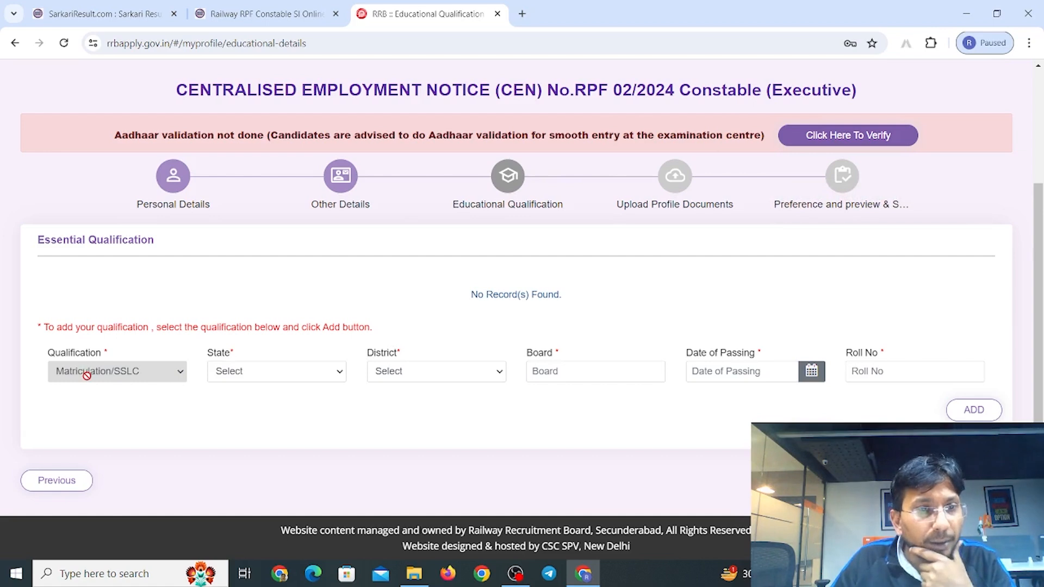
click(306, 377)
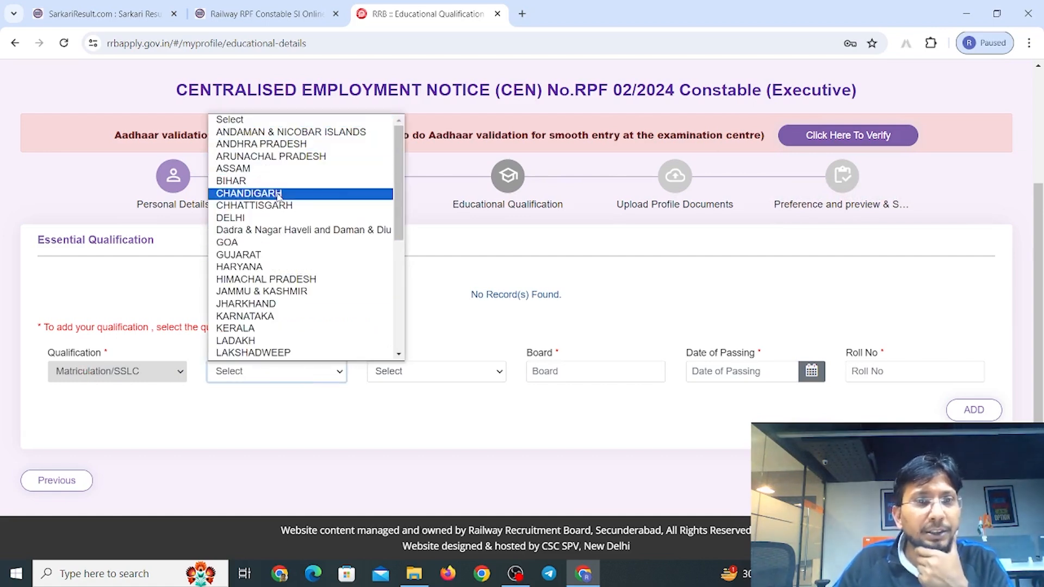
click(270, 304)
click(424, 374)
scroll(427, 282, down, 3)
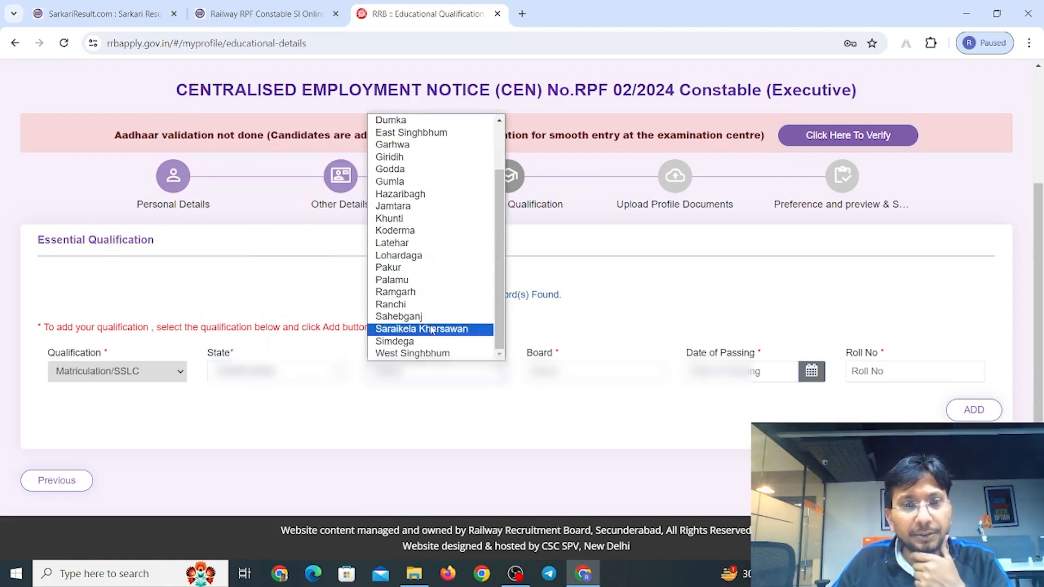
click(430, 354)
click(538, 373)
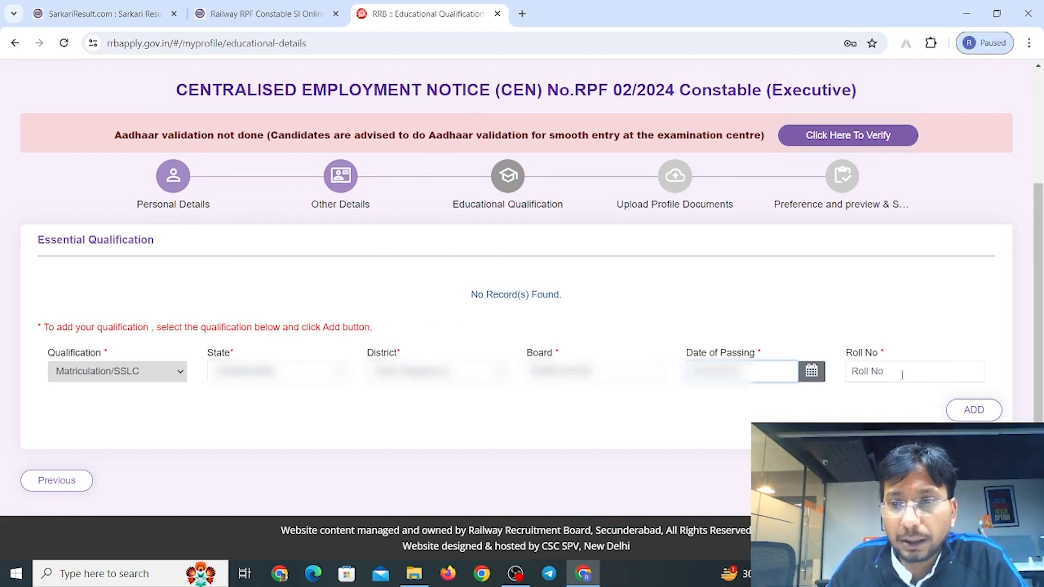
click(902, 375)
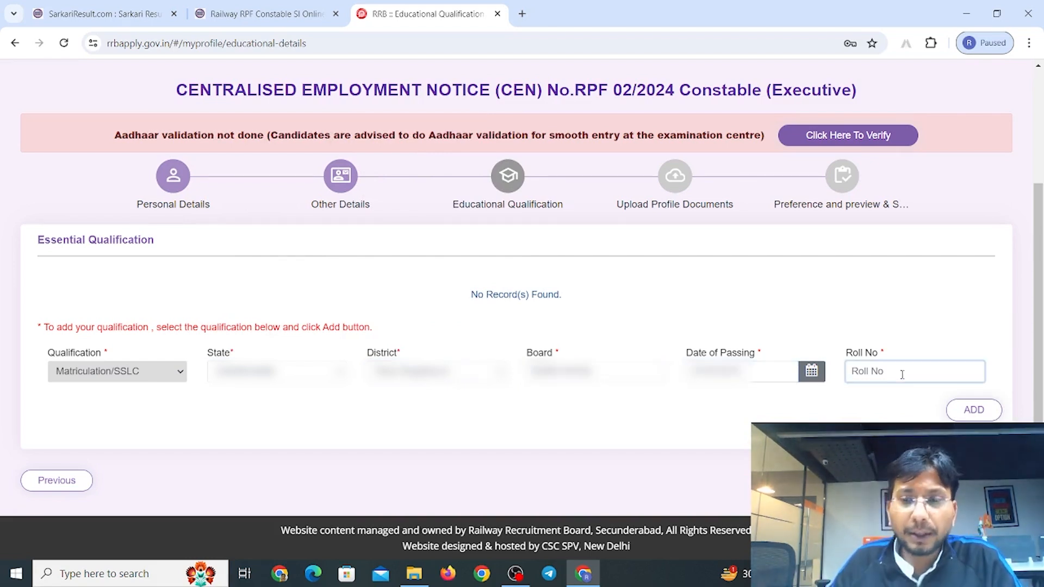
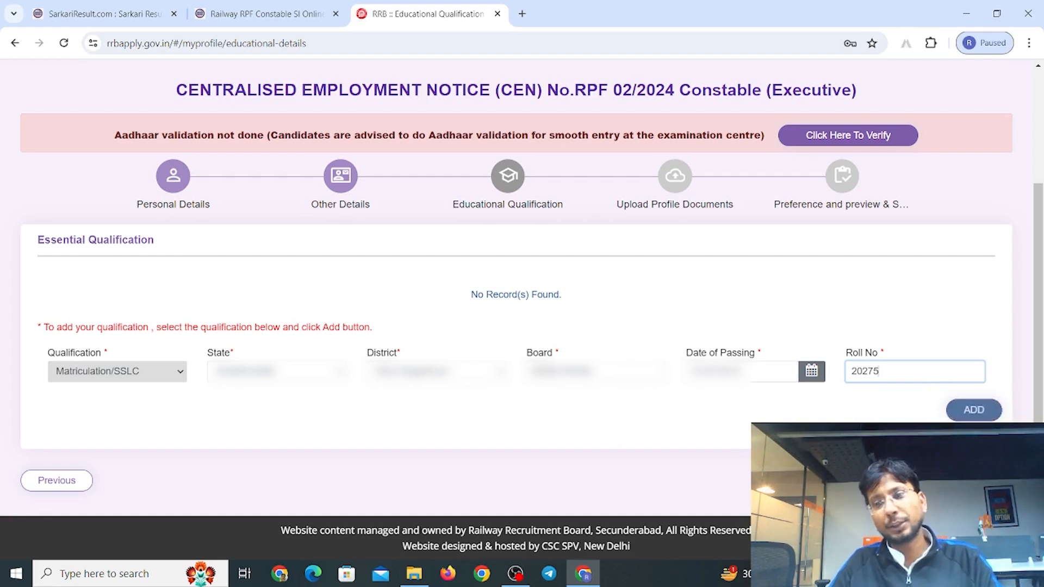
click(977, 480)
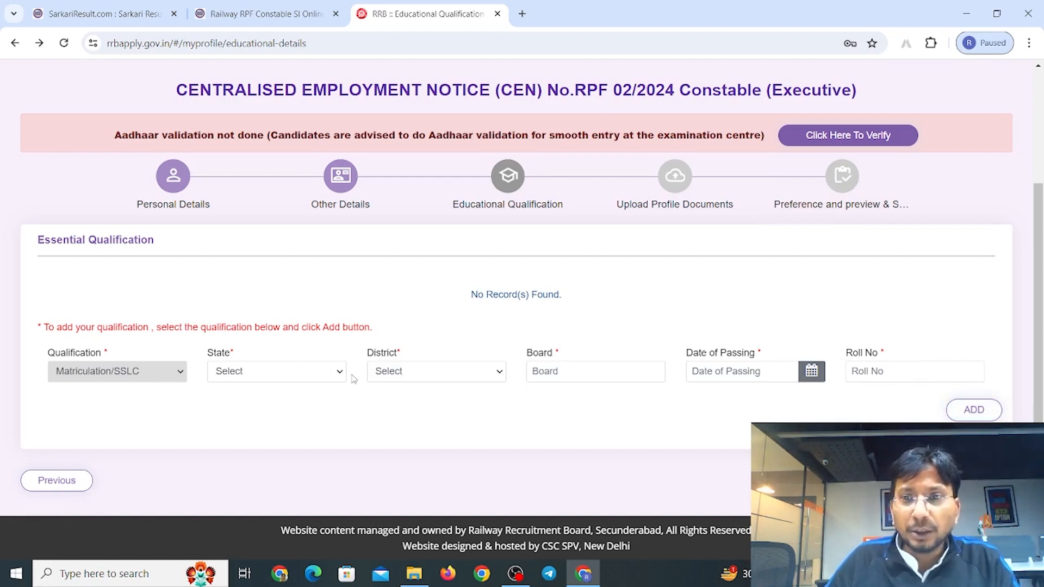
Step: Choose JHARKHAND from the State list for the Matriculation/SSLC record
click(258, 372)
scroll(260, 280, down, 5)
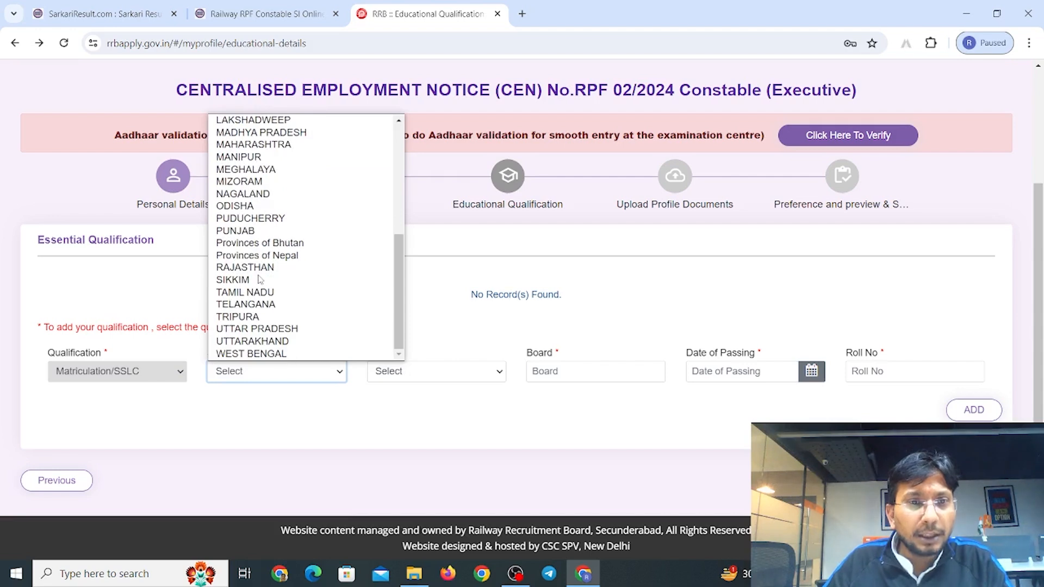
scroll(259, 229, up, 5)
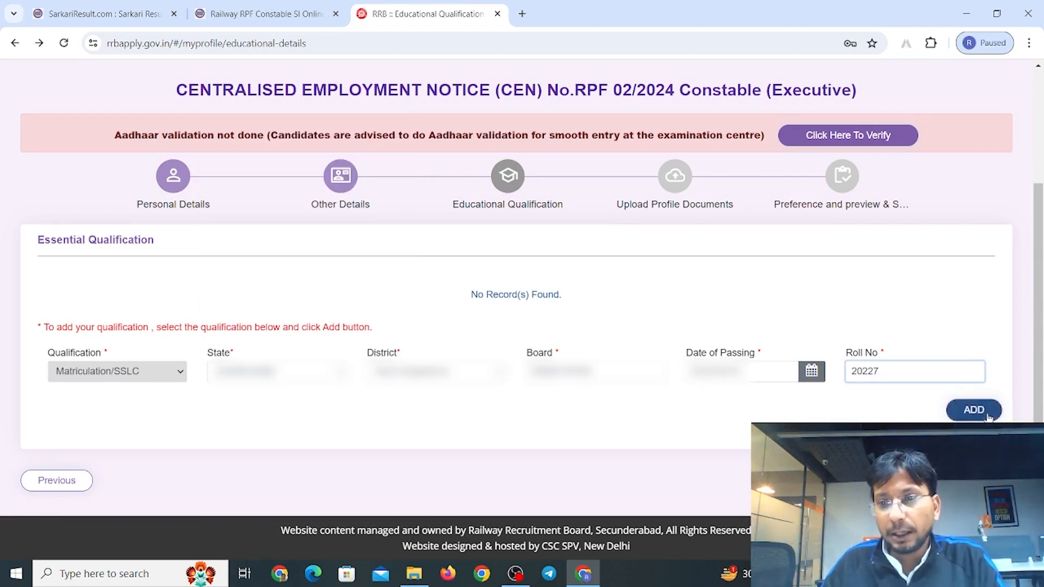
click(986, 416)
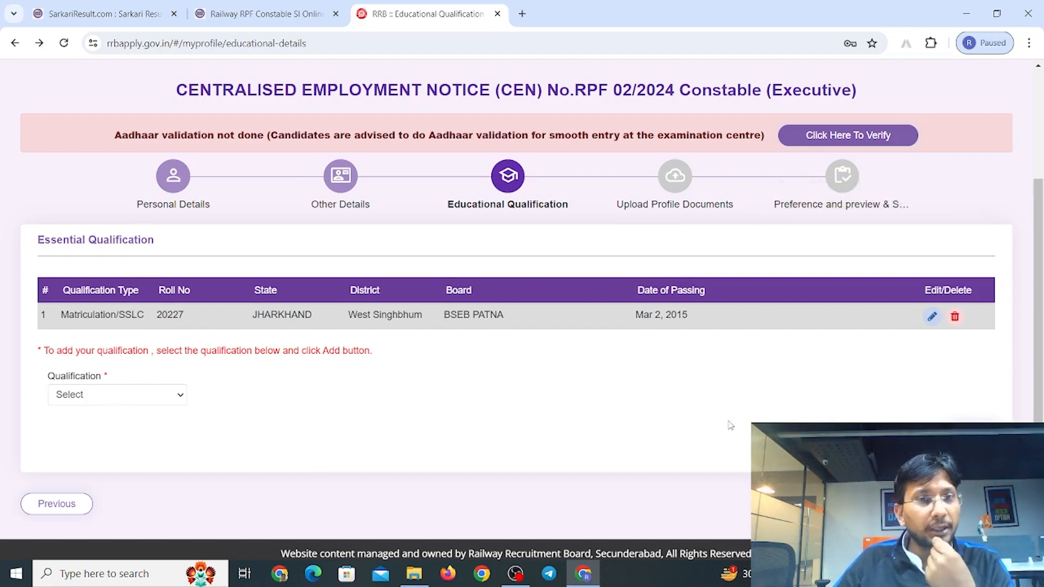
Step: Leave the extra Qualification dropdown at Select, adding no further qualification
click(152, 394)
click(142, 411)
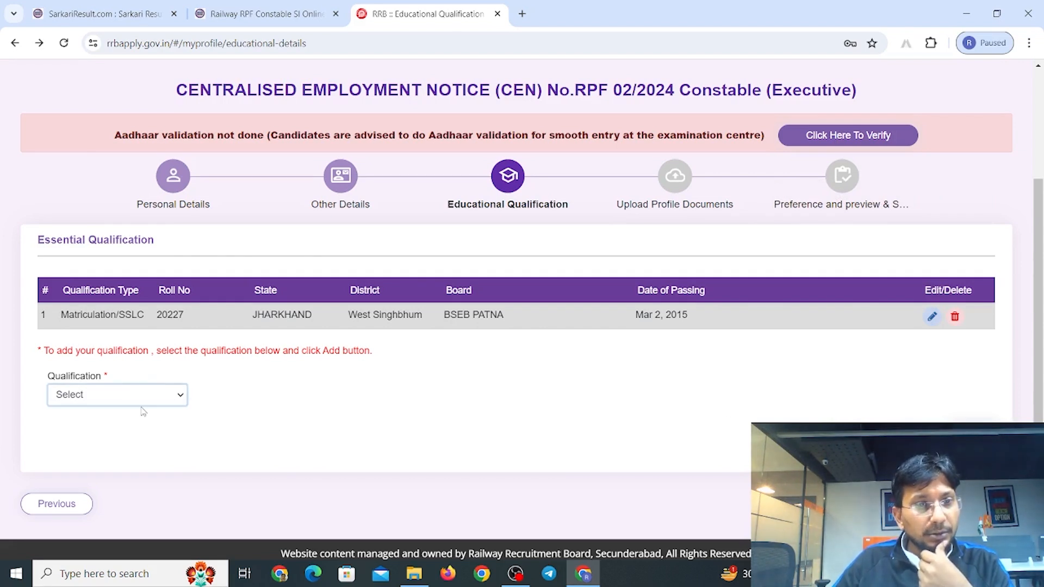
scroll(672, 380, down, 1)
scroll(672, 381, up, 3)
scroll(671, 378, down, 3)
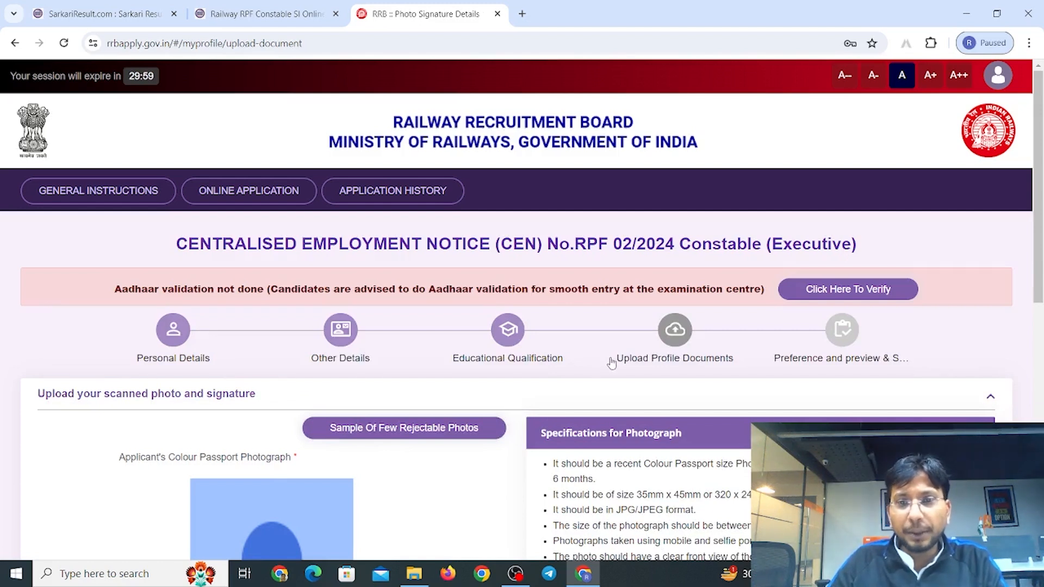
Step: Scroll through the passport photograph specifications on the Upload Profile Documents page
scroll(656, 361, down, 10)
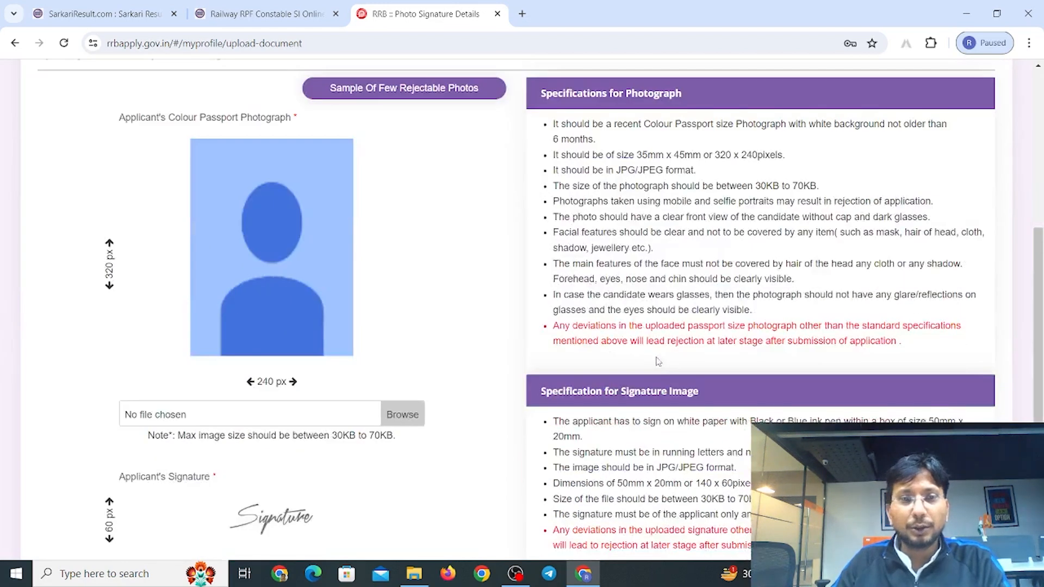
scroll(657, 362, up, 6)
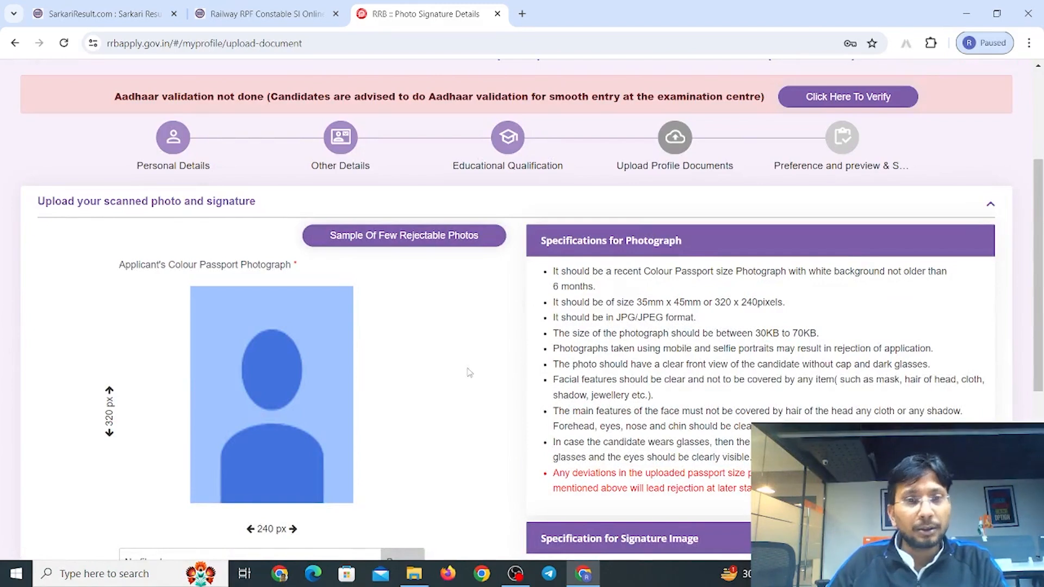
scroll(466, 374, up, 3)
scroll(467, 374, down, 5)
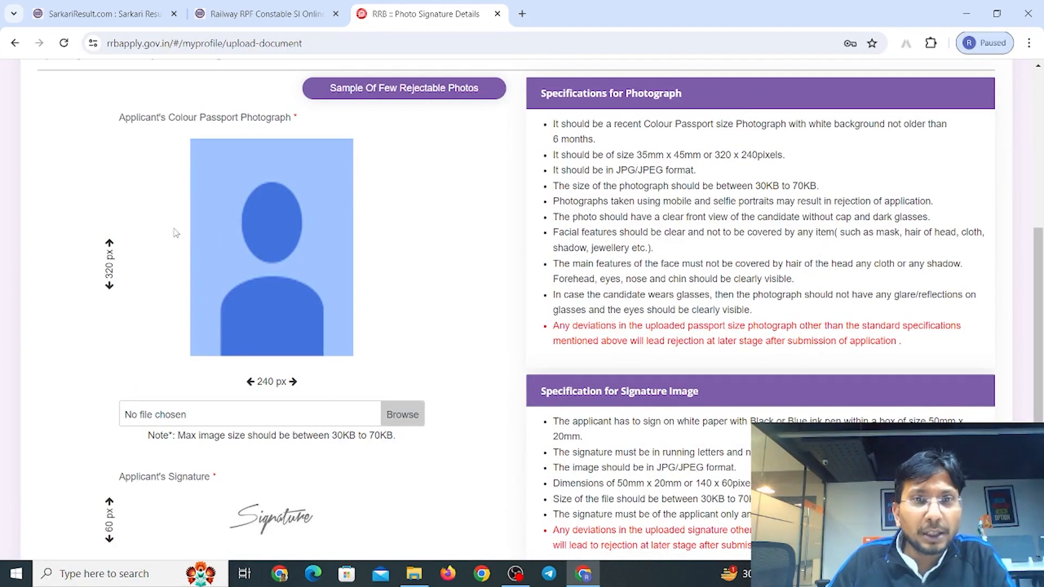
scroll(321, 169, down, 3)
scroll(333, 177, up, 8)
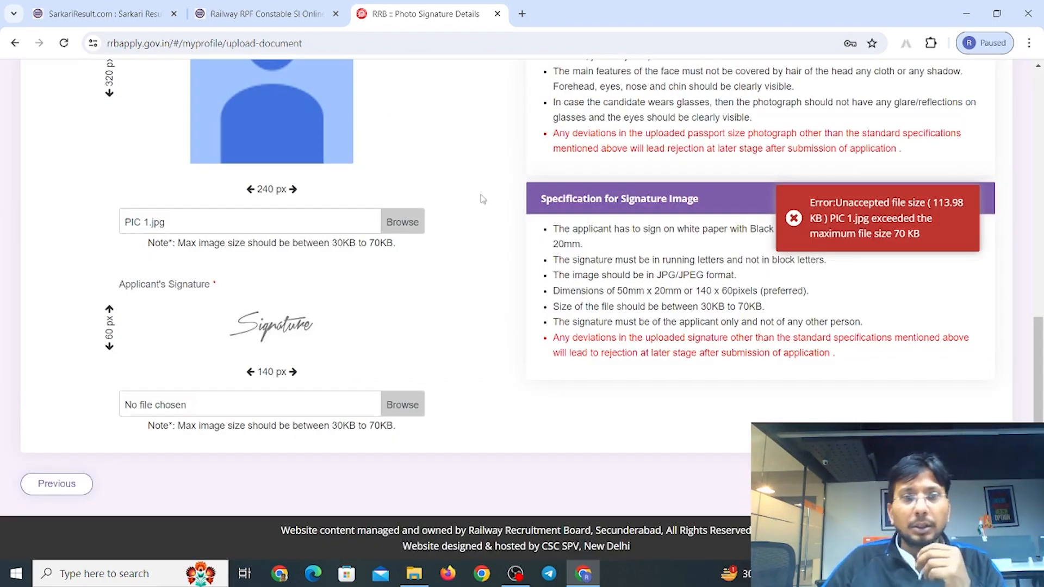
scroll(310, 198, up, 8)
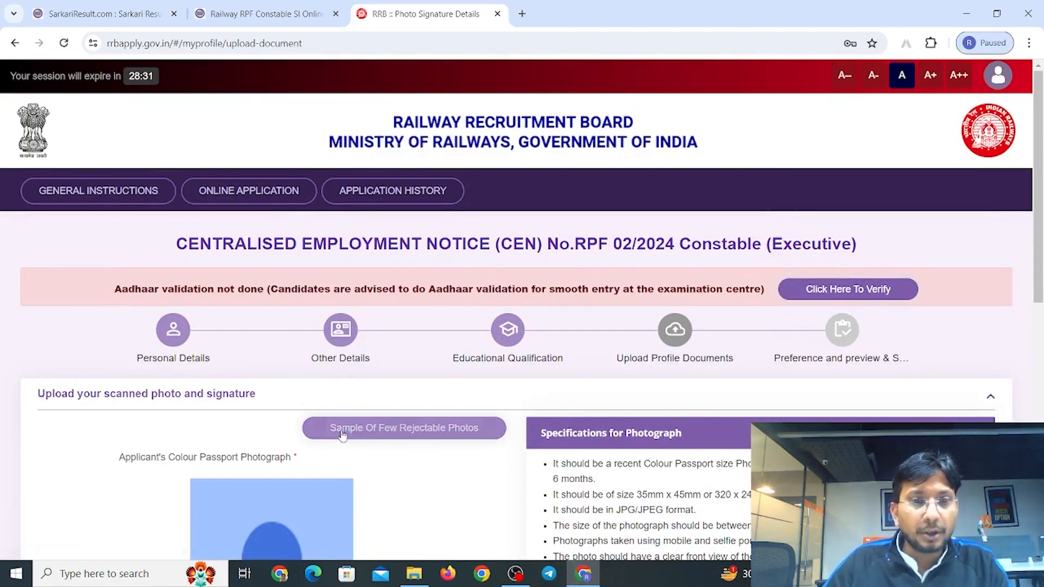
scroll(353, 408, down, 6)
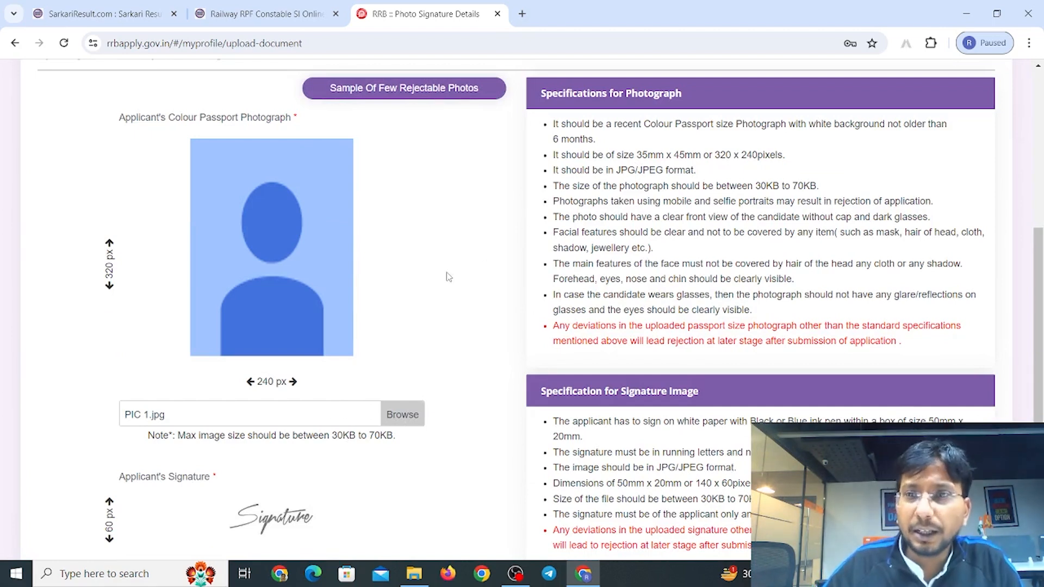
scroll(404, 297, down, 3)
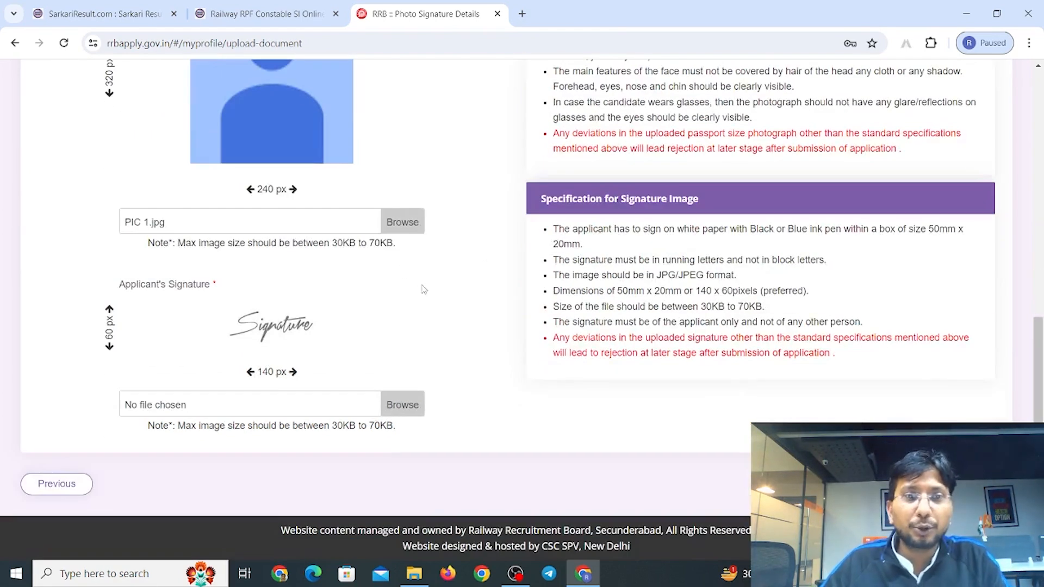
scroll(307, 317, up, 6)
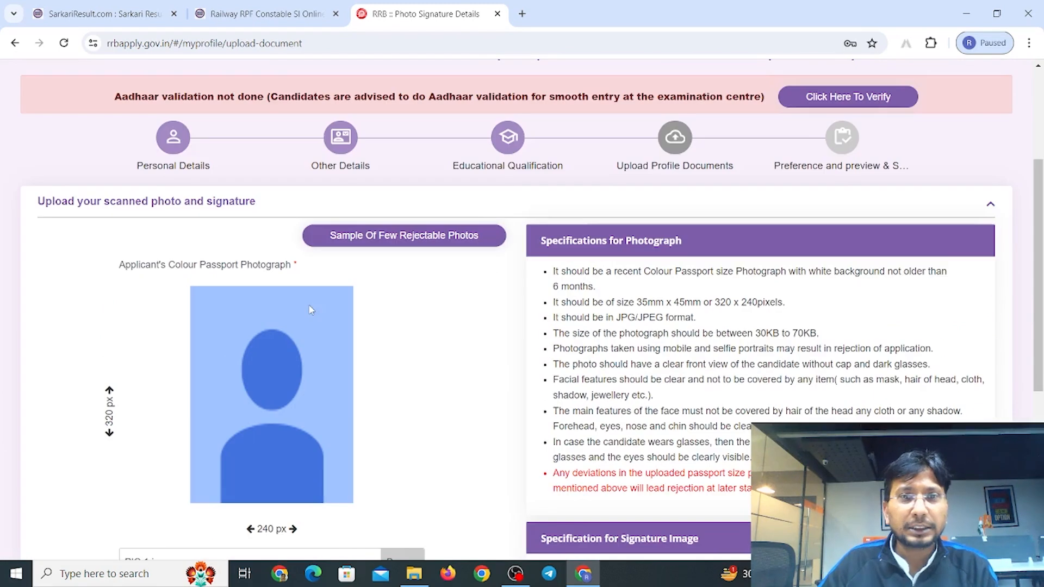